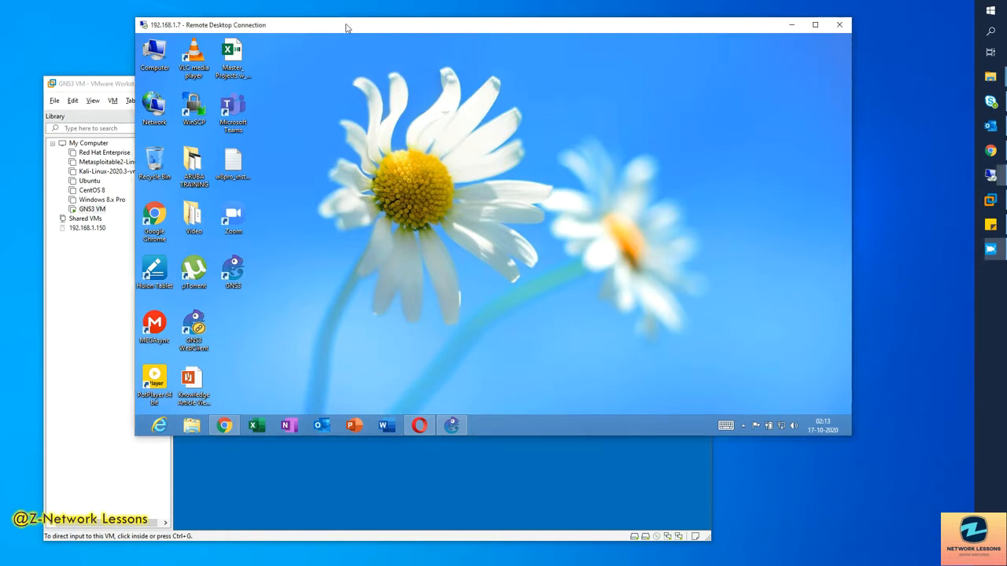
Uncover the VMware Workstation window and review the first network adapter's connection settings of the GNS3 VM.
left_click_drag(284, 32, 323, 30)
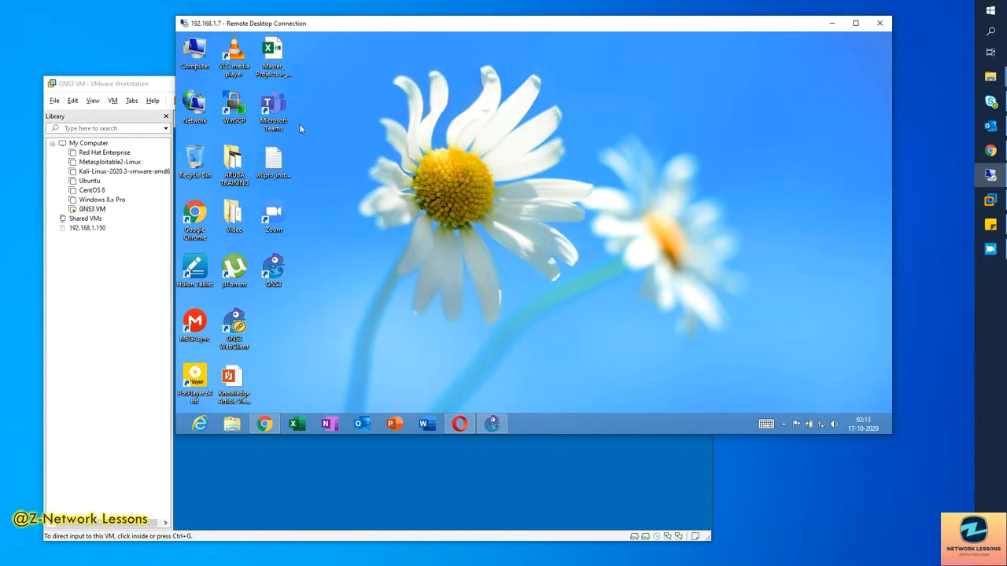
left_click_drag(290, 26, 337, 18)
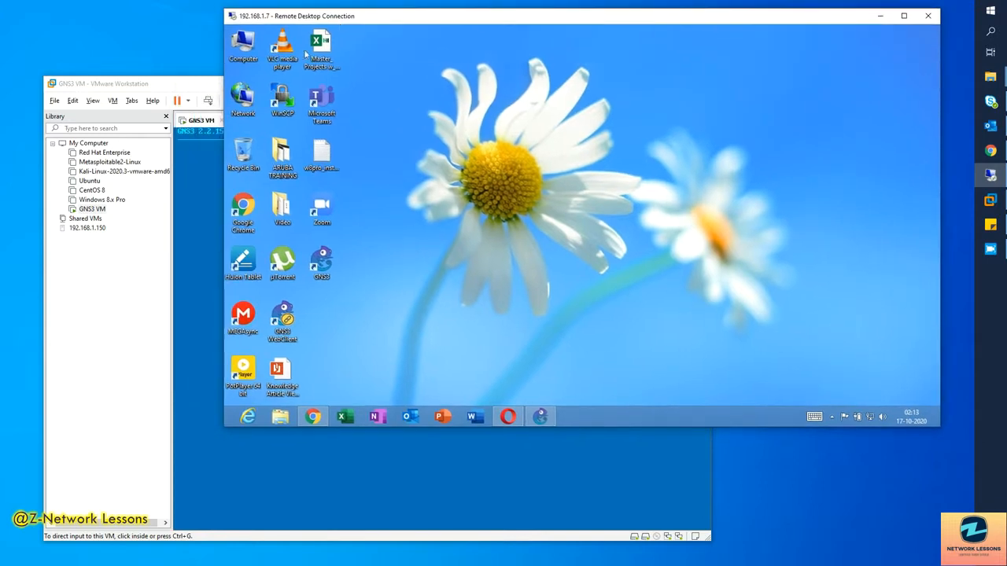
left_click(146, 85)
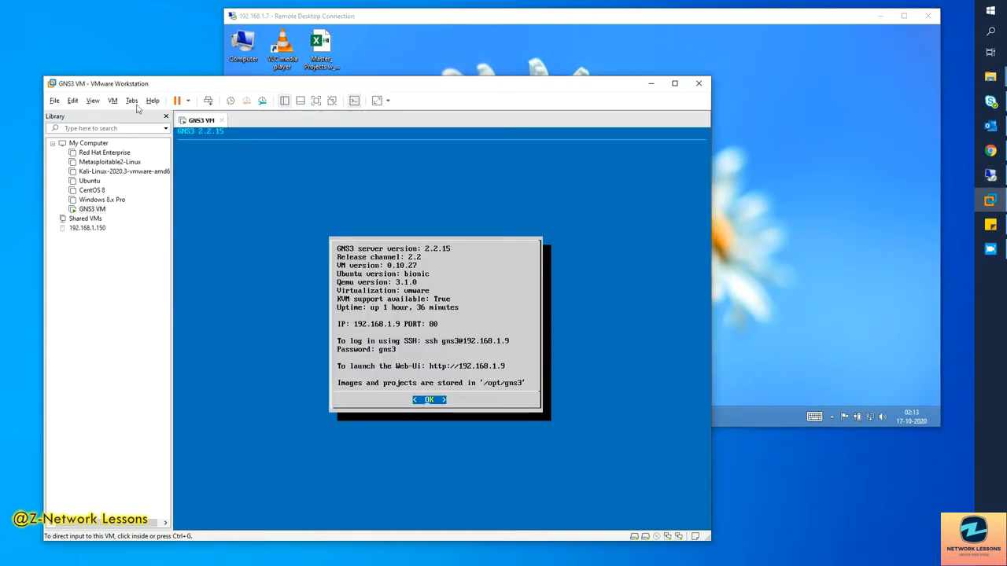
right_click(92, 213)
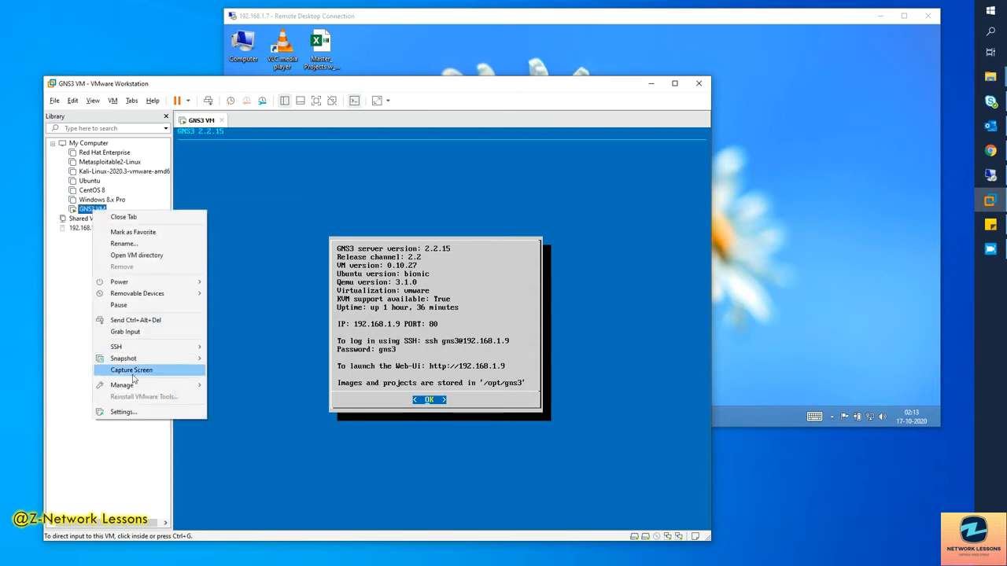
left_click(146, 412)
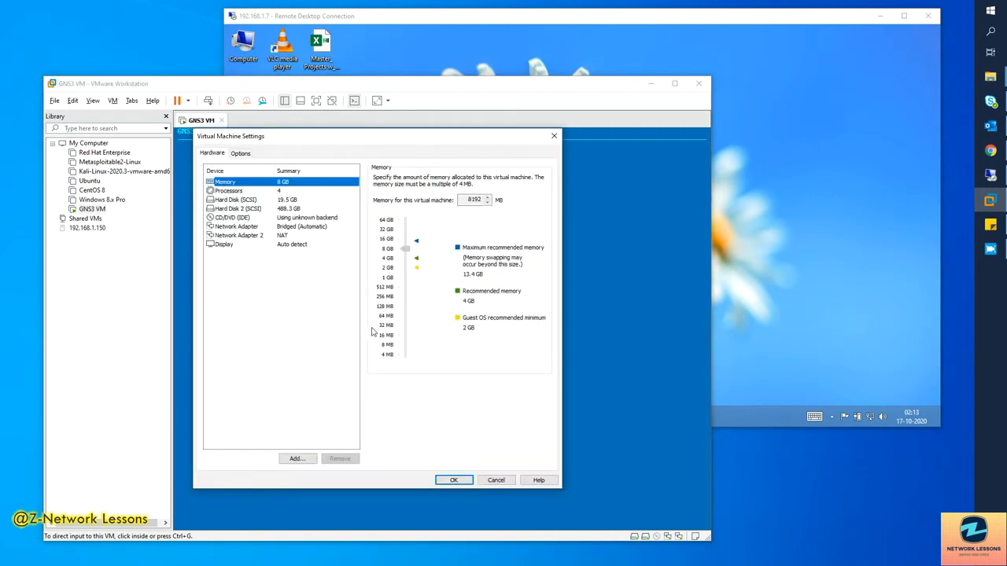
left_click(260, 227)
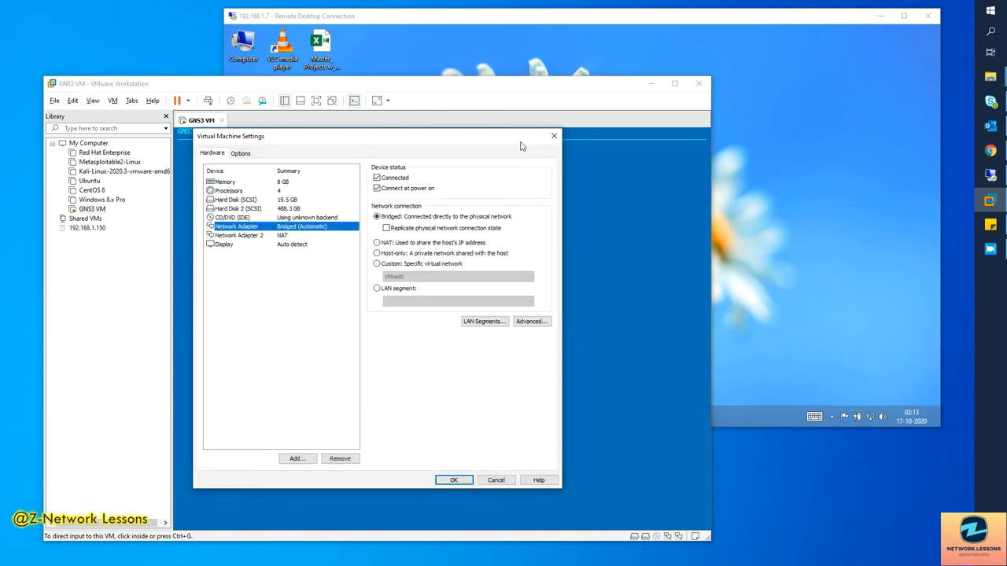
left_click(554, 136)
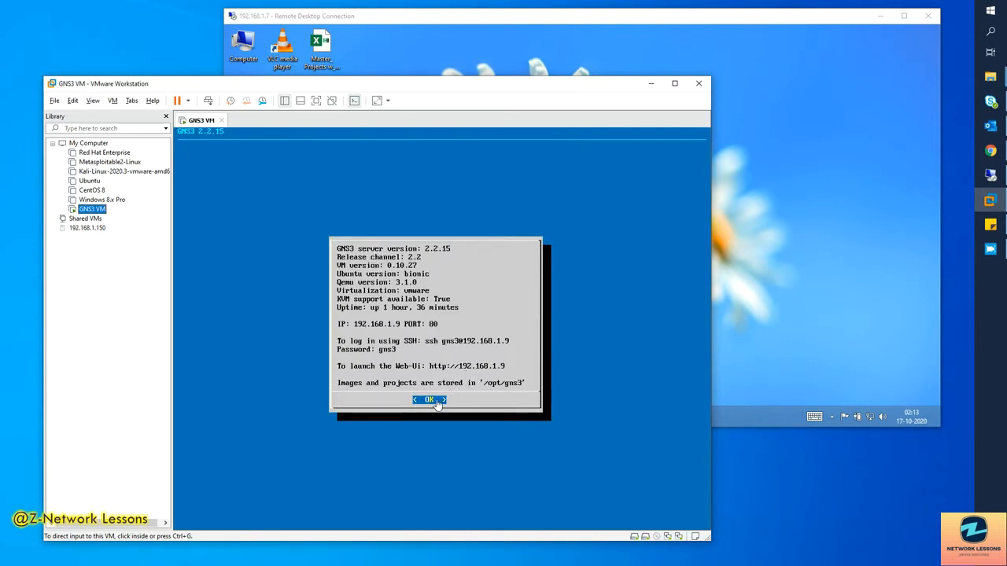
Switch to GNS3 in the remote desktop session and review its main server and GNS3 VM preferences.
left_click(392, 39)
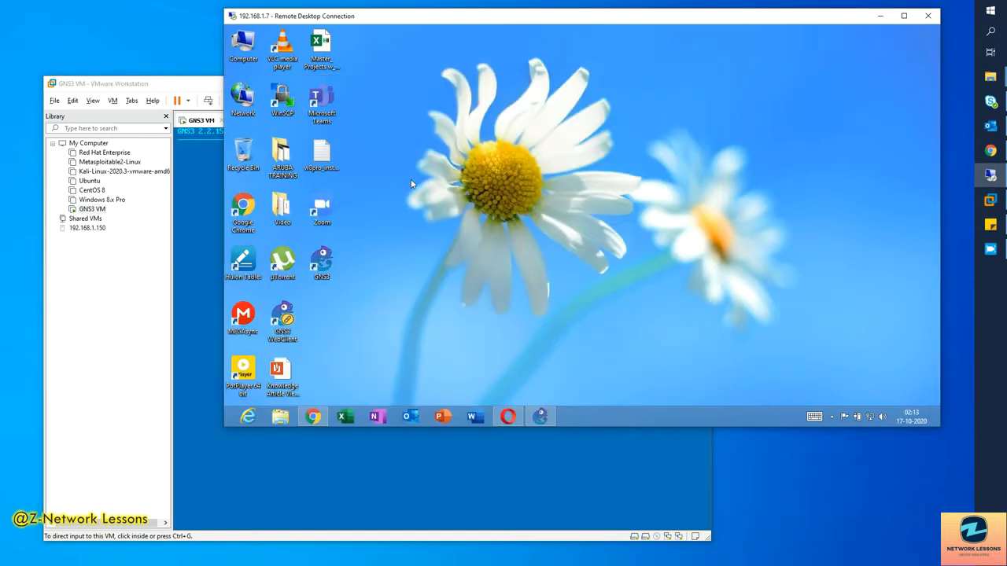
left_click(543, 419)
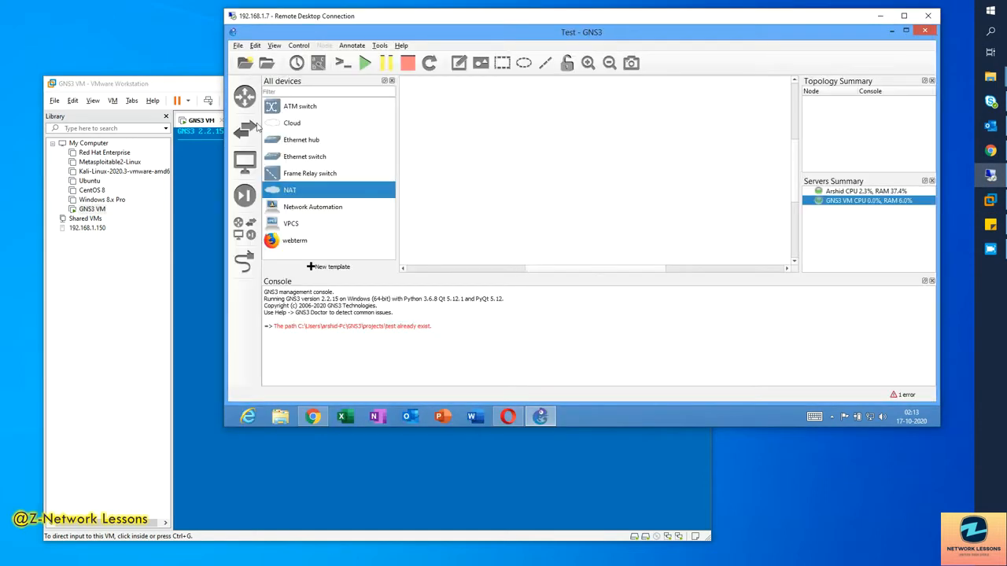
left_click(255, 45)
left_click(280, 94)
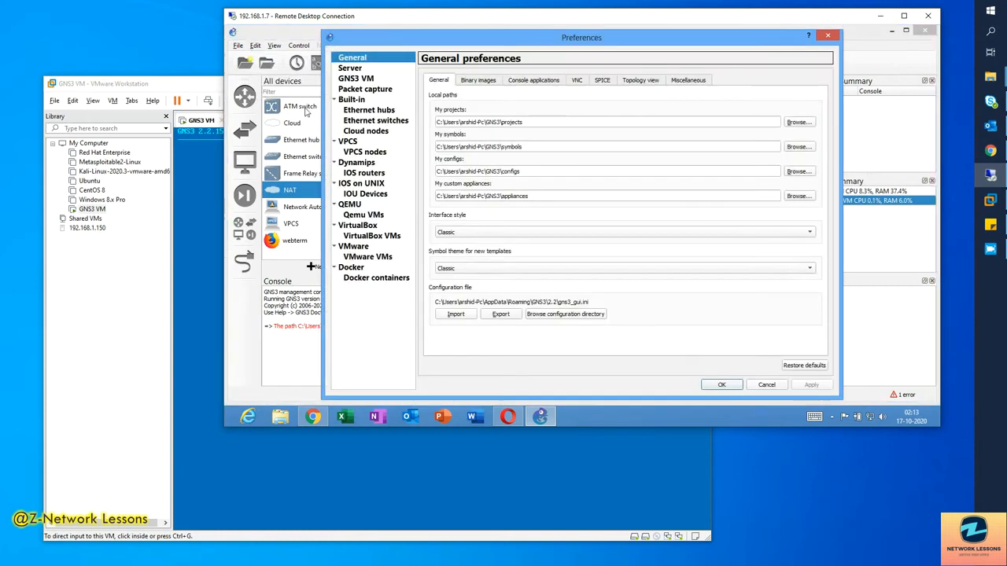
left_click(352, 69)
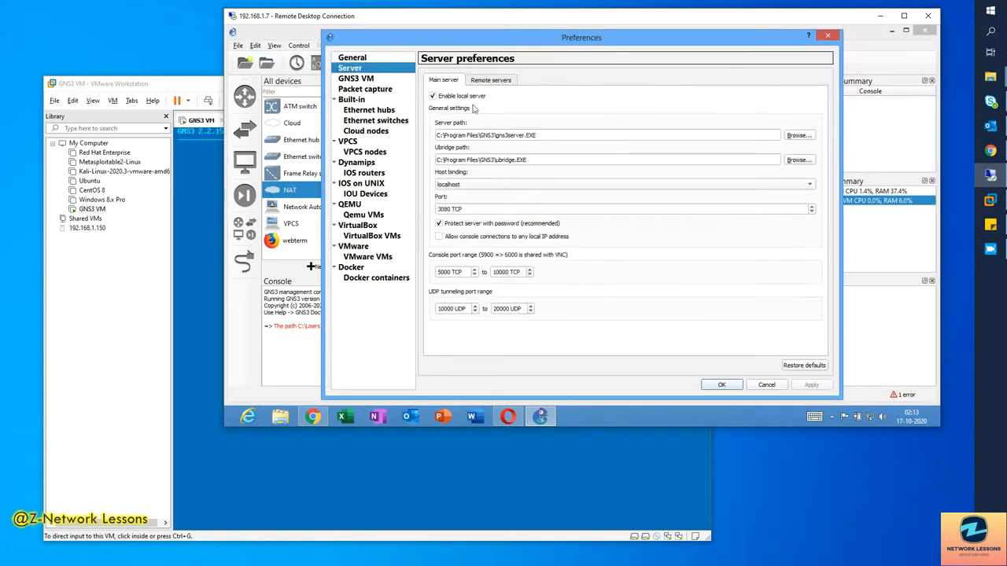
left_click(349, 79)
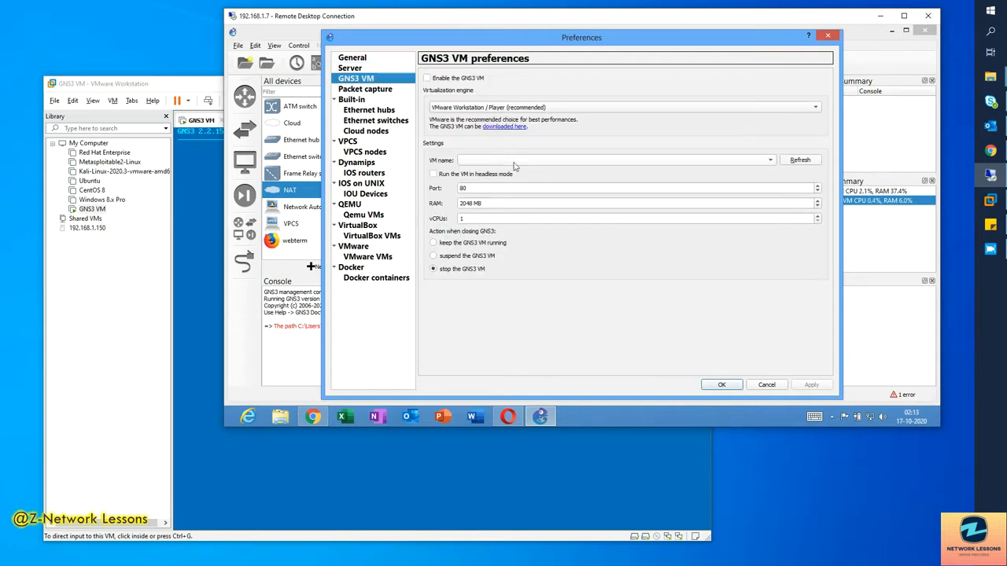
Review the remote servers list and the new server form against the GNS3 VM's IP and port, without adding a server.
left_click(351, 68)
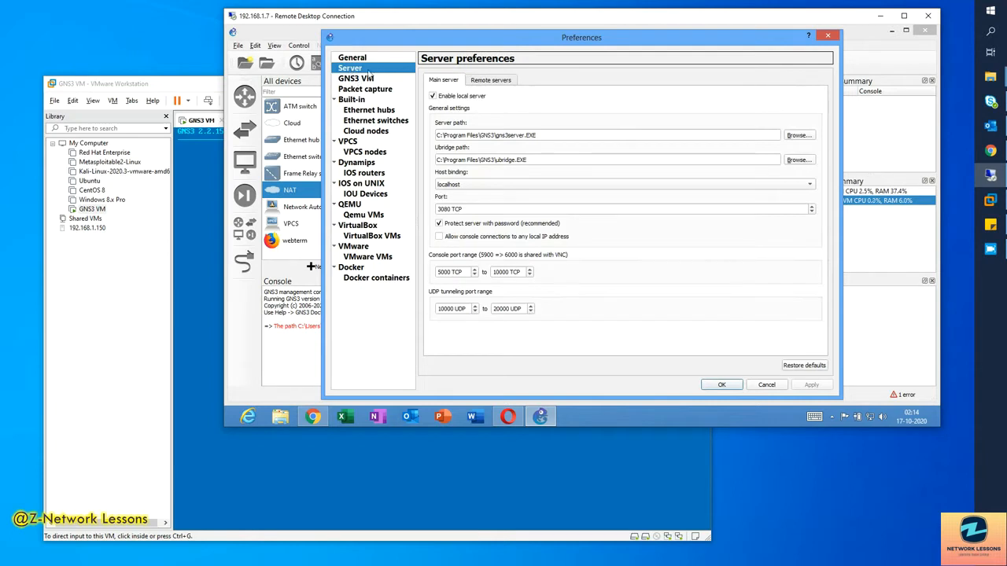
left_click(488, 85)
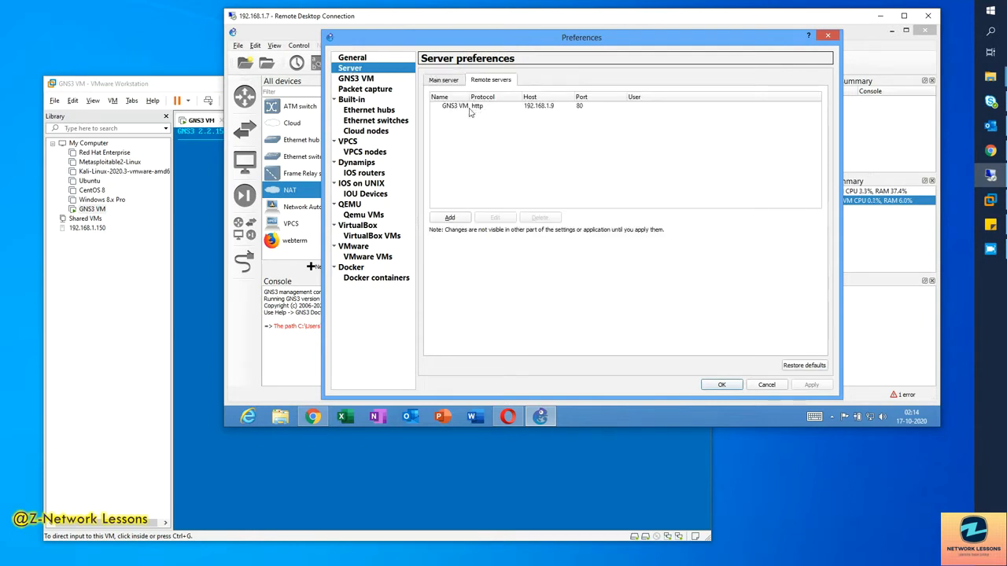
left_click(470, 112)
left_click(449, 217)
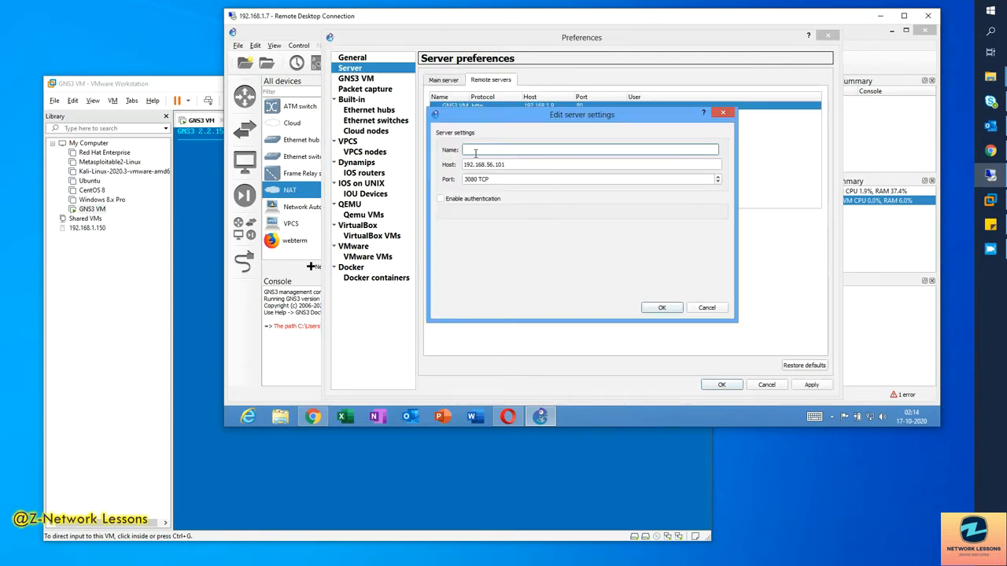
left_click_drag(481, 116, 550, 136)
left_click(563, 184)
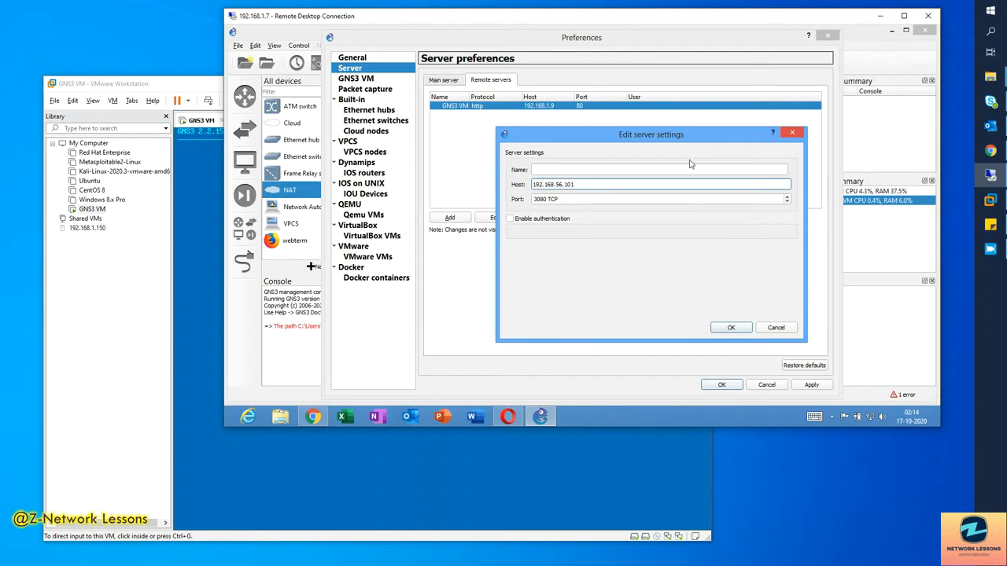
left_click(157, 291)
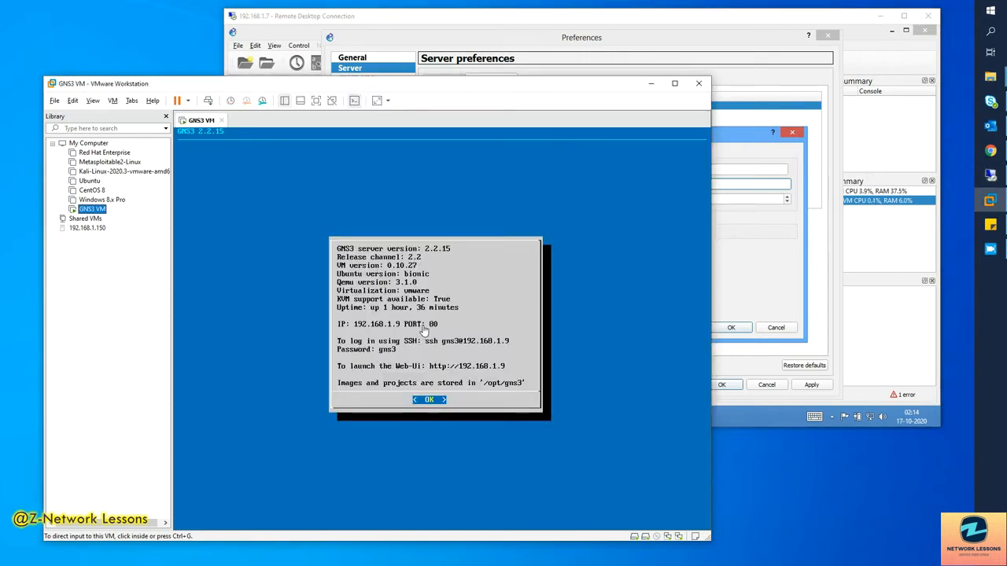
left_click(730, 141)
left_click(775, 327)
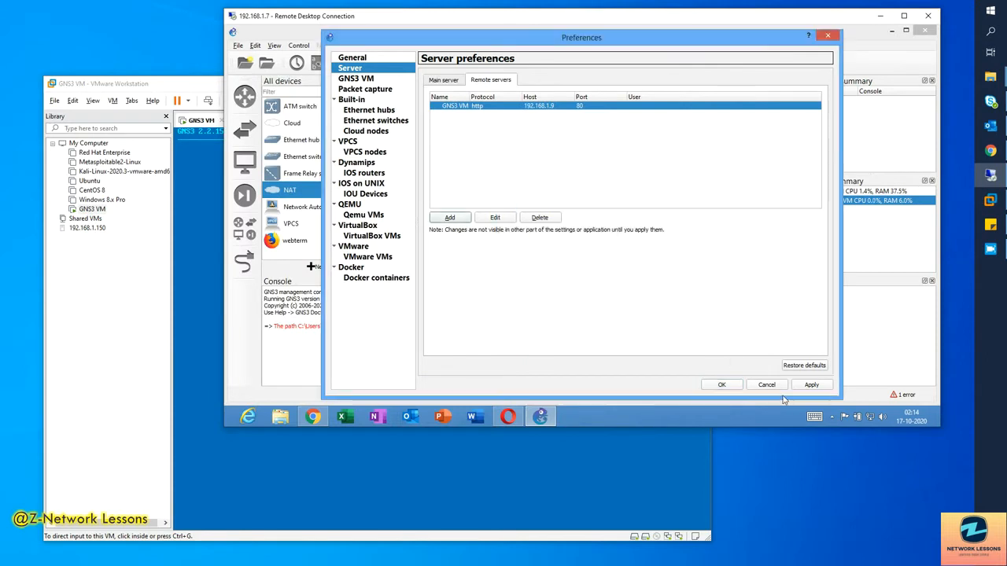
left_click(730, 386)
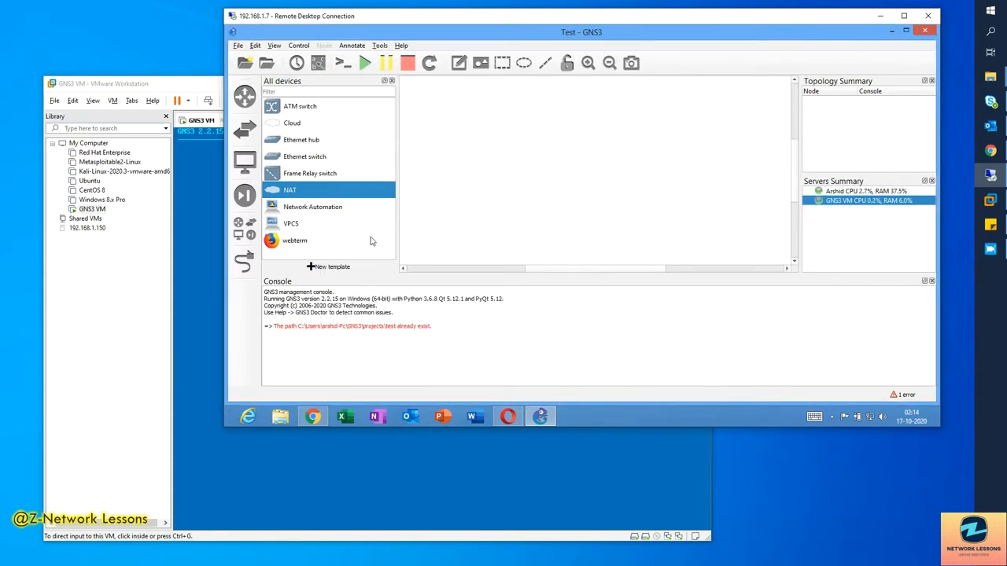
Delete the Network Automation and webterm templates from the device list.
right_click(312, 211)
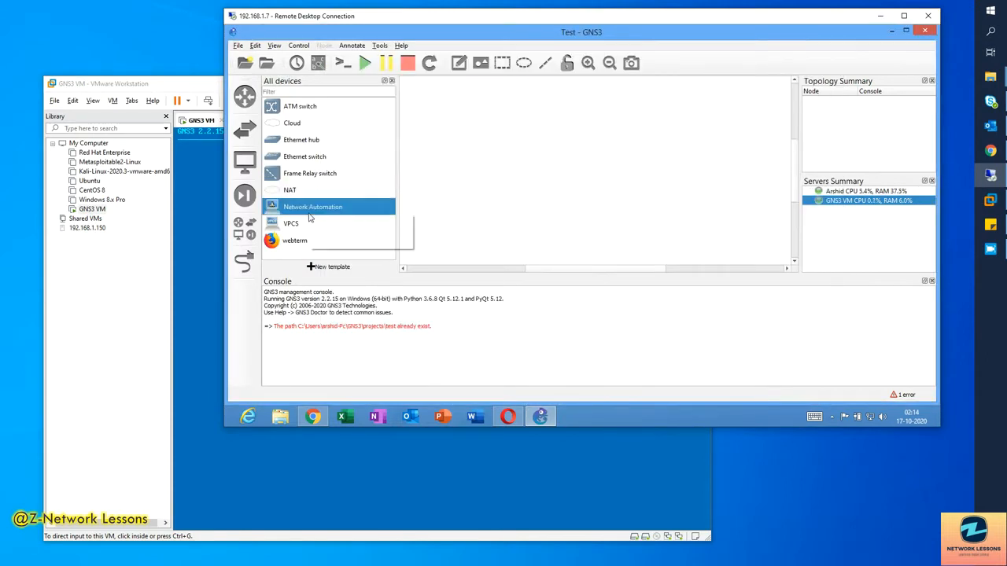
left_click(333, 243)
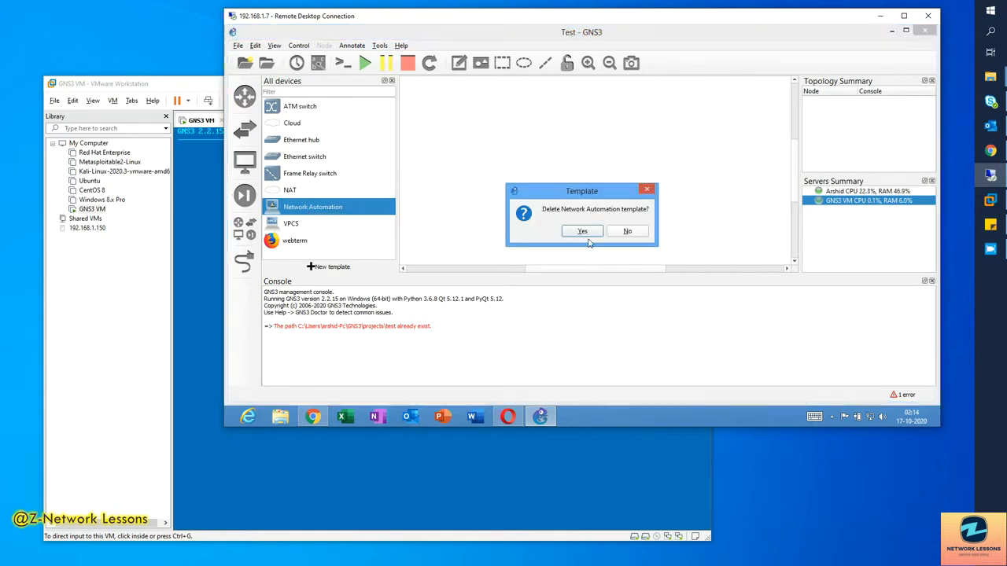
left_click(586, 235)
right_click(303, 226)
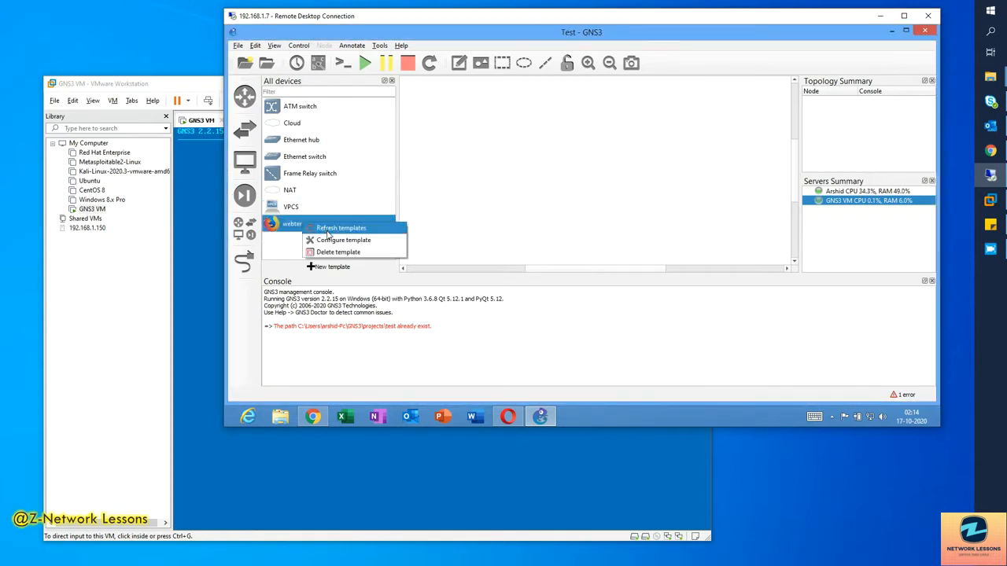
left_click(347, 252)
left_click(564, 231)
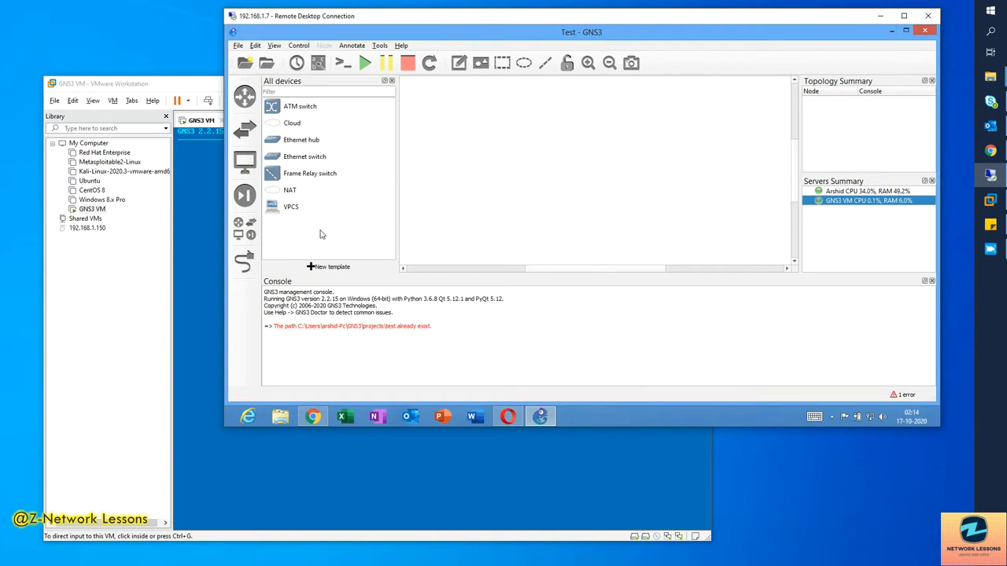
Install the webterm appliance from the GNS3 server as a new template, using the GNS3 VM as remote server.
right_click(321, 233)
left_click(324, 267)
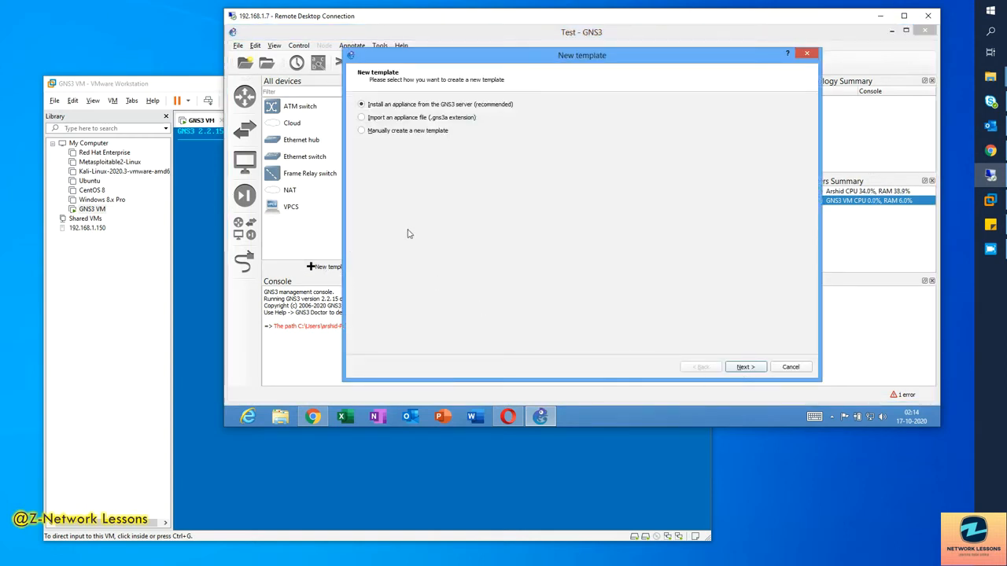
left_click(744, 367)
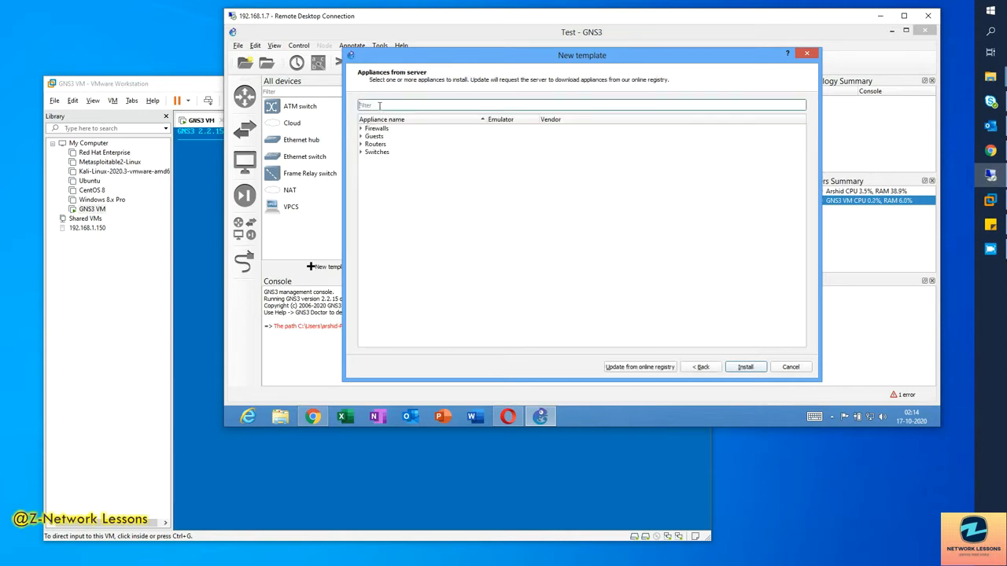
type("web")
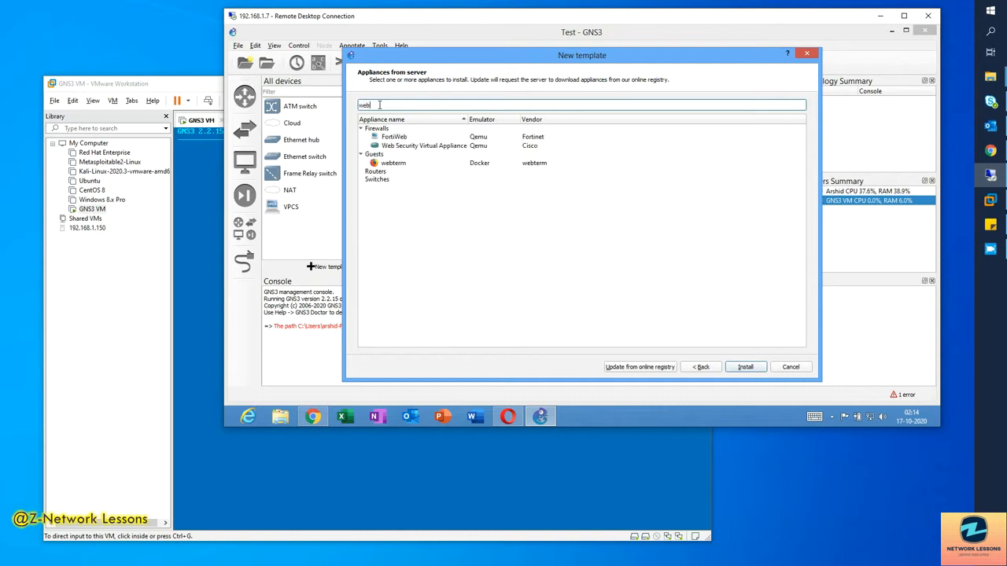
left_click(386, 163)
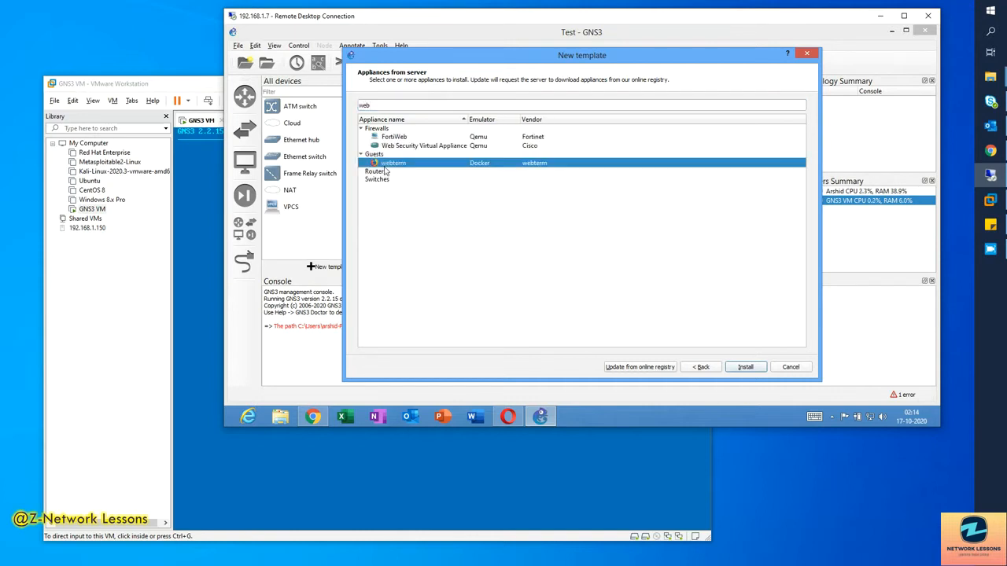
left_click(743, 368)
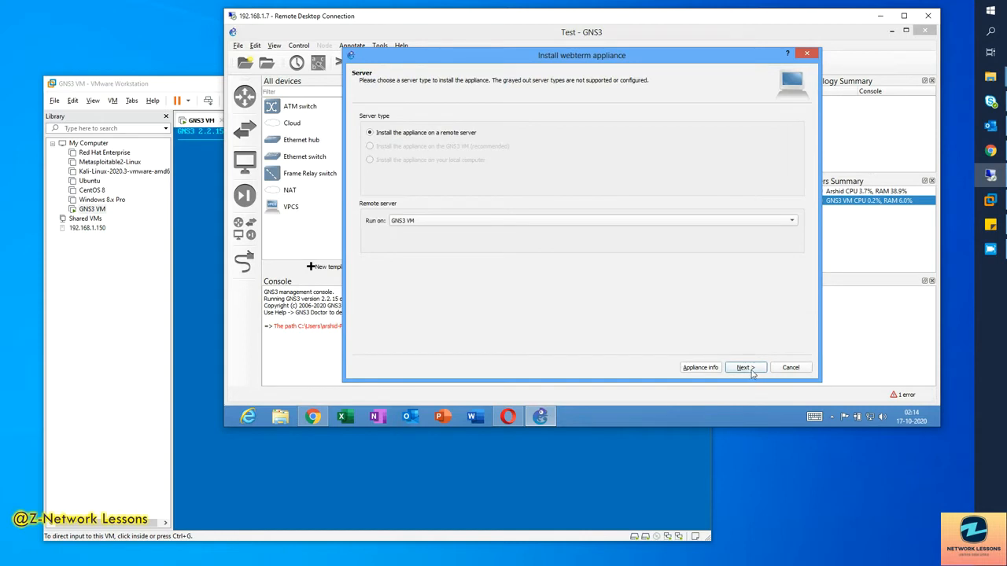
left_click(749, 371)
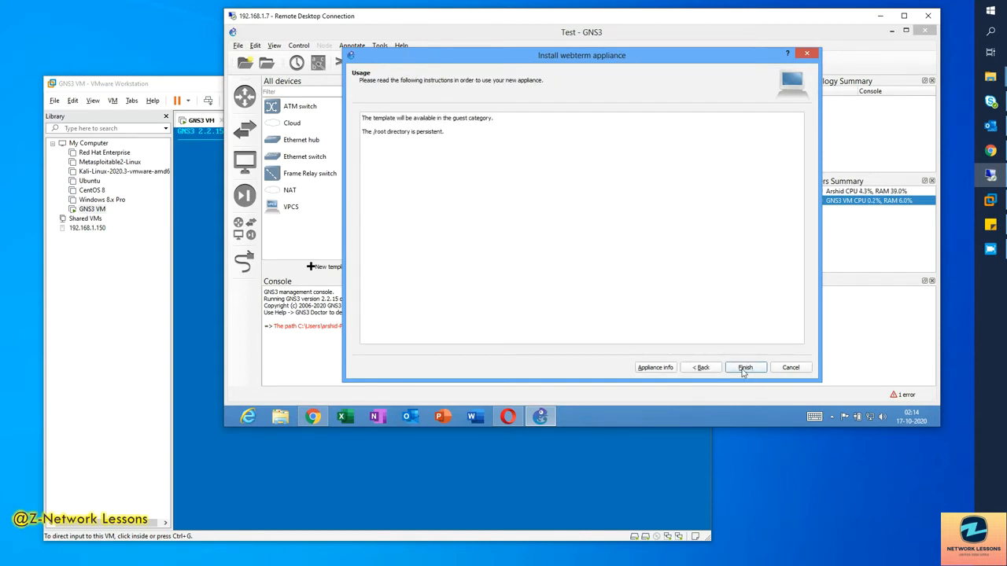
left_click(744, 369)
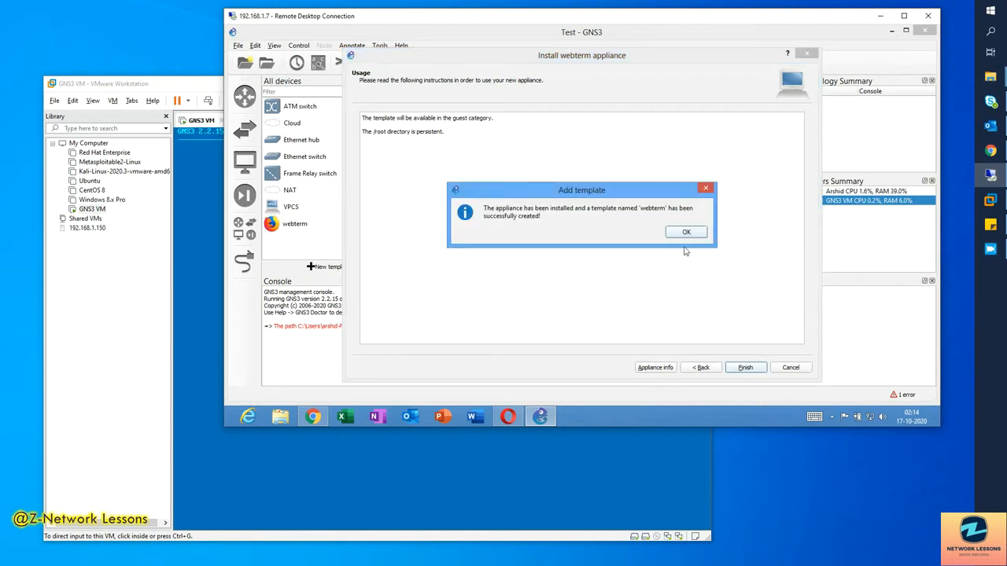
left_click(687, 234)
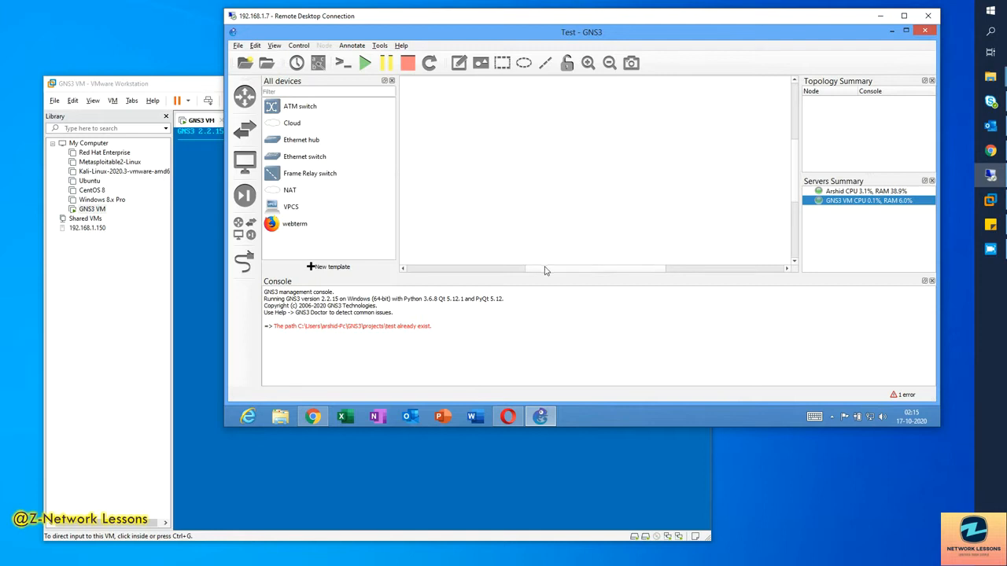
Enlarge the topology workspace by shrinking the console area and place a webterm node in it.
left_click_drag(545, 270, 480, 264)
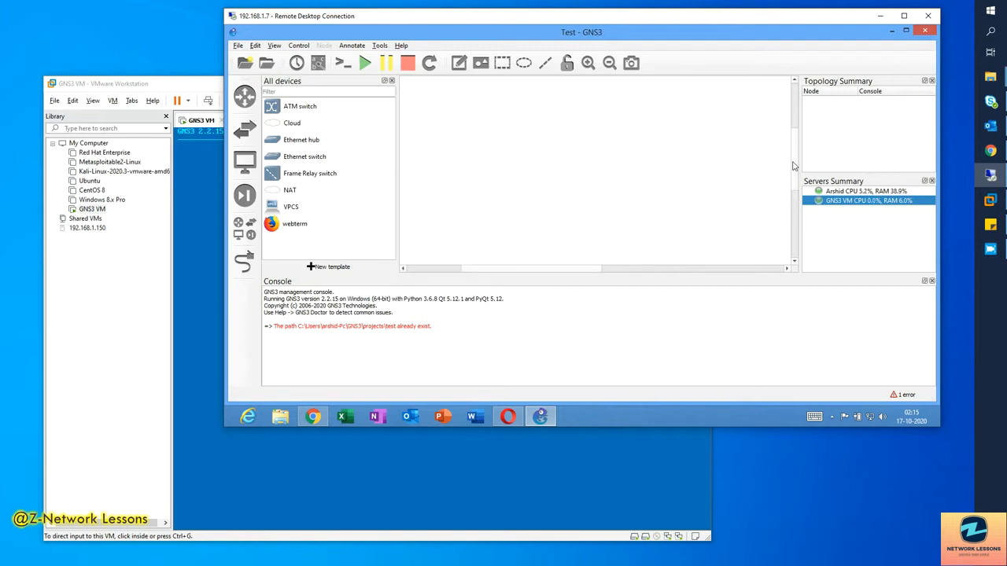
left_click_drag(758, 274, 758, 343)
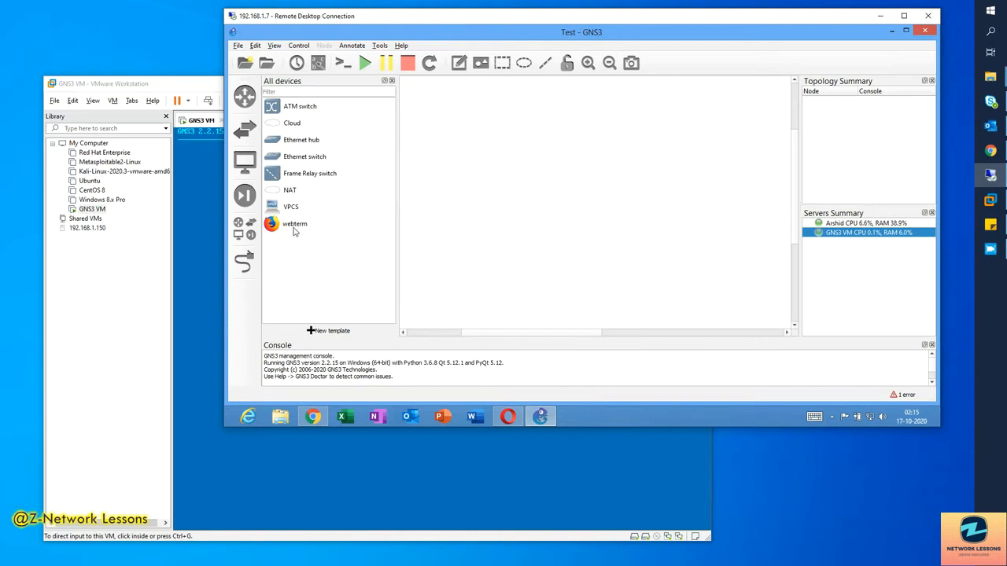
left_click_drag(295, 228, 503, 211)
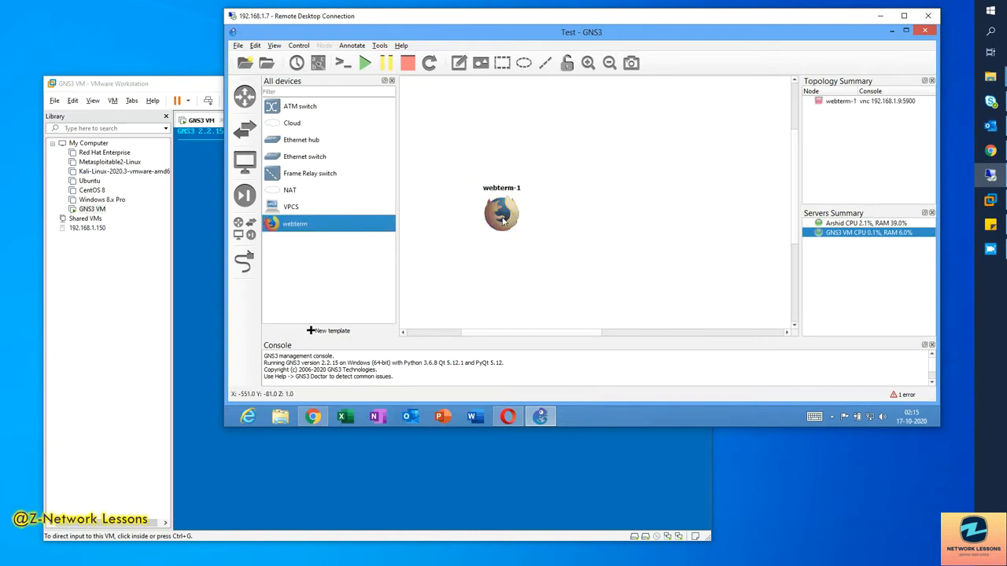
Start the webterm-1 node and open its VNC console.
right_click(504, 220)
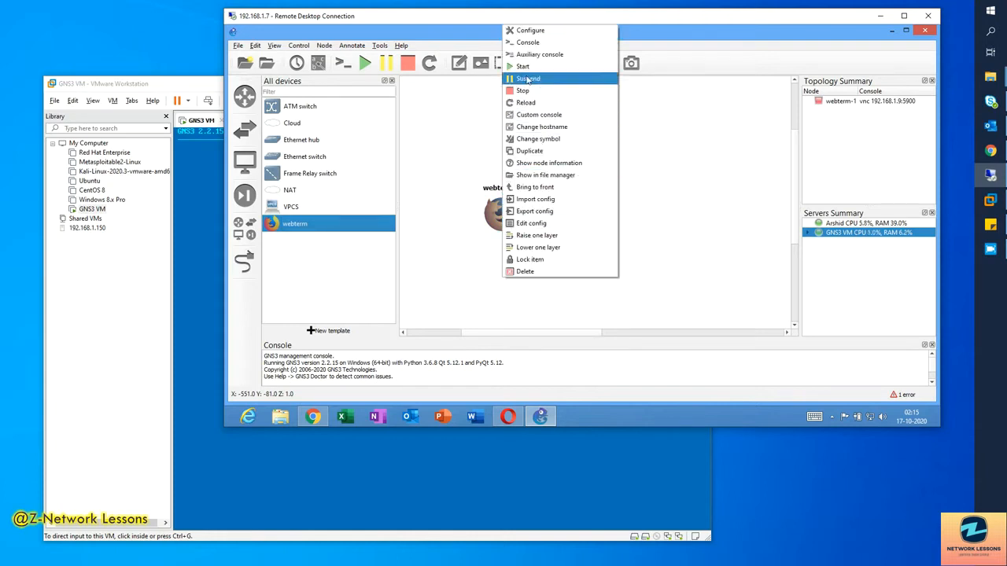
left_click(525, 69)
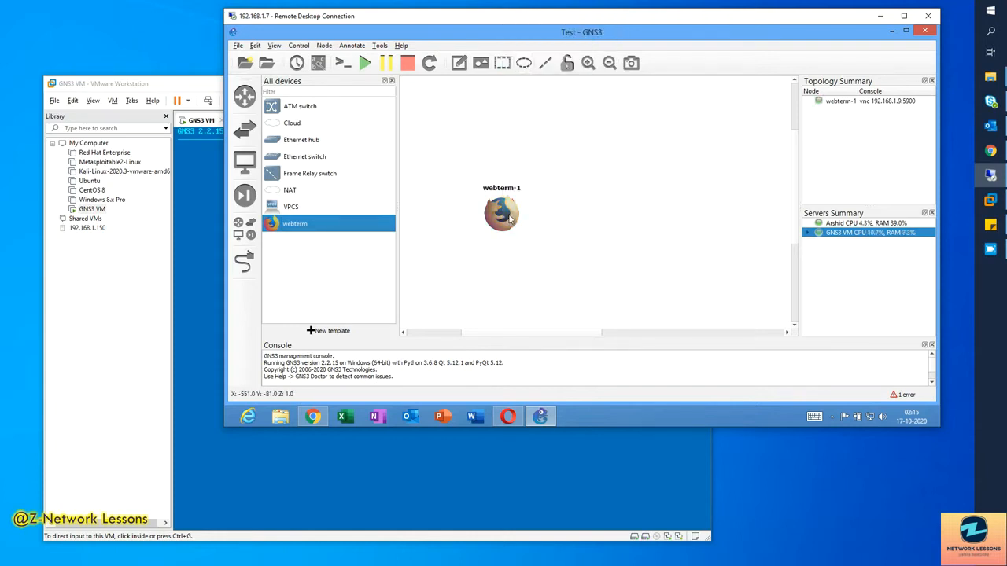
double_click(509, 219)
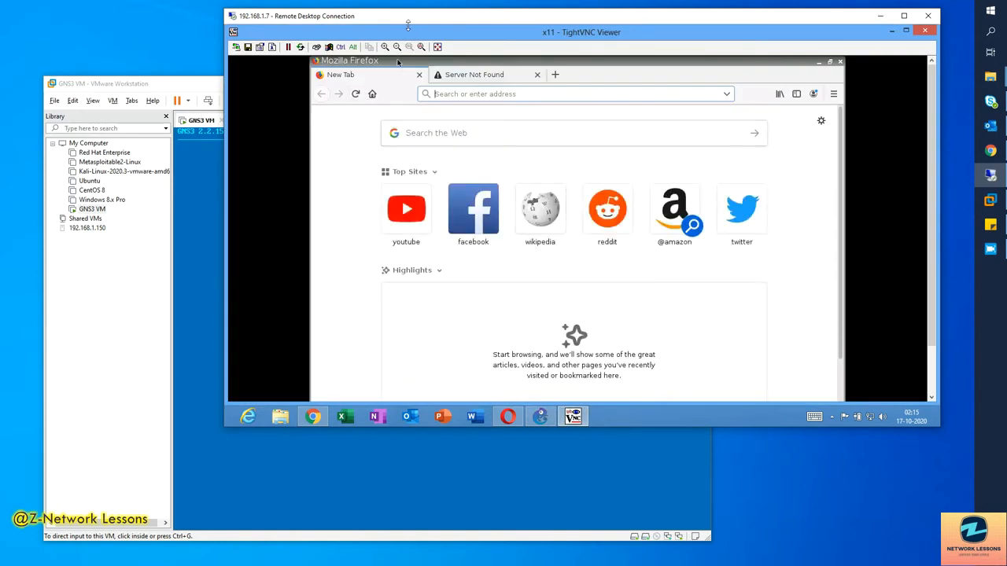
left_click_drag(408, 20, 408, 49)
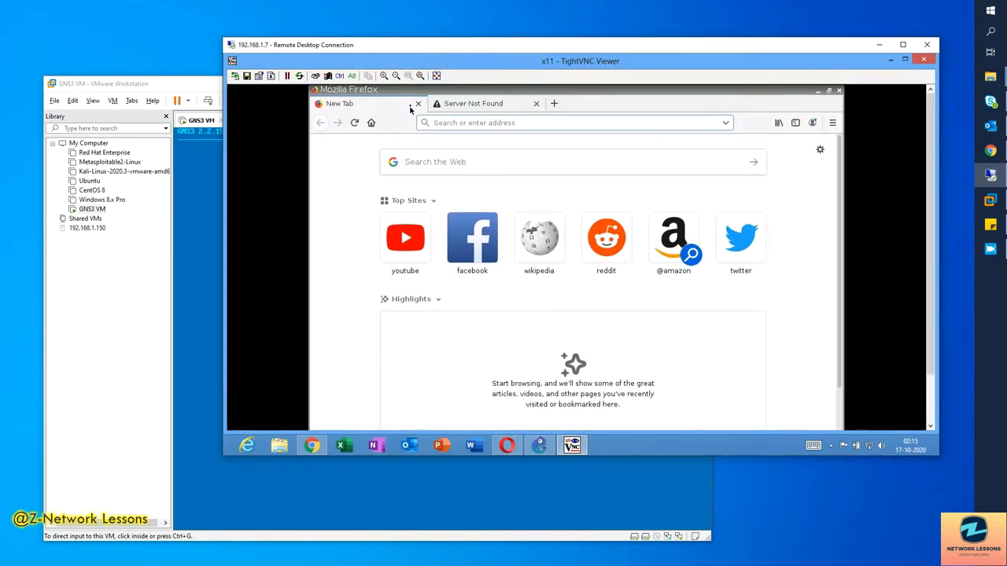
Close both Firefox tabs in the webterm-1 console and check the network interfaces with ifconfig in a terminal.
left_click(418, 104)
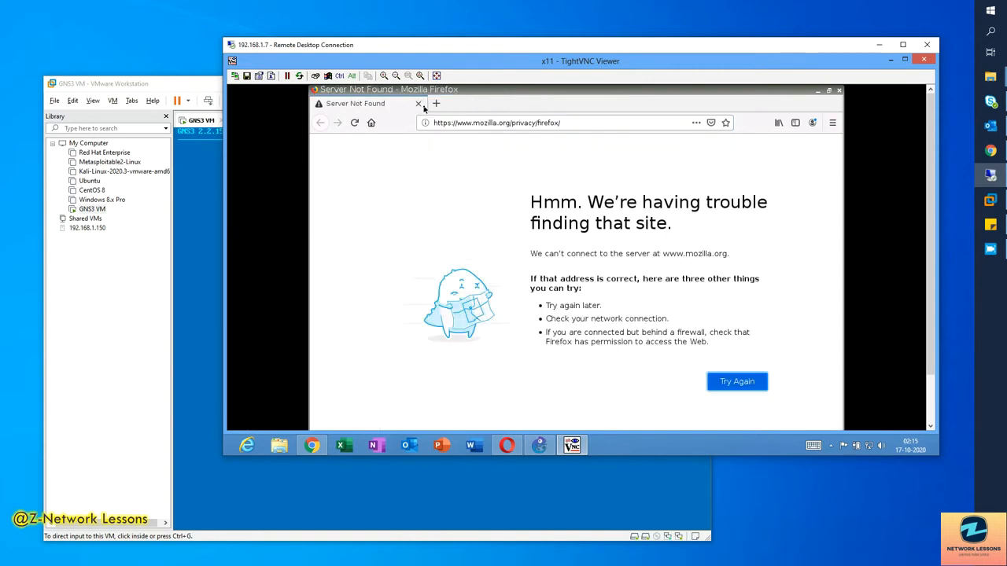
left_click(418, 104)
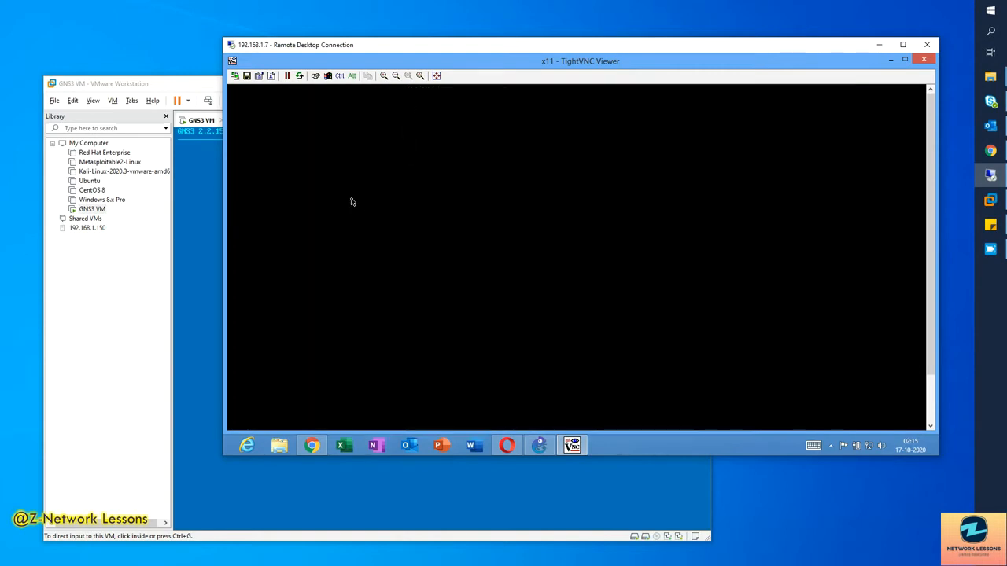
right_click(346, 268)
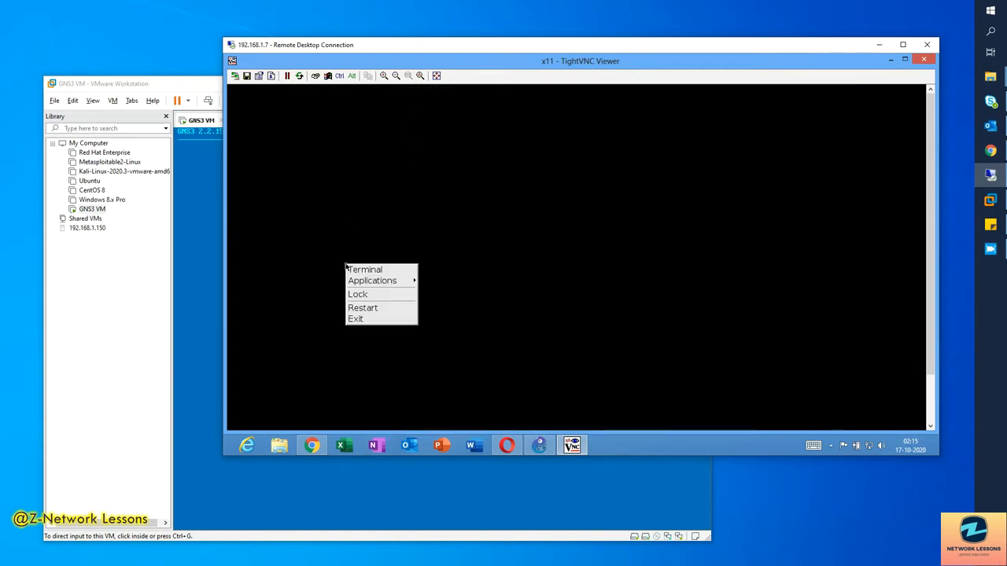
left_click(367, 270)
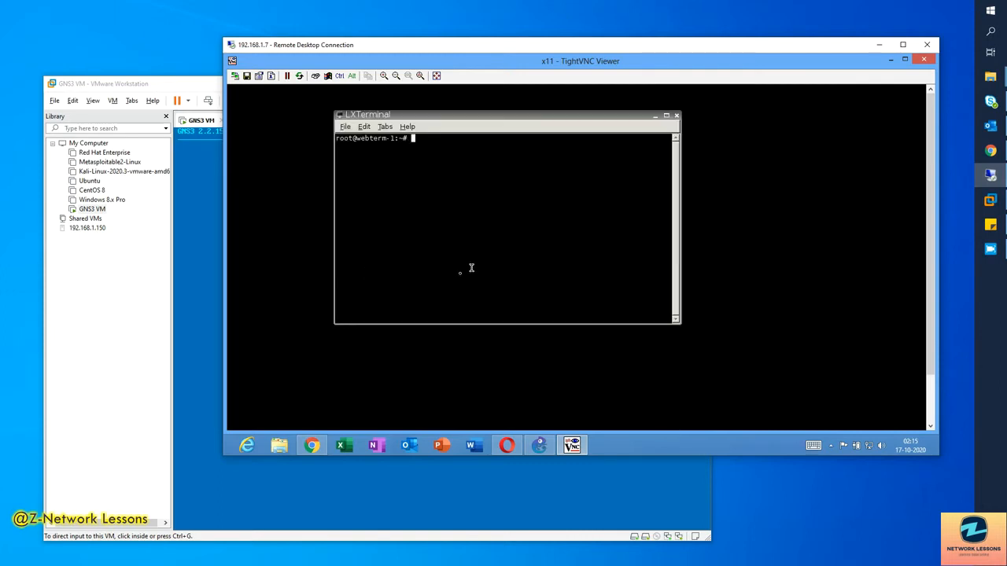
type("ifconfig")
key("Return")
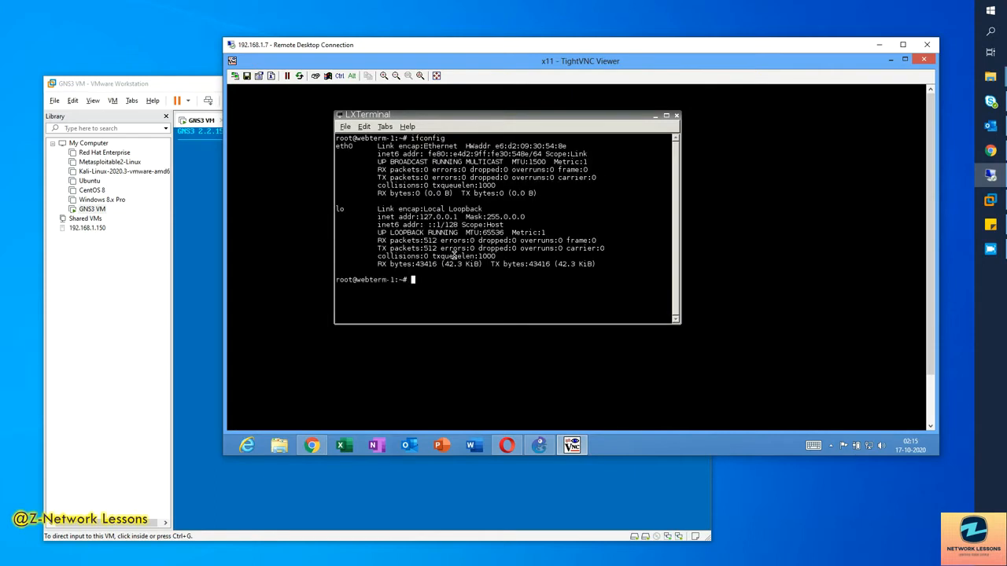
left_click(677, 116)
Examine the application categories offered on the webterm desktop, including a brief launch of Mozilla Firefox.
right_click(396, 235)
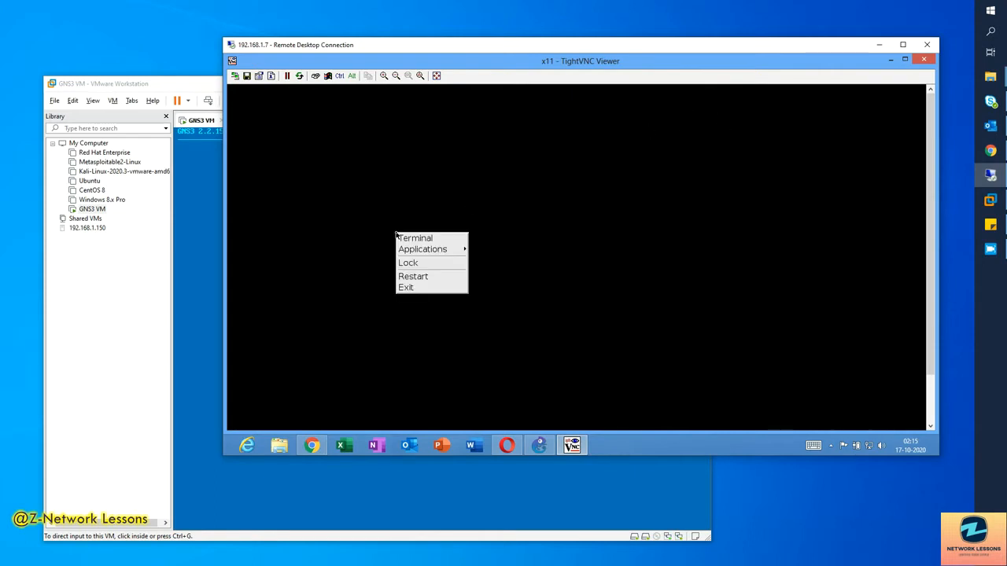
mouse_move(405, 249)
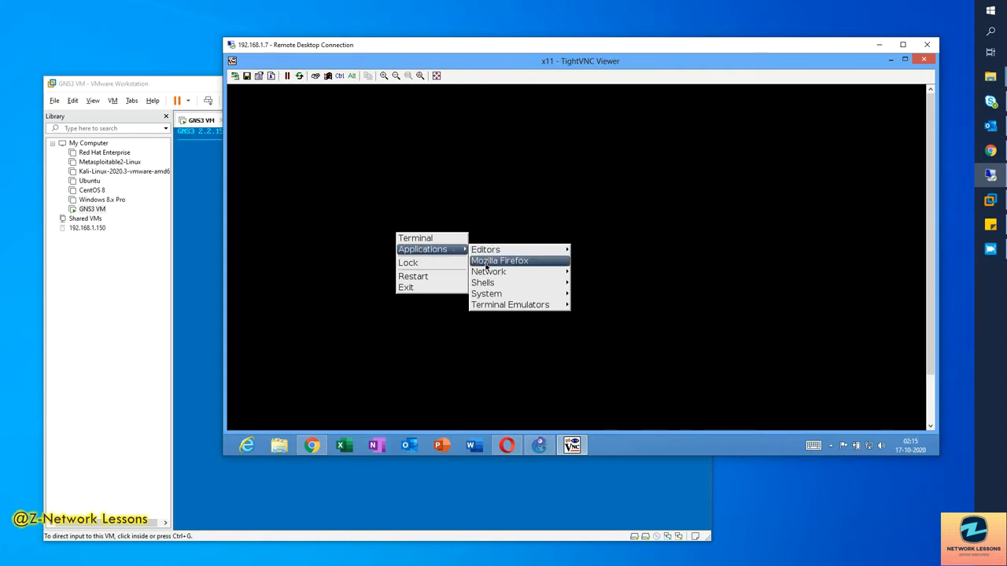
mouse_move(486, 272)
mouse_move(601, 277)
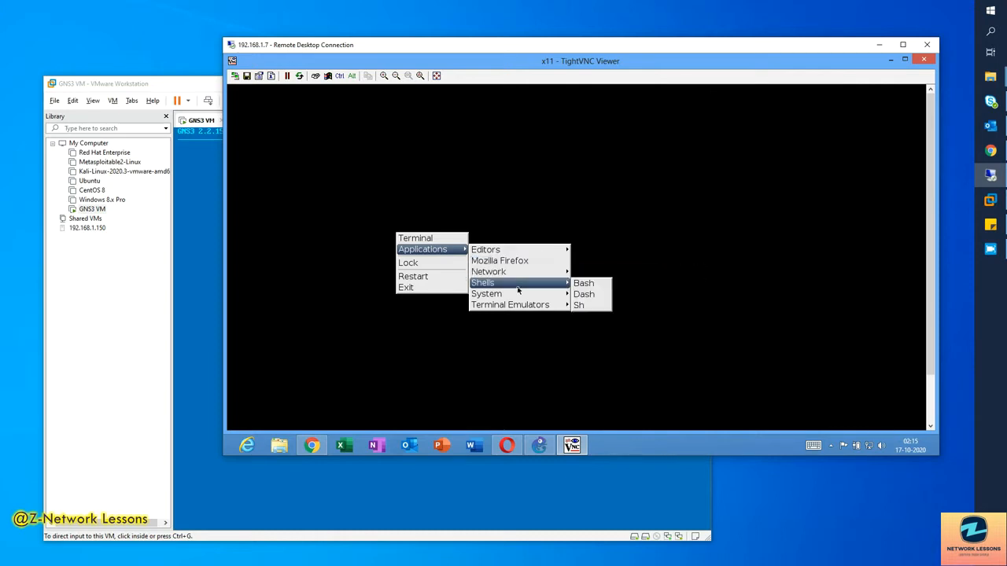
mouse_move(511, 296)
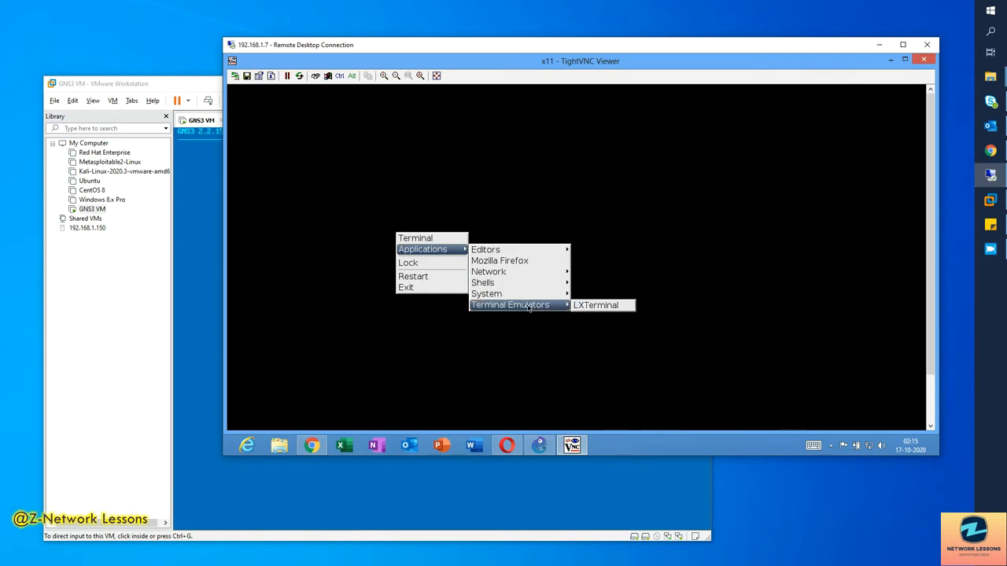
left_click(521, 262)
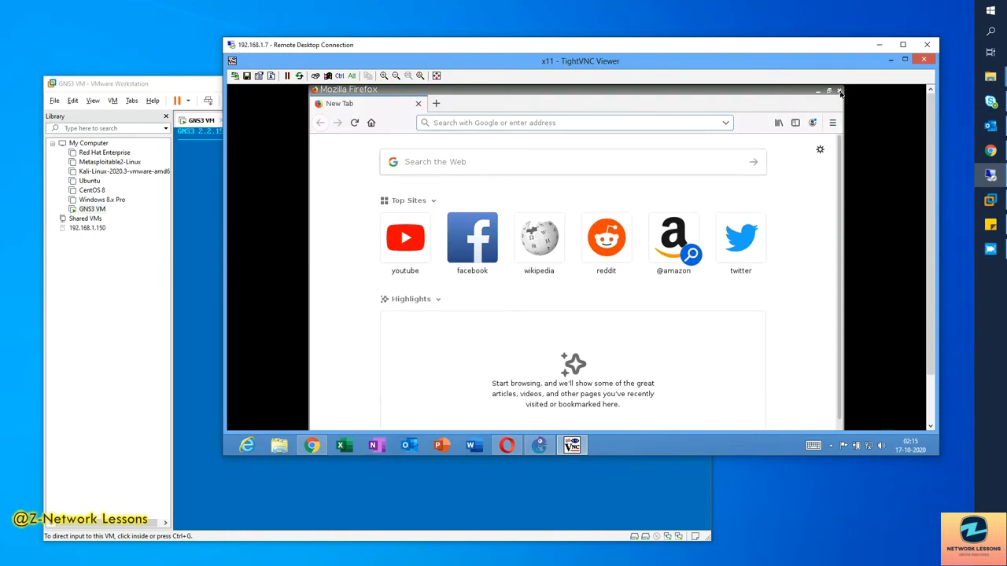
left_click(839, 91)
left_click(927, 44)
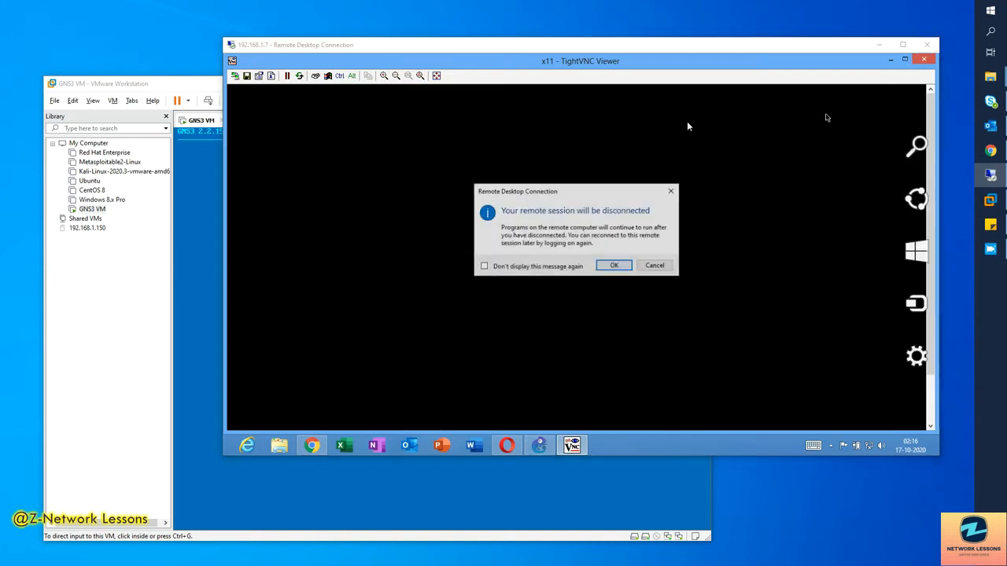
left_click(614, 266)
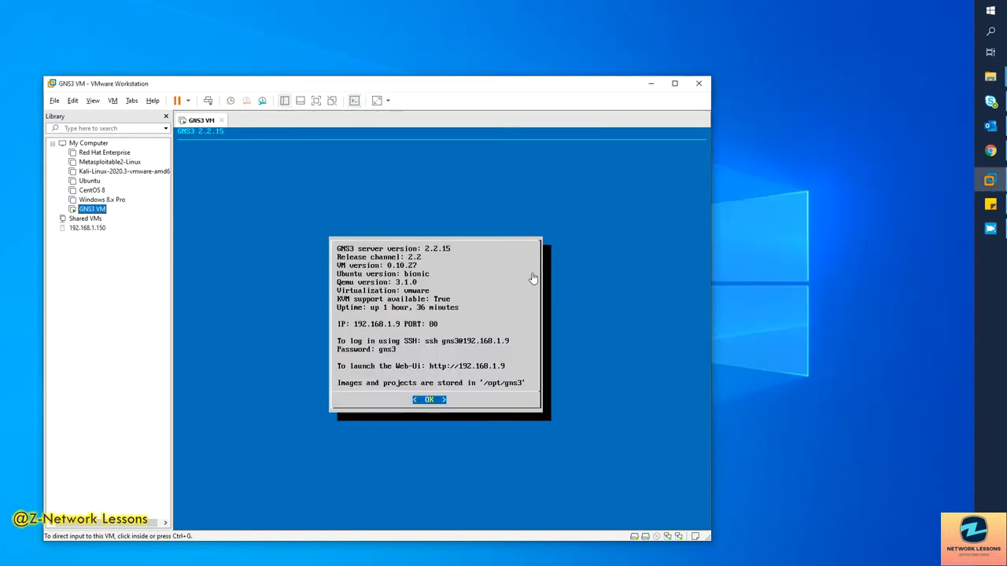
left_click(885, 249)
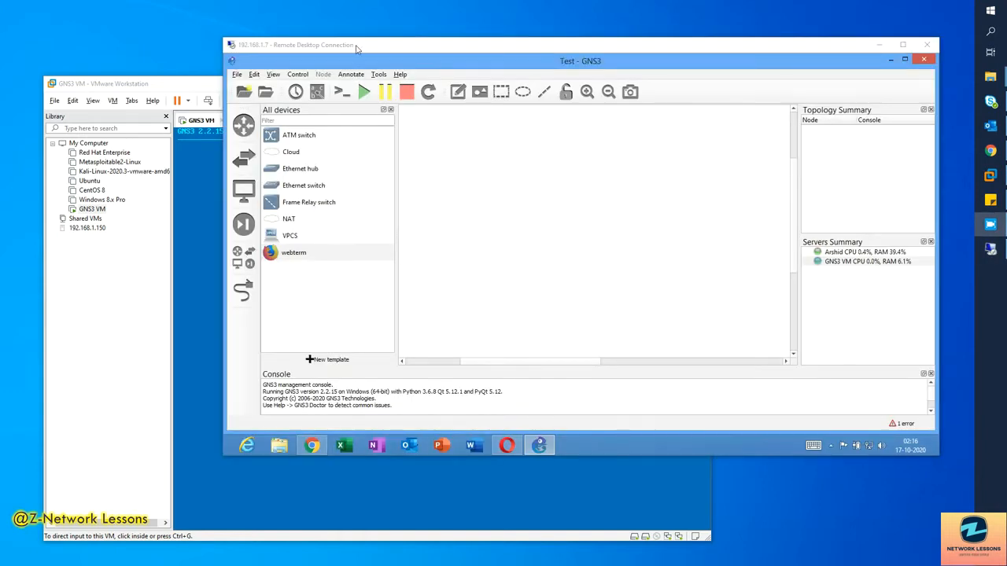
Copy IOSv_startup_config, the vios_l2-adventerprisek9-m vmdk and the vios-adventerprisek9-m qcow2 file from the GNS-VIRL folder into Downloads.
left_click_drag(356, 47, 293, 35)
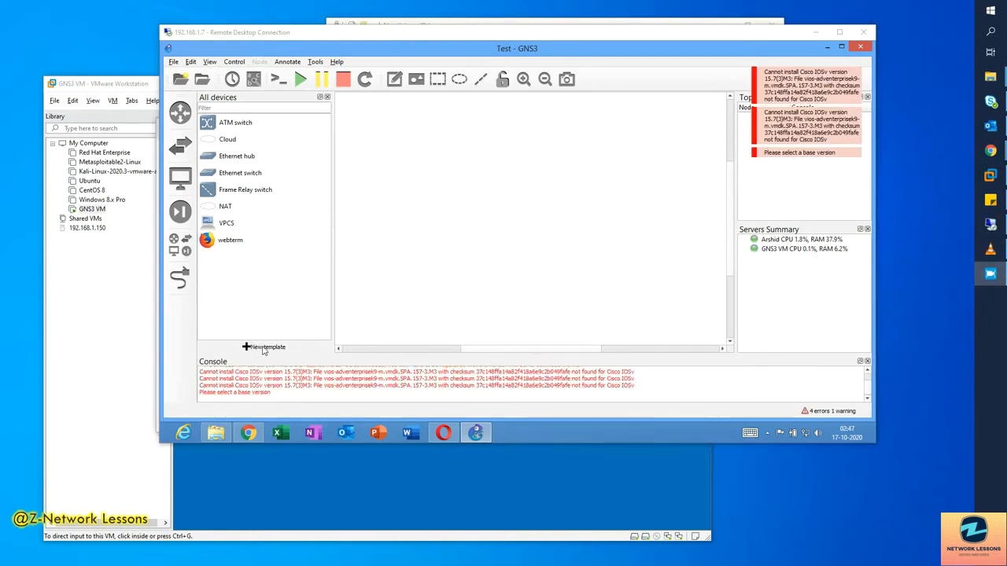
left_click(220, 432)
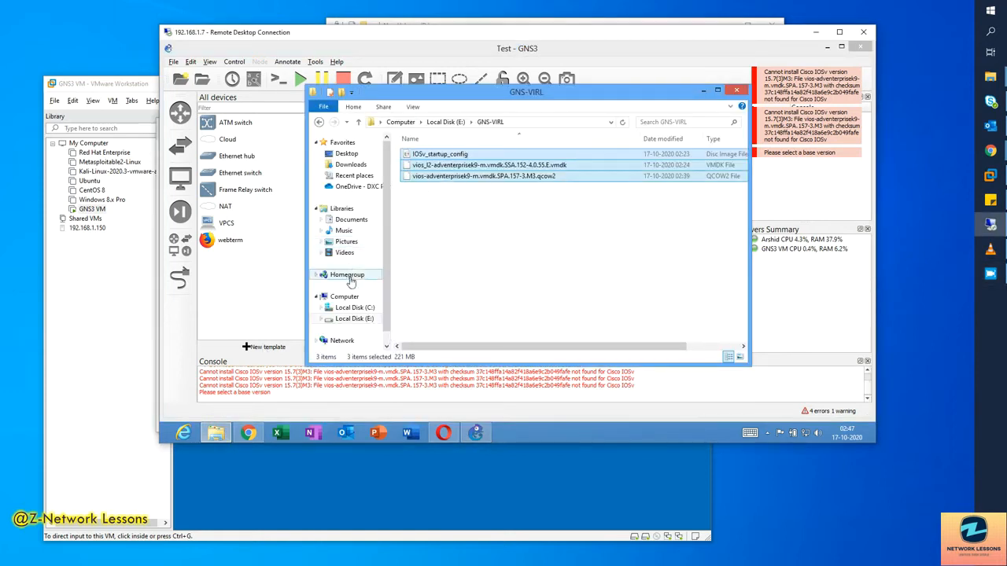
left_click(350, 164)
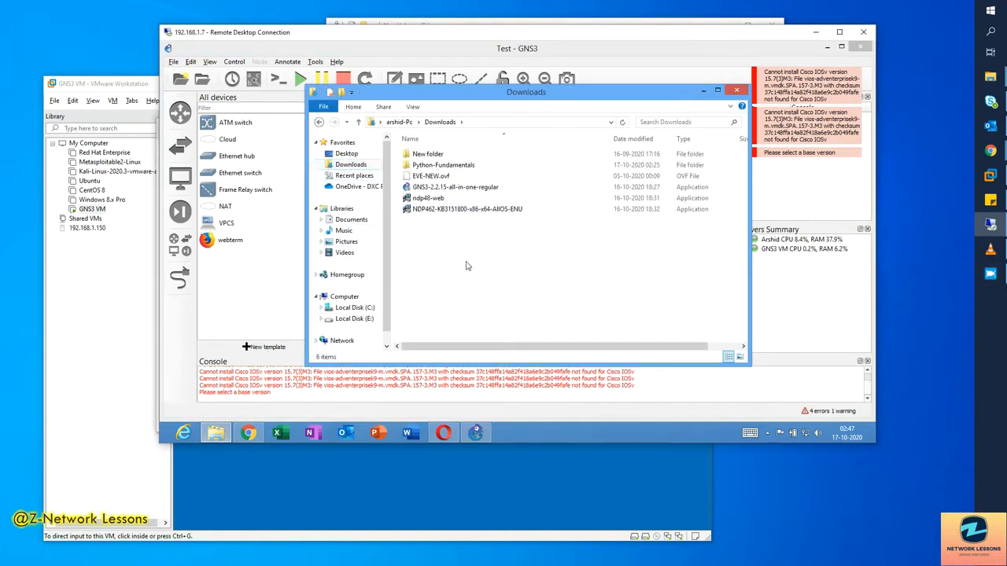
key("ctrl+v")
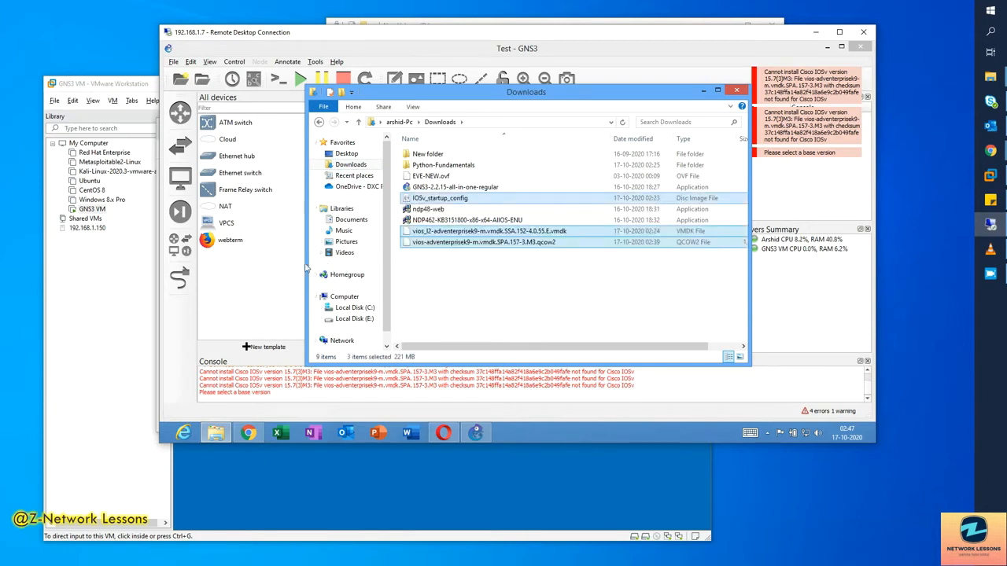
Begin a new template for the Cisco IOSvL2 switch appliance from the GNS3 server, using remote server GNS3 VM and the qemu-system-x86_64 (v3.1.0) binary.
left_click(259, 285)
left_click(260, 347)
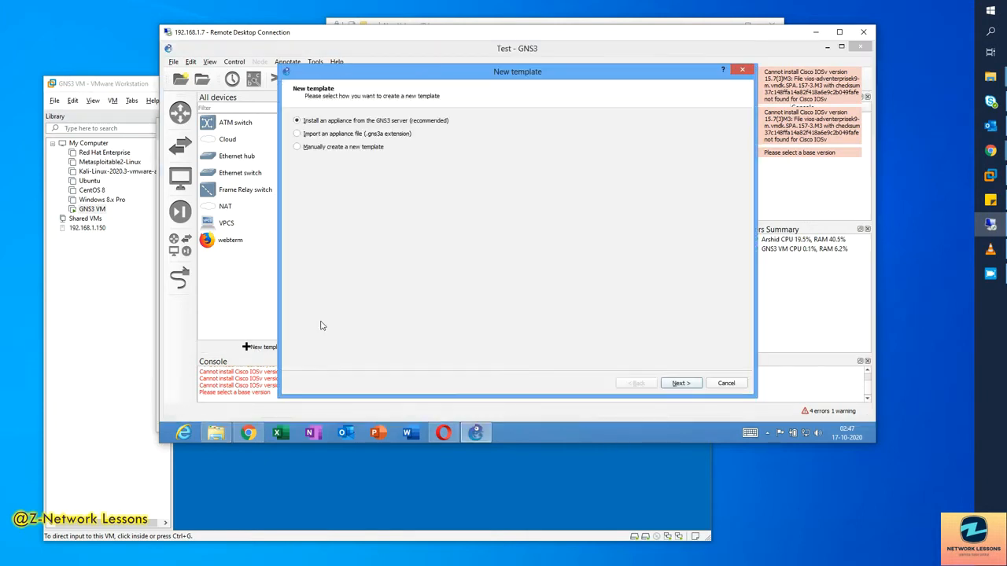
left_click(681, 384)
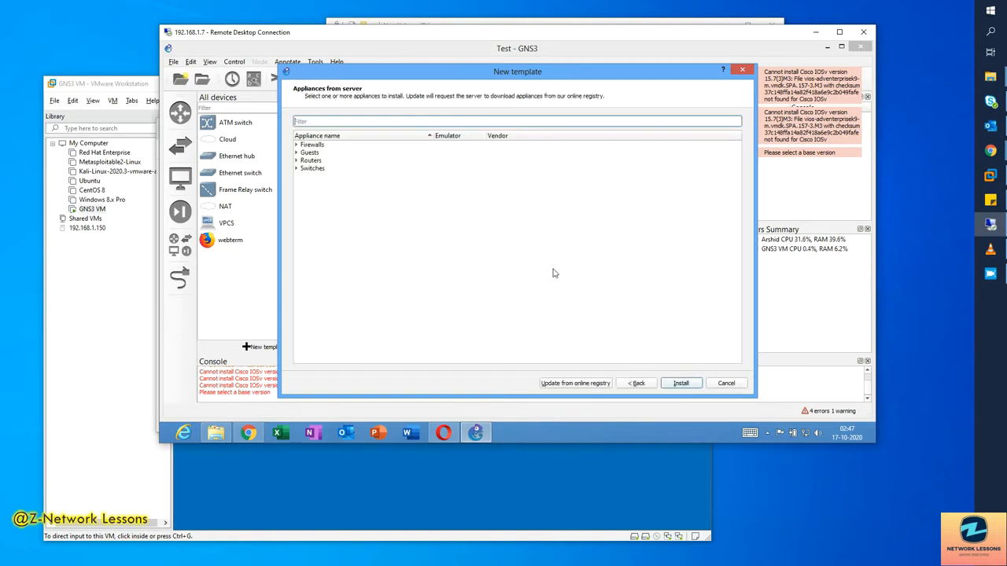
left_click(297, 168)
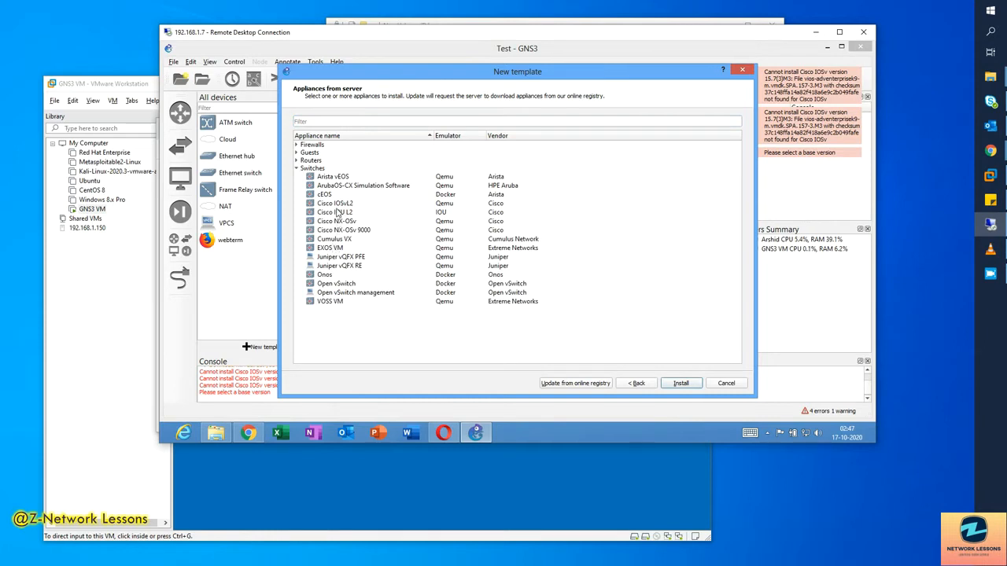
left_click(338, 205)
left_click(678, 384)
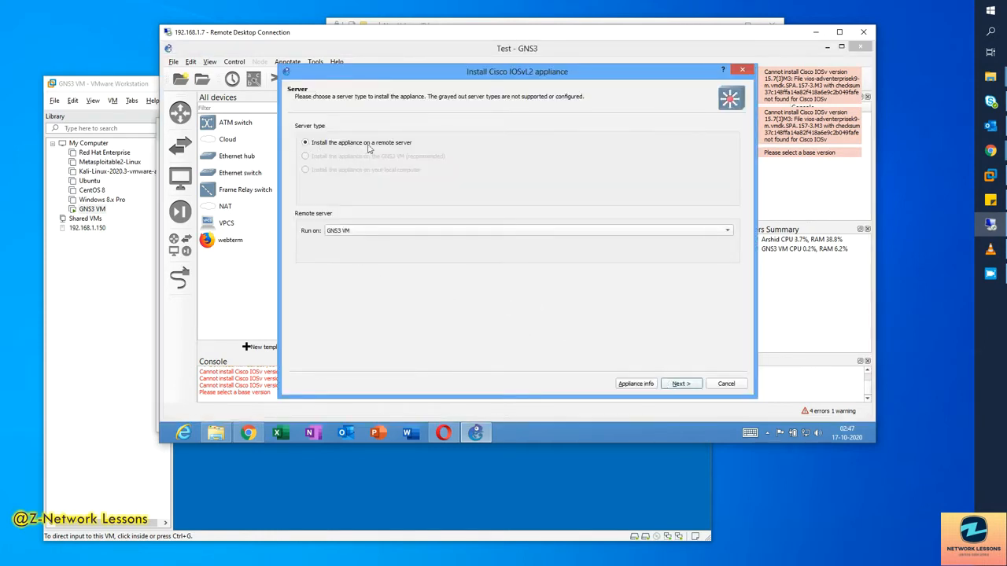
left_click(678, 384)
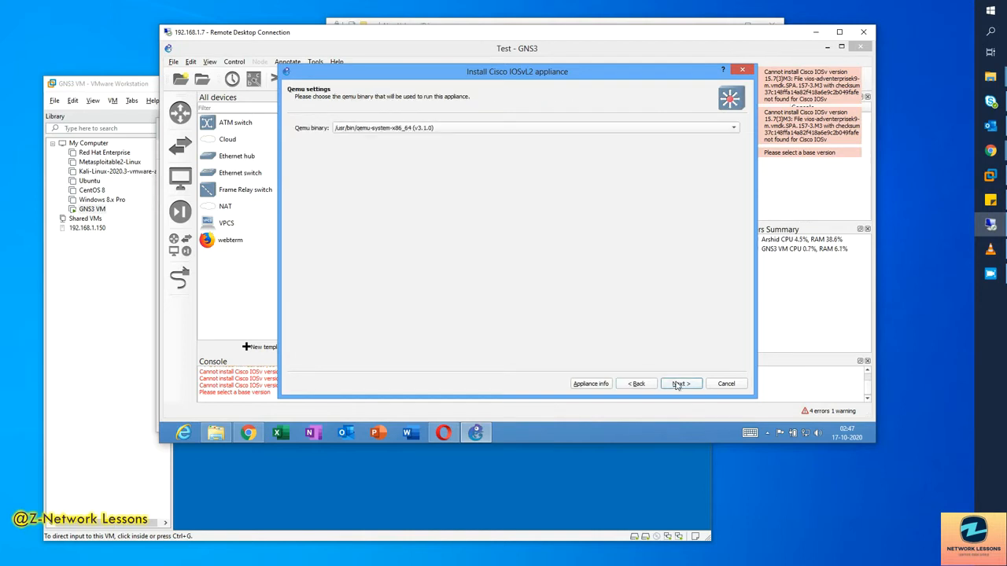
left_click(678, 384)
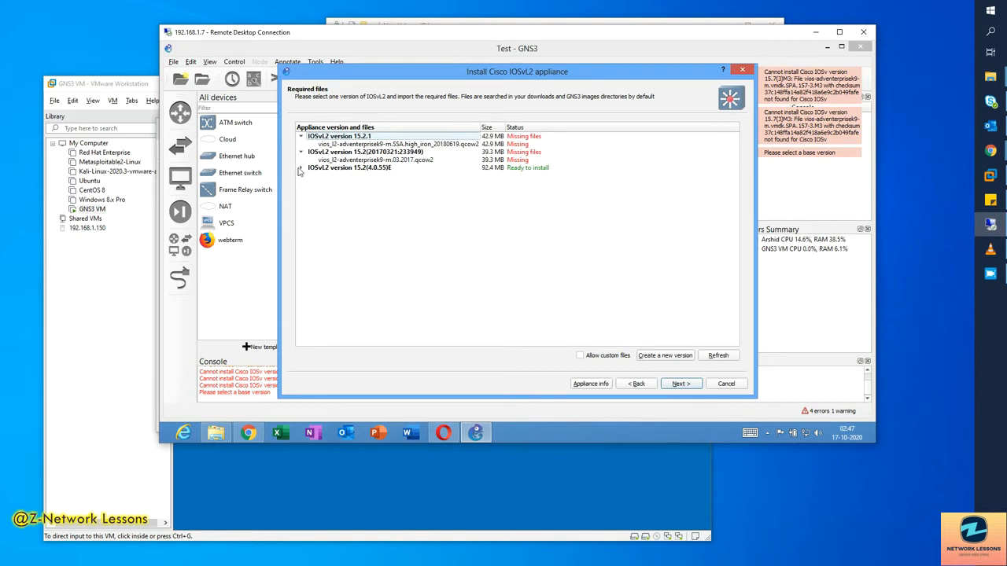
Install IOSvL2 version 15.2(4.0.55)E with the locally found vmdk image and complete the appliance installation.
left_click(299, 169)
left_click(342, 177)
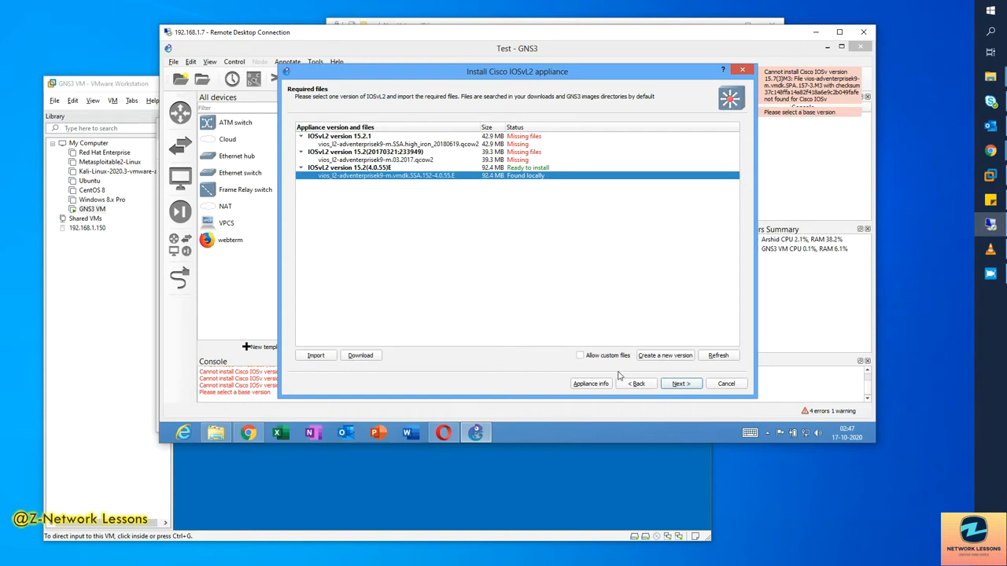
left_click(324, 168)
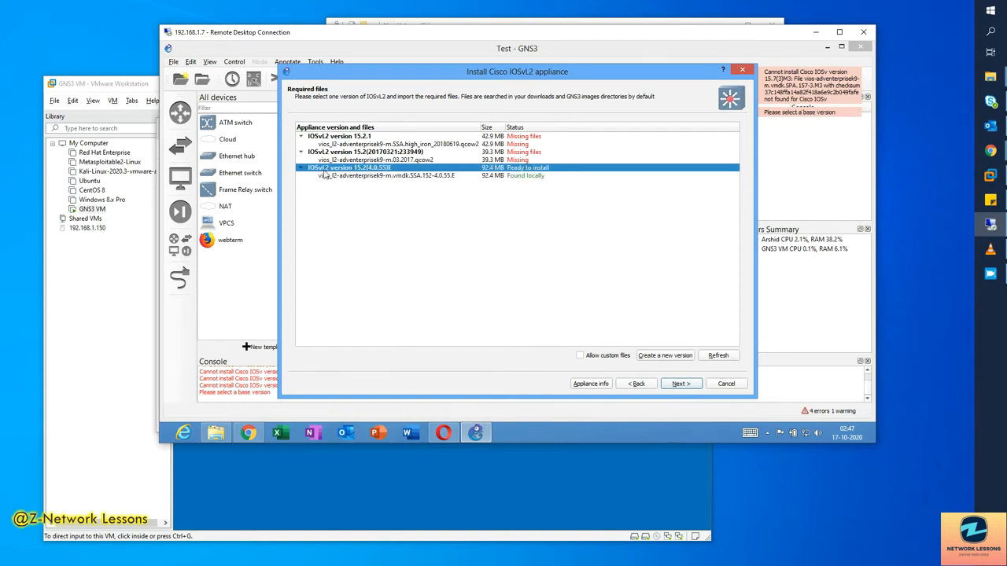
left_click(671, 384)
left_click(538, 249)
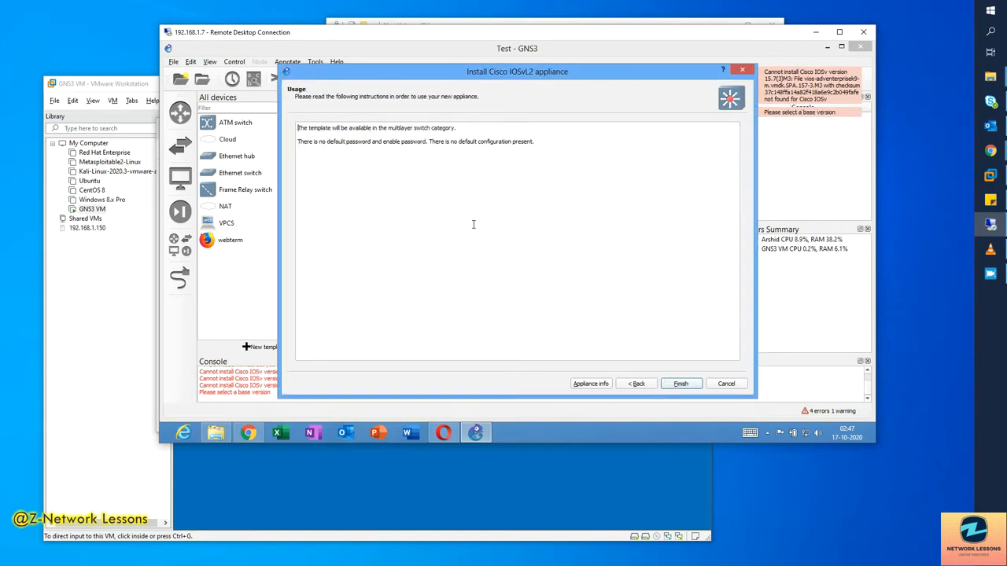
left_click(681, 384)
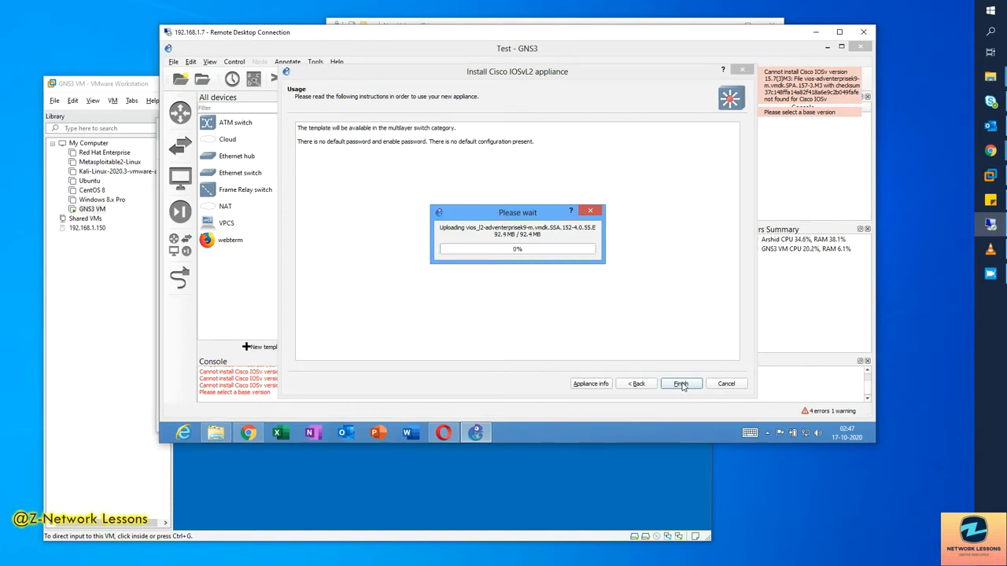
left_click(681, 384)
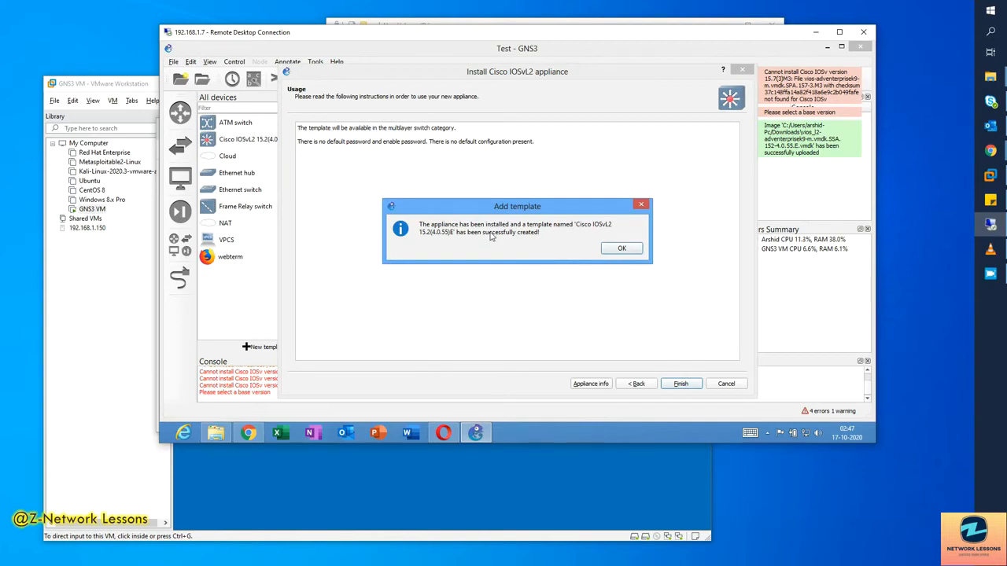
left_click(628, 250)
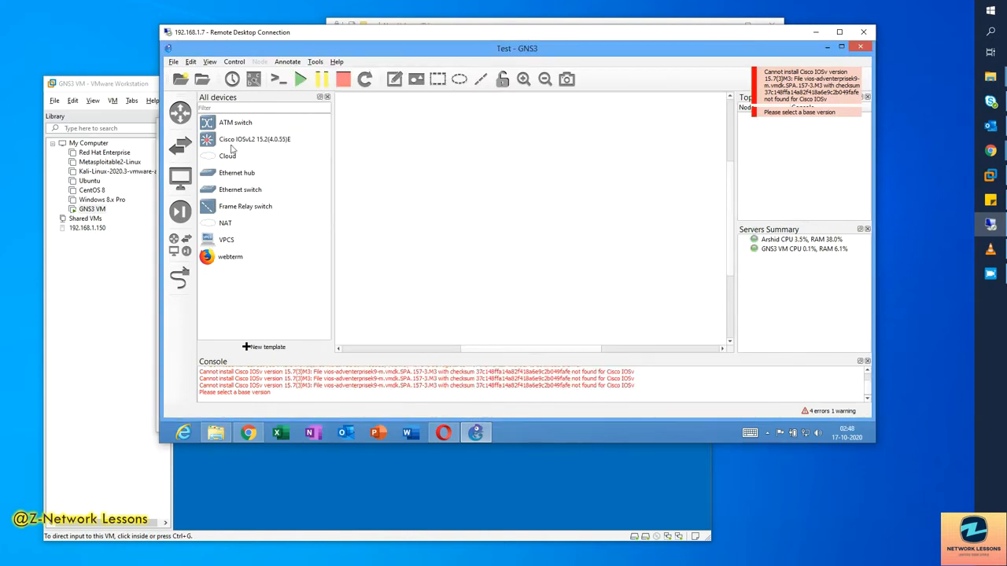
Rename the Cisco IOSvL2 15.2(4.0.55)E template to Cisco IOSvL2 in its template configuration.
left_click(232, 143)
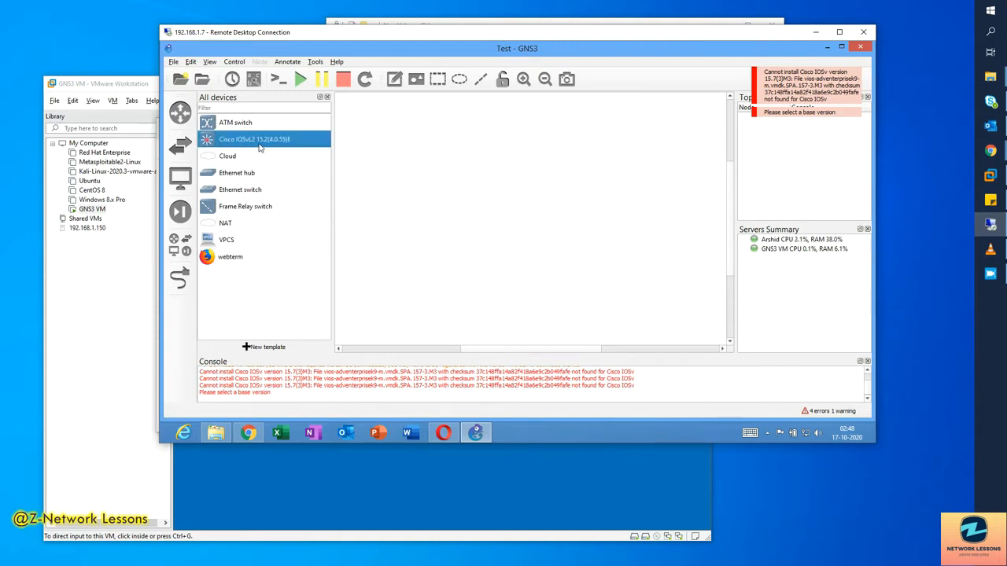
right_click(260, 148)
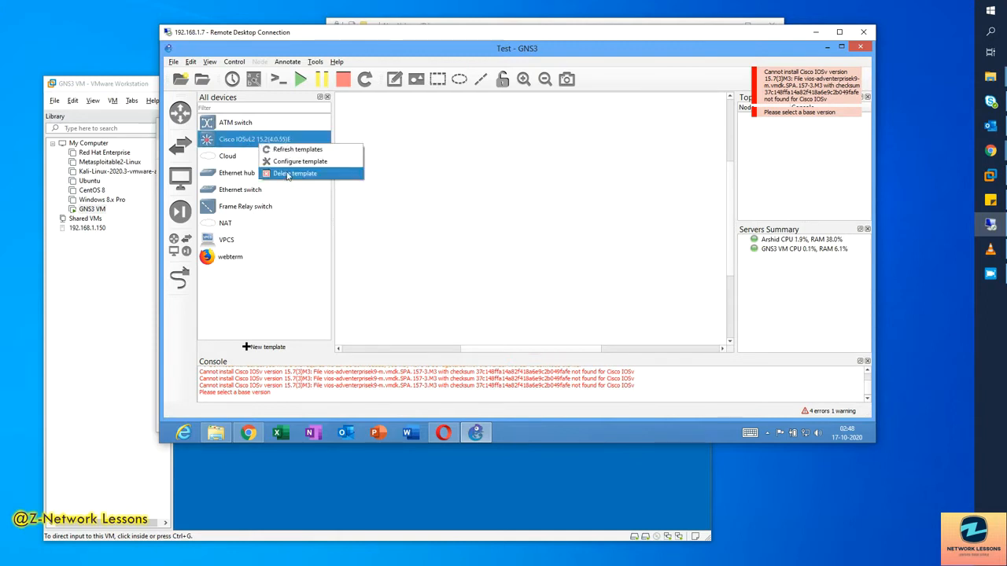
left_click(289, 162)
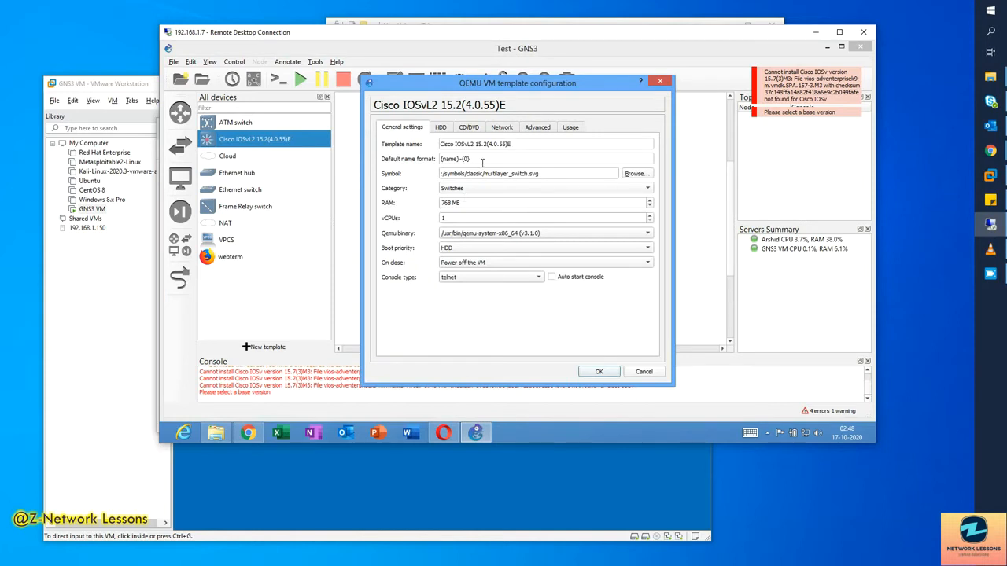
left_click_drag(524, 147, 474, 146)
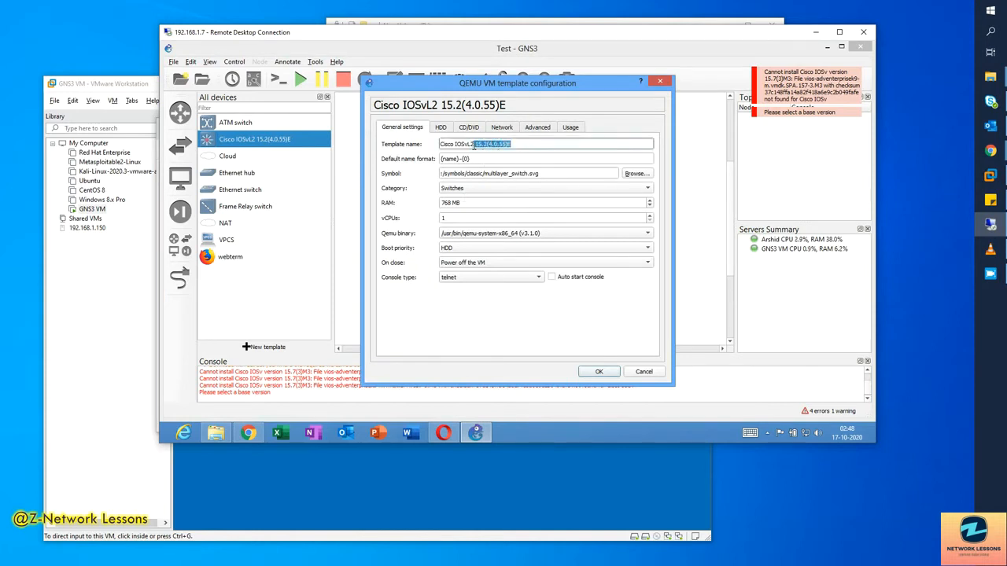
key("BackSpace")
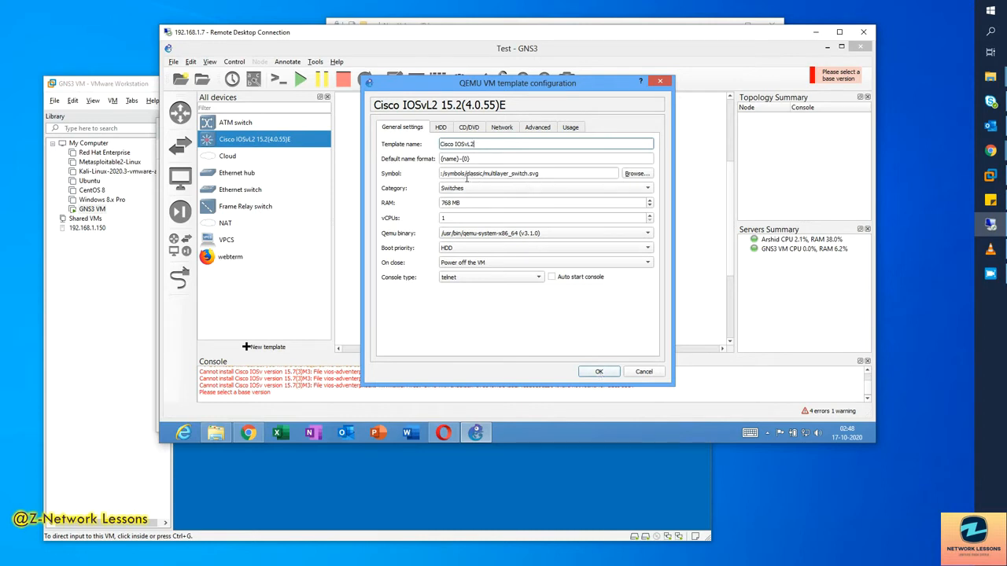
Set the template's symbol to the switch symbol from the Affinity-circle-blue library and save the template configuration.
left_click(636, 173)
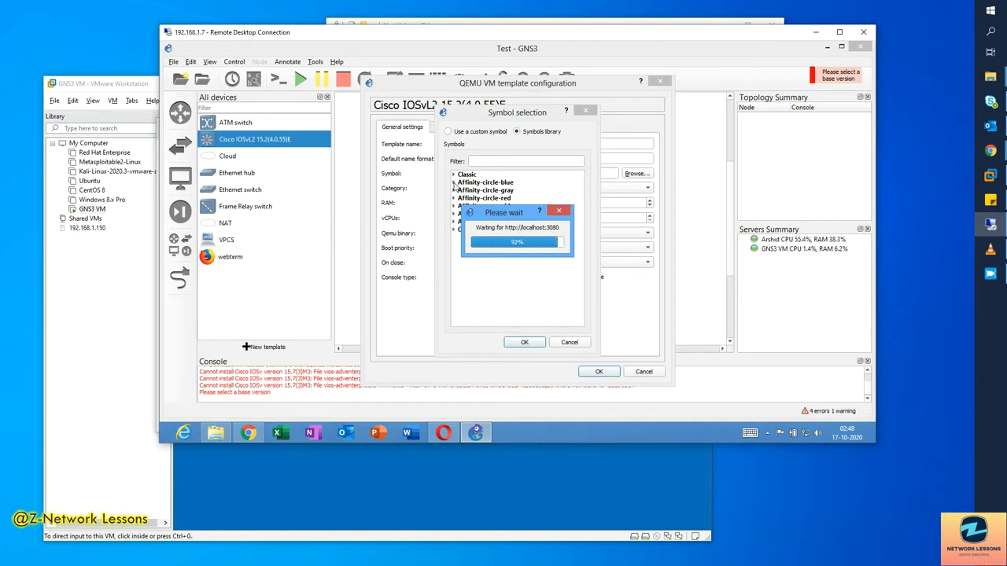
left_click(454, 183)
left_click(494, 162)
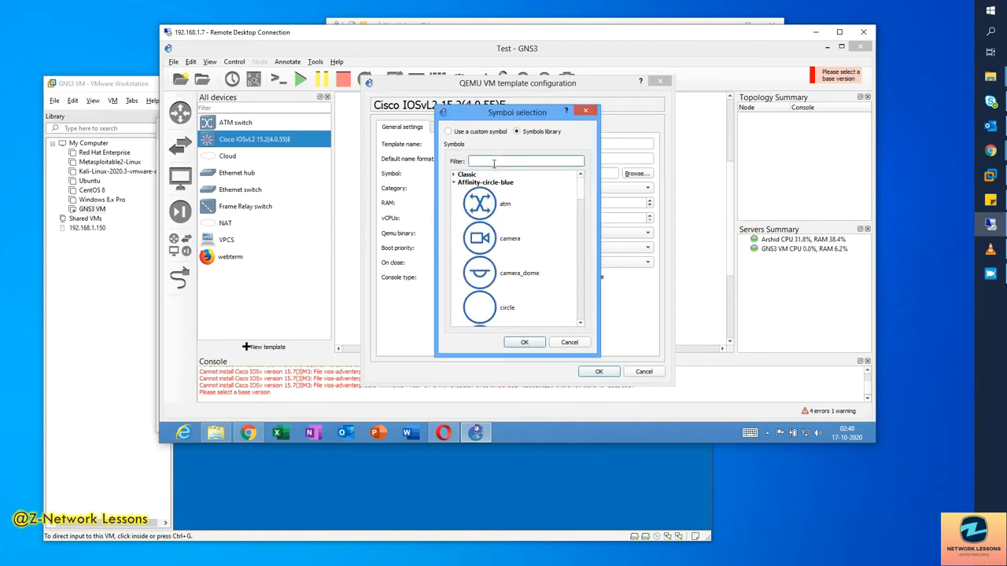
type("switch")
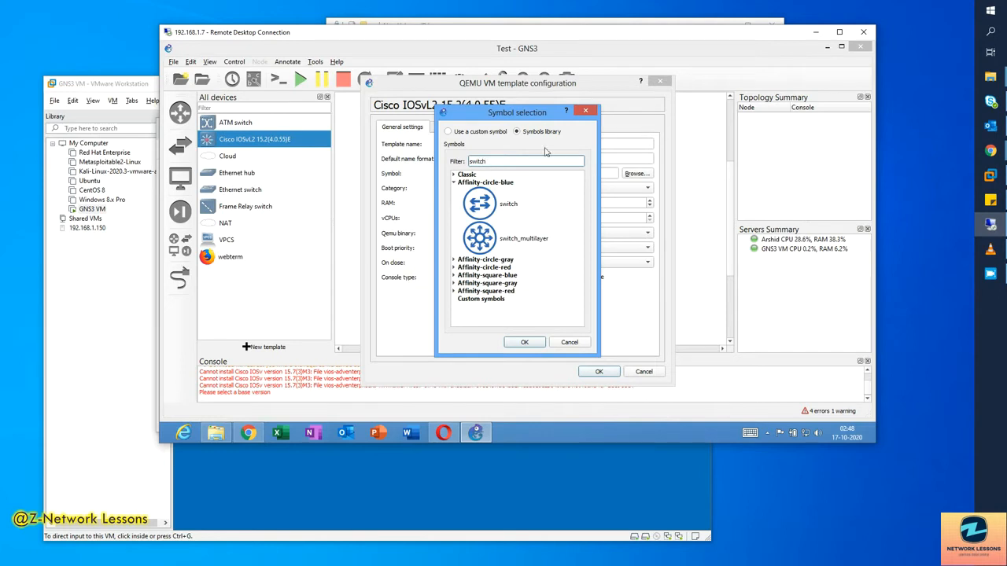
left_click(483, 218)
left_click(524, 342)
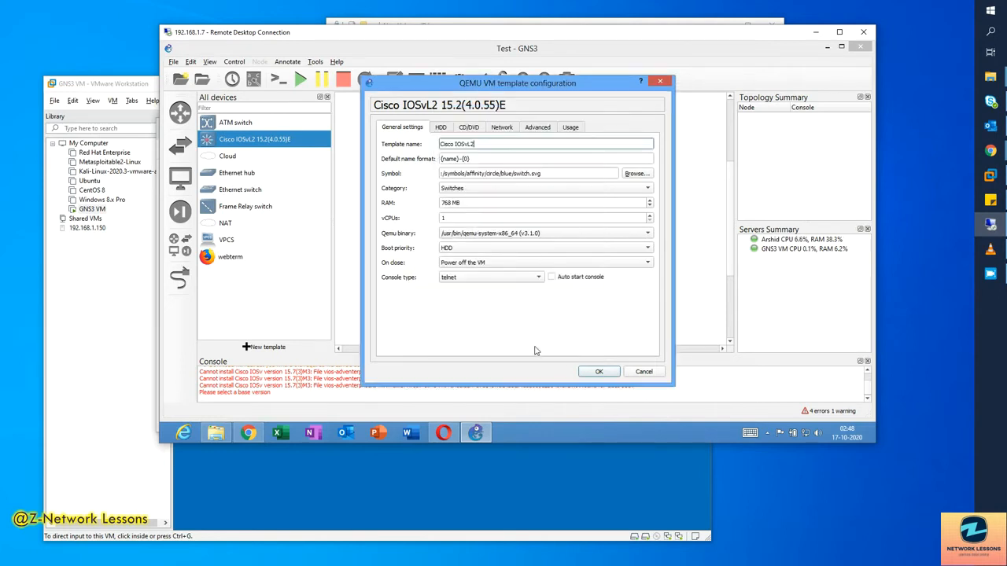
left_click(611, 376)
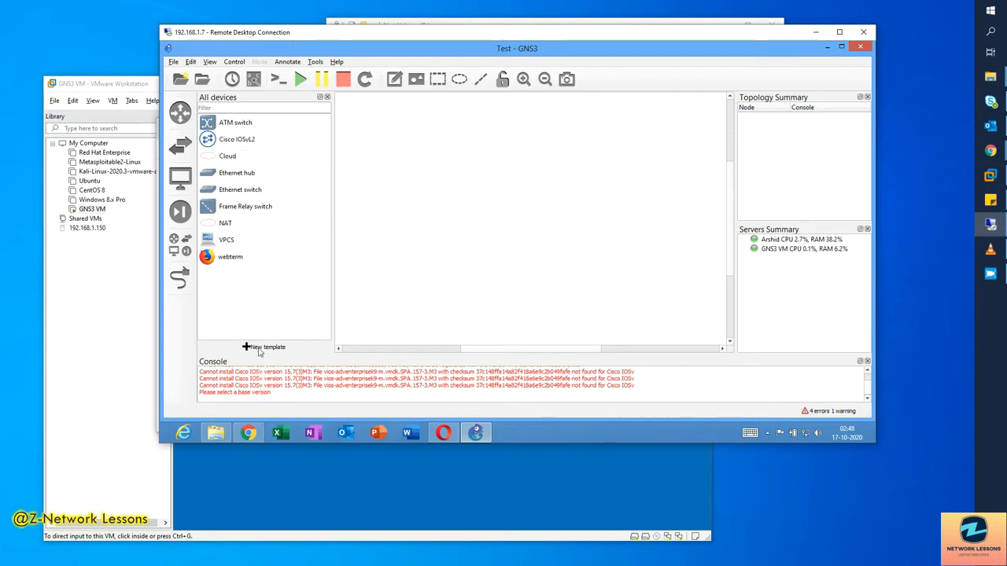
Try to add a Cisco IOSvL2 switch to the Test project workspace and check the console output.
left_click_drag(217, 140, 471, 187)
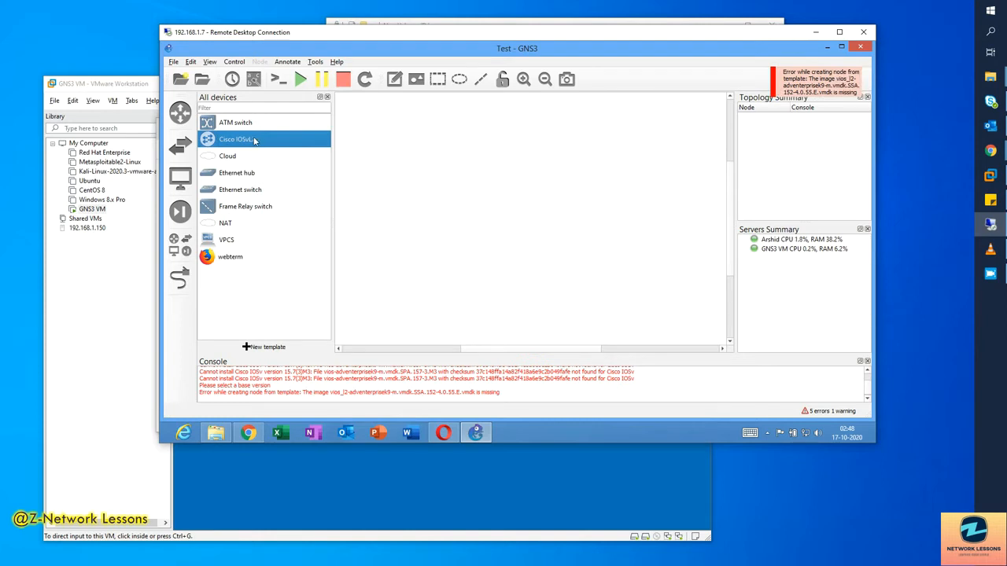
left_click_drag(253, 140, 460, 214)
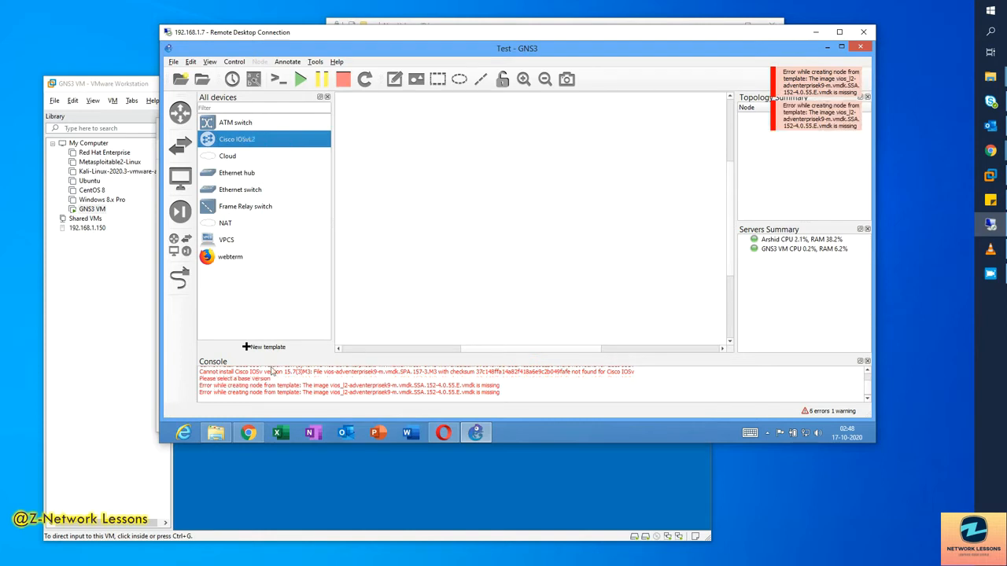
left_click_drag(212, 385, 480, 387)
left_click(464, 387)
Set the Cisco IOSvL2 template's HDA disk image to vios_l2-adventerprisek9-m.vmdk.SSA.152-4.0.55.E.vmdk from Downloads, with the virtio disk interface, and save it.
right_click(226, 141)
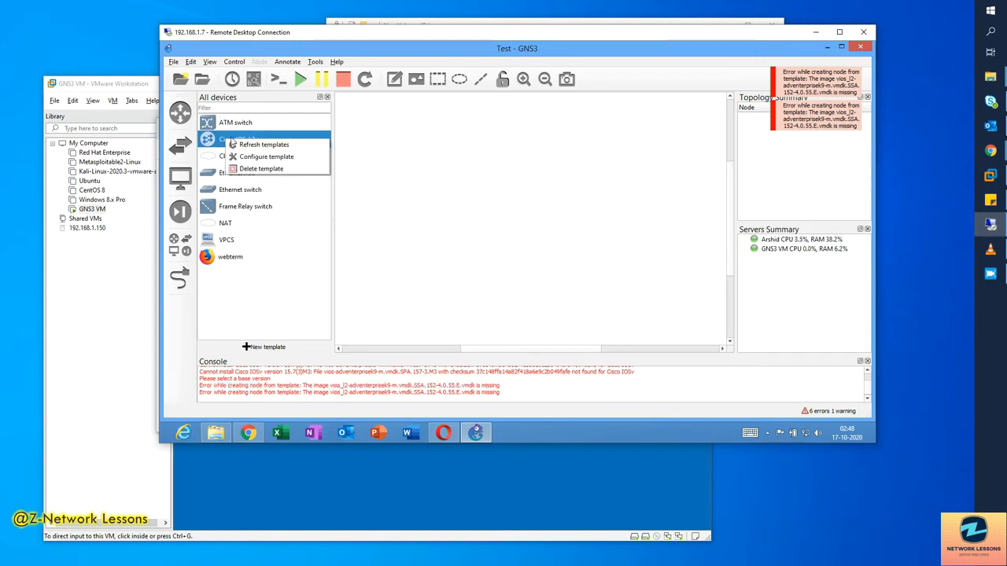
left_click(266, 155)
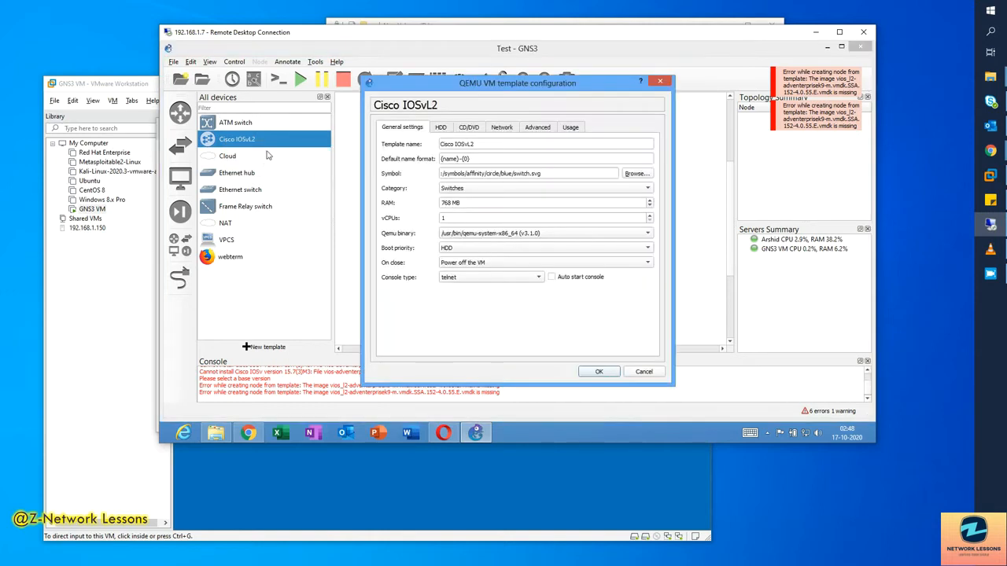
left_click(465, 129)
left_click(441, 131)
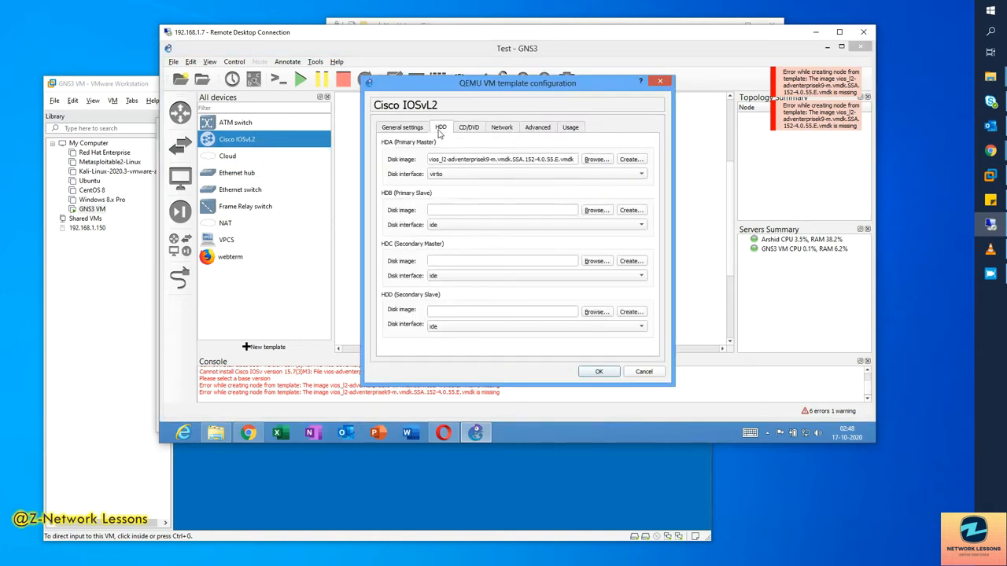
left_click(599, 160)
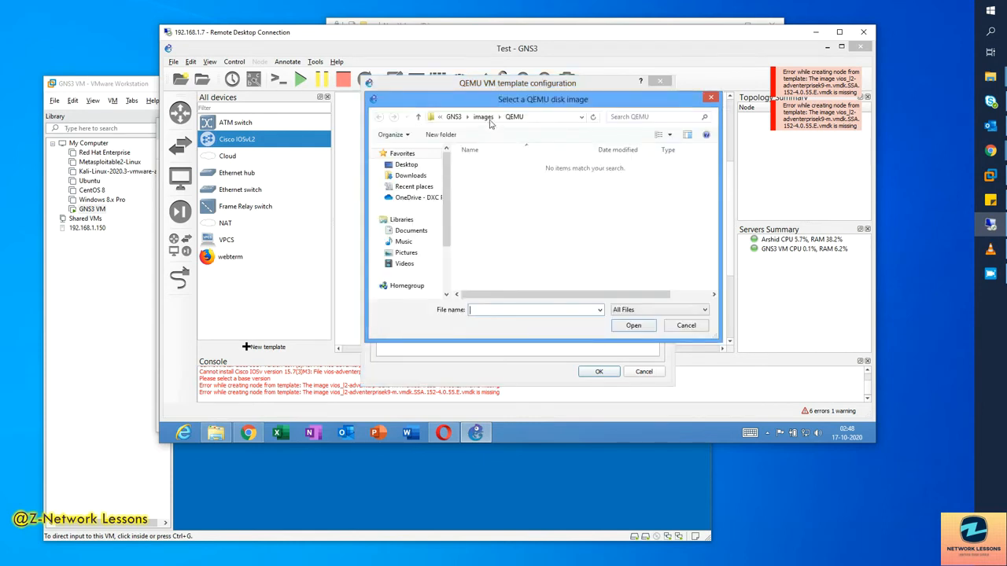
left_click(411, 176)
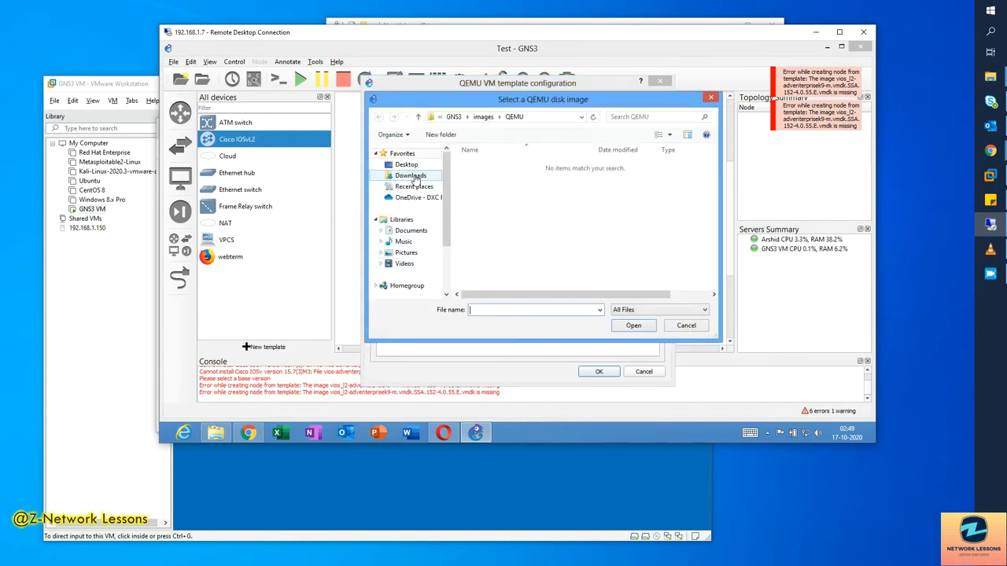
double_click(513, 243)
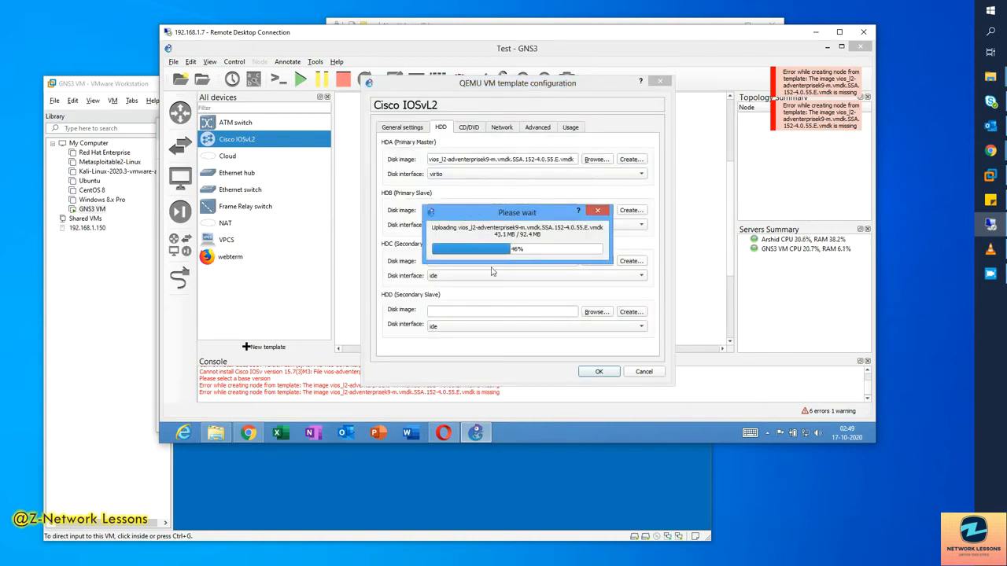
left_click(461, 180)
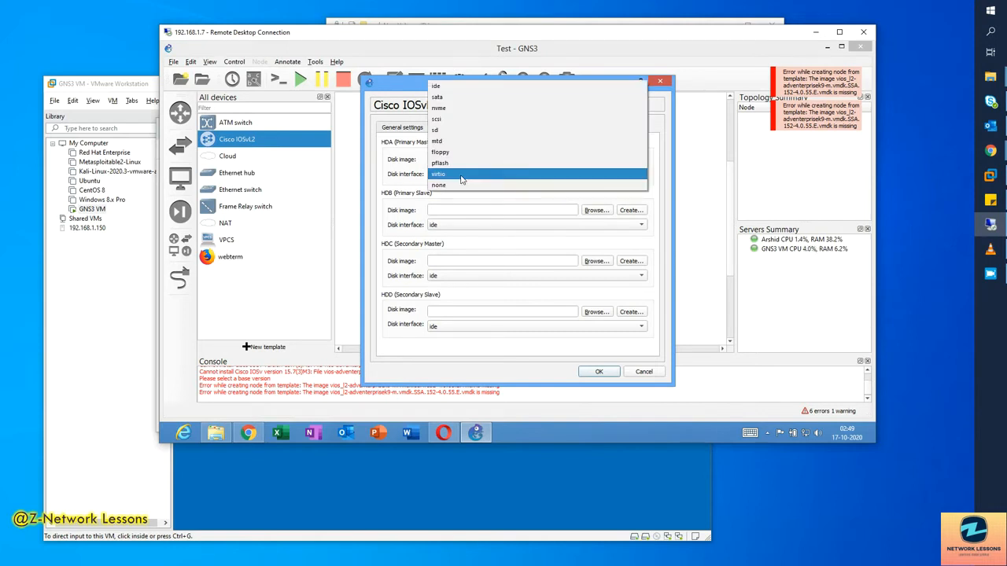
left_click(462, 179)
left_click(595, 373)
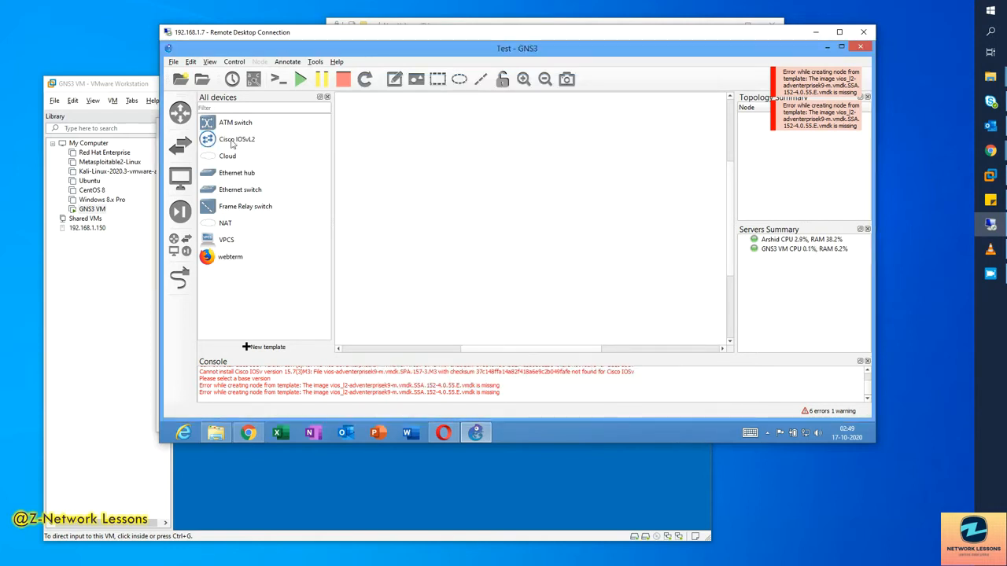
Add a Cisco IOSvL2 switch to the Test project workspace and start it.
left_click_drag(232, 142, 454, 199)
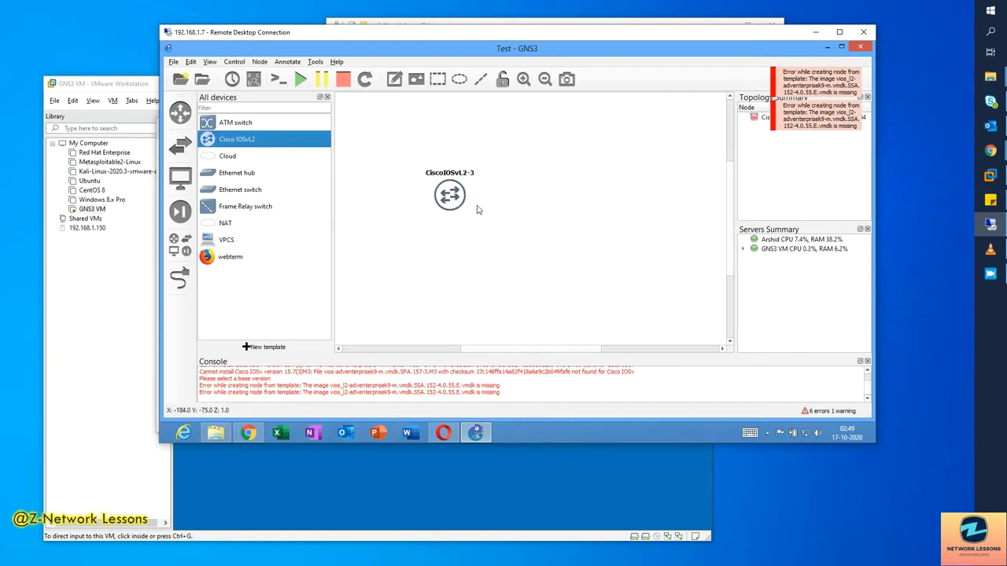
left_click(458, 250)
right_click(450, 197)
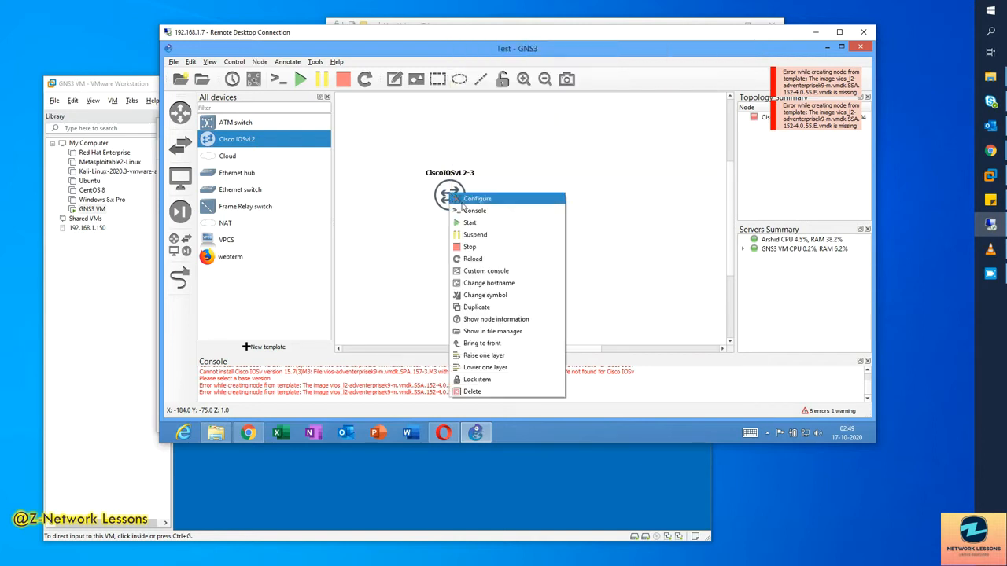
left_click(468, 226)
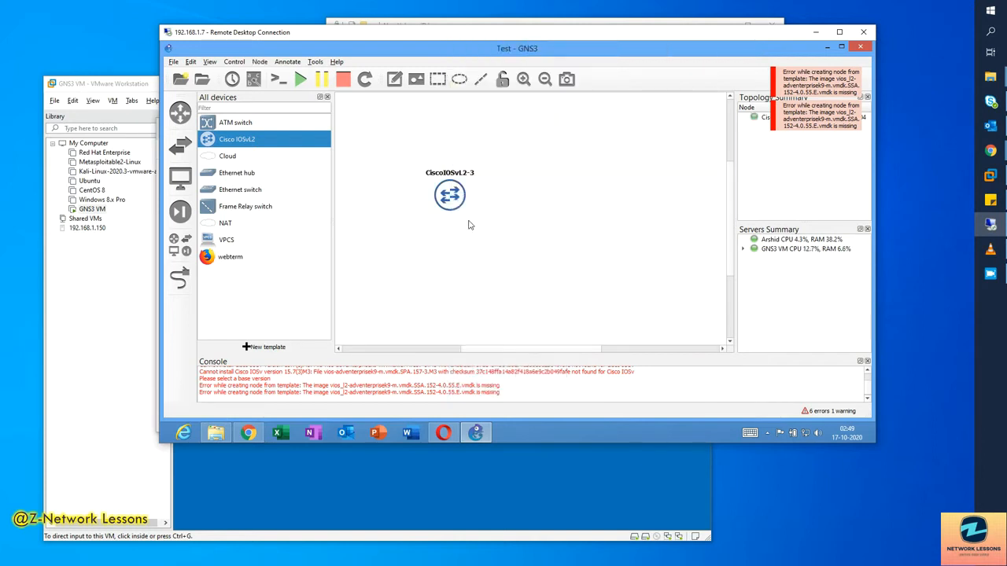
Open the switch's console, boot the IOSv entry and move the console window clear of the device list.
double_click(450, 195)
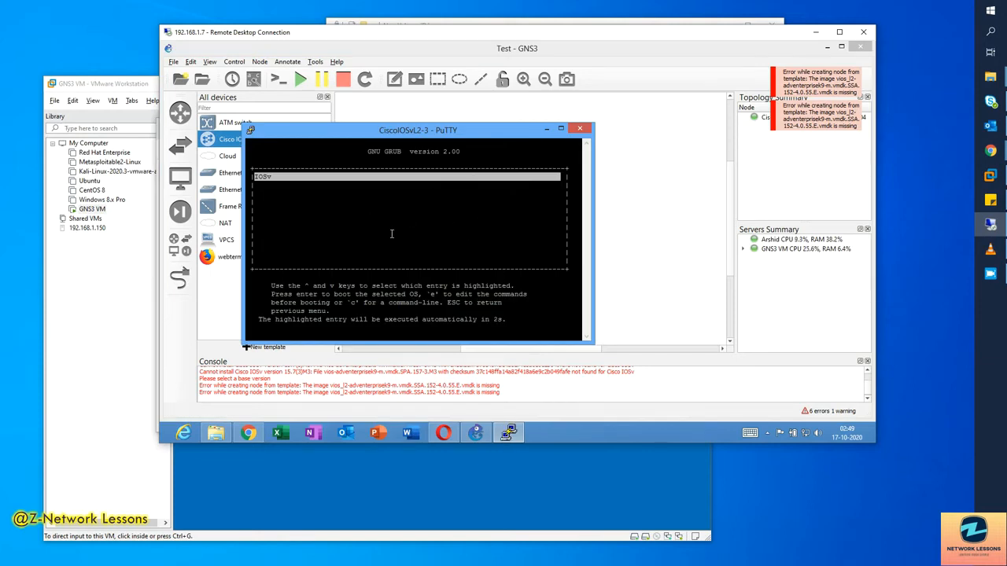
key("Return")
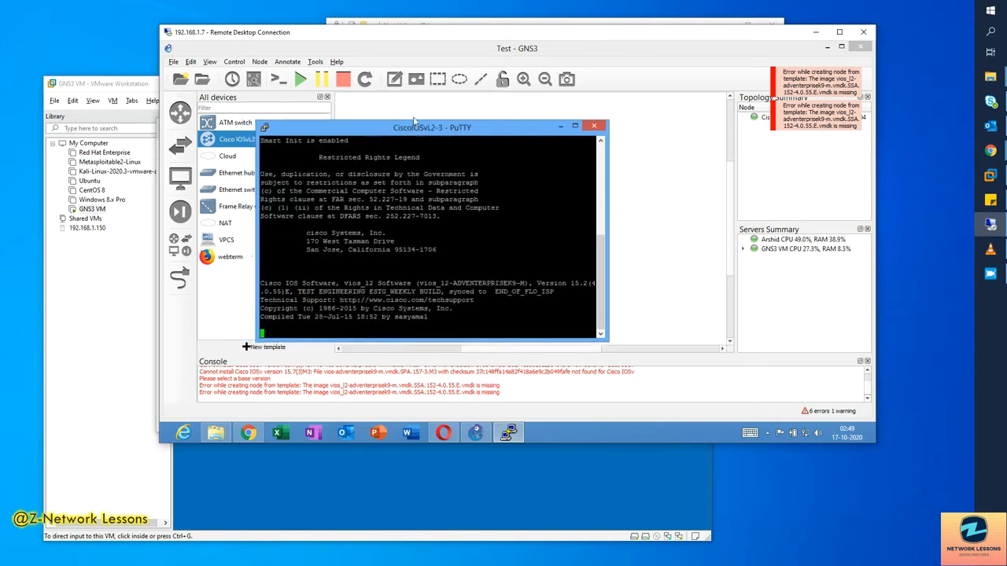
left_click_drag(356, 131, 471, 96)
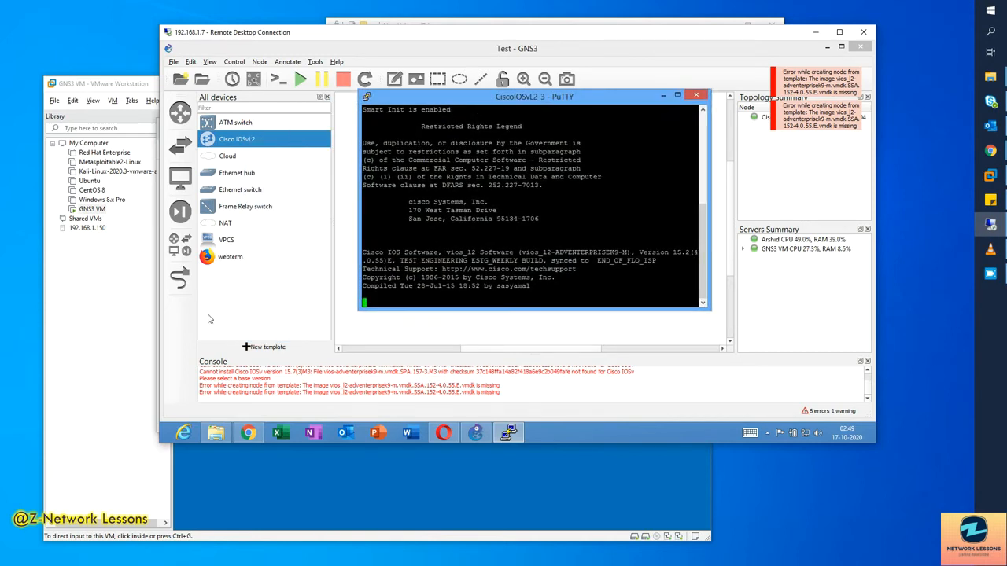
Begin a new template for the Cisco IOSv router appliance from the GNS3 server, using remote server GNS3 VM.
left_click(270, 350)
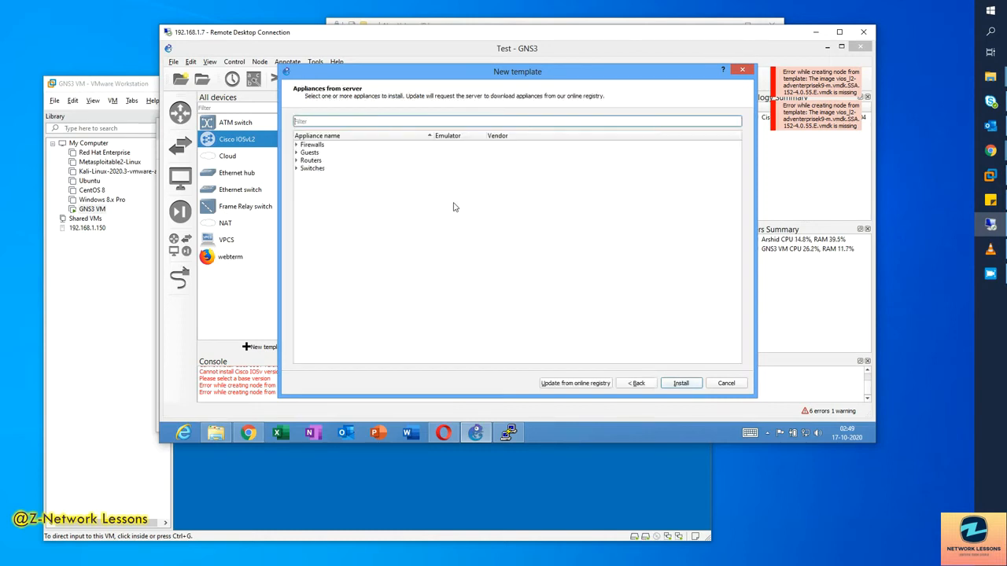
left_click(297, 161)
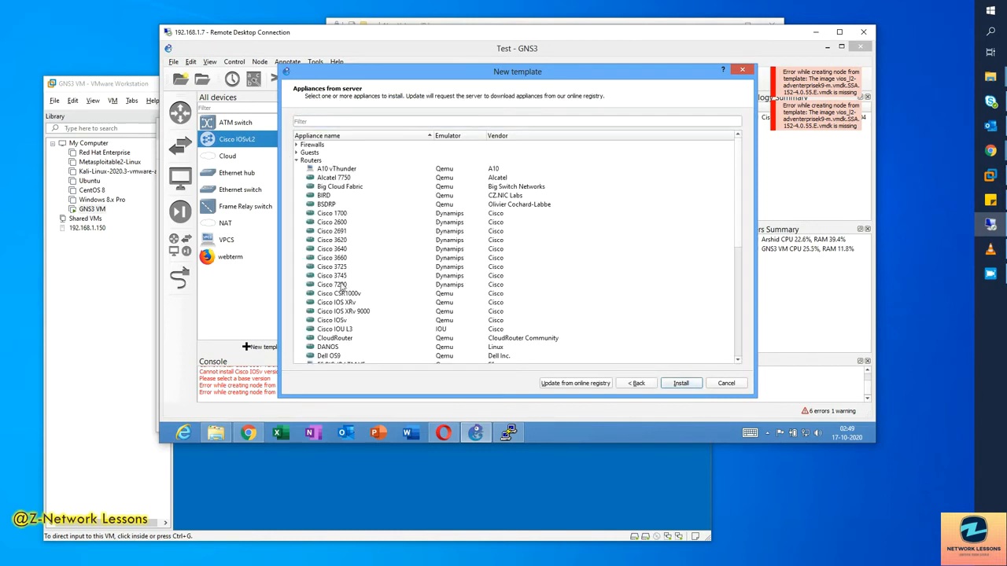
left_click(343, 322)
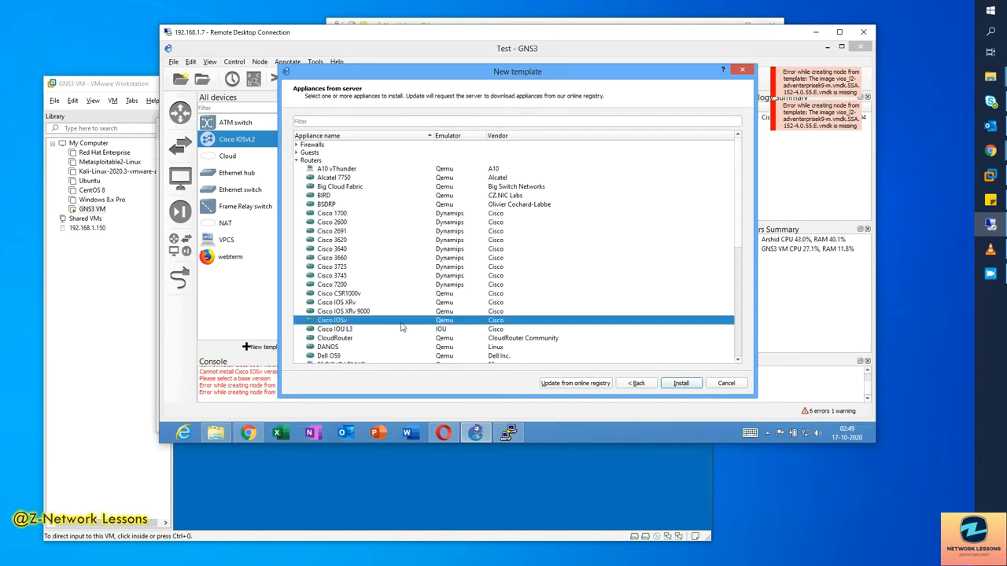
left_click(681, 384)
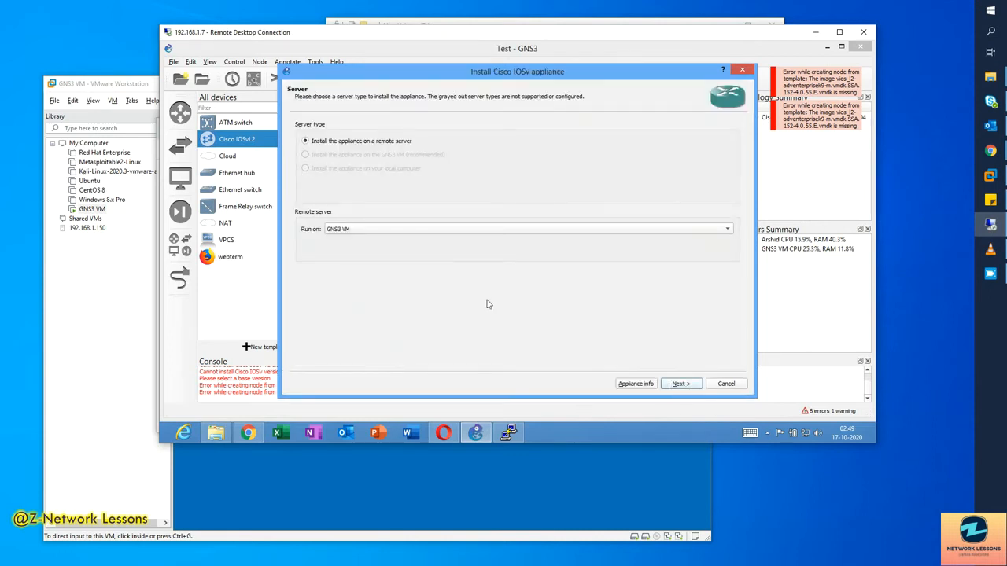
left_click(681, 384)
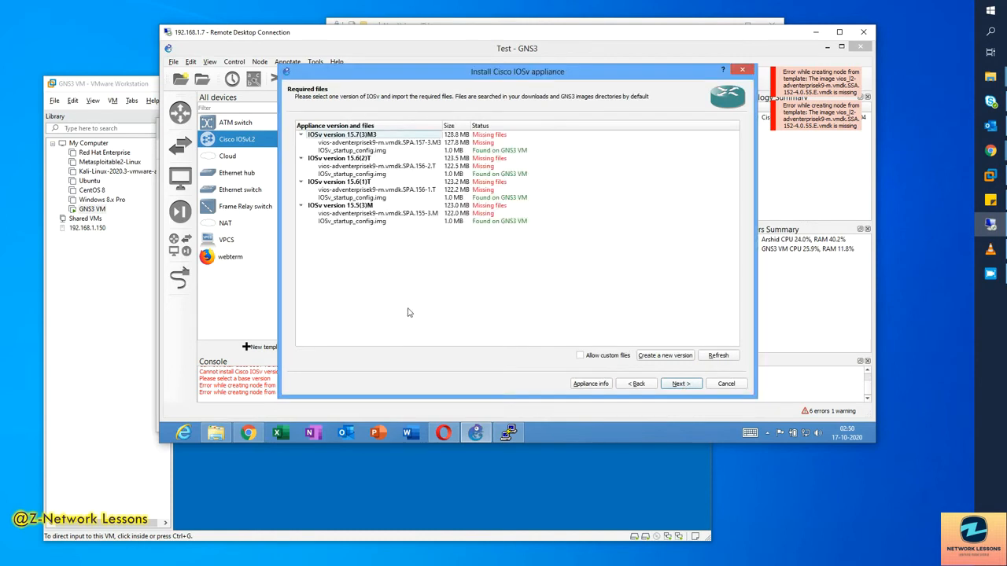
Create a new Cisco IOSv version named 15.7(3)M, checking it against the router image's name in Downloads.
left_click(342, 222)
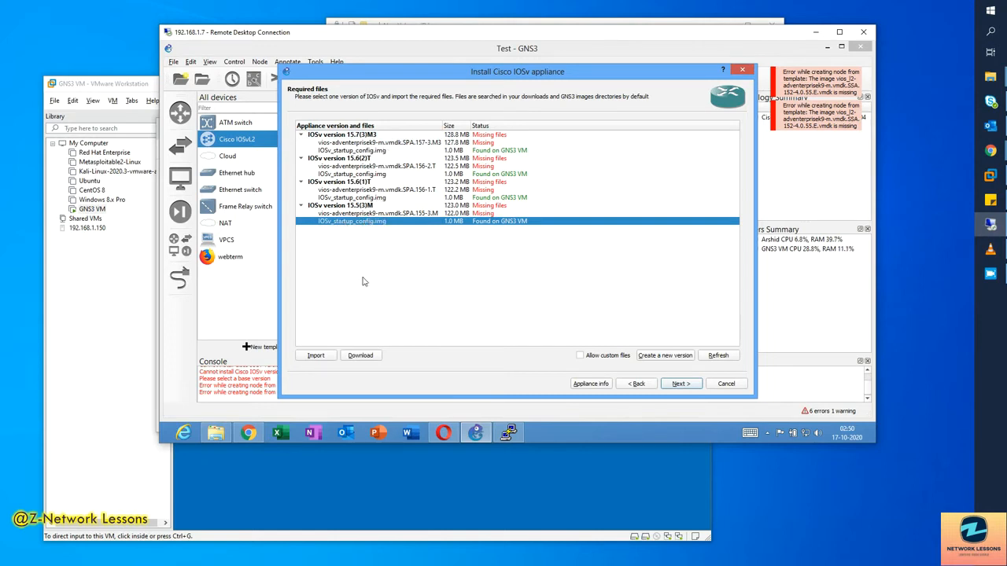
left_click(652, 359)
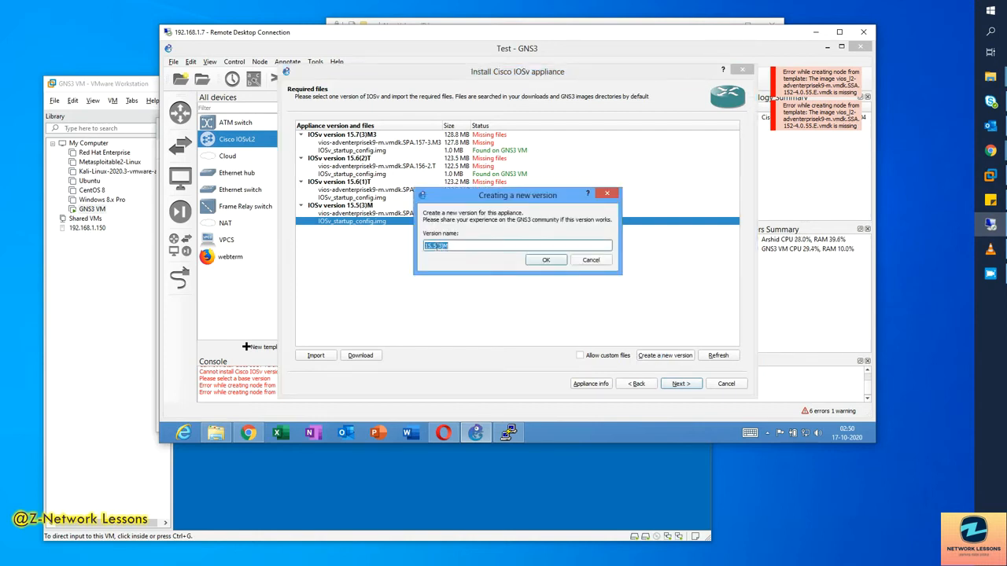
left_click(435, 245)
left_click(216, 433)
left_click(479, 250)
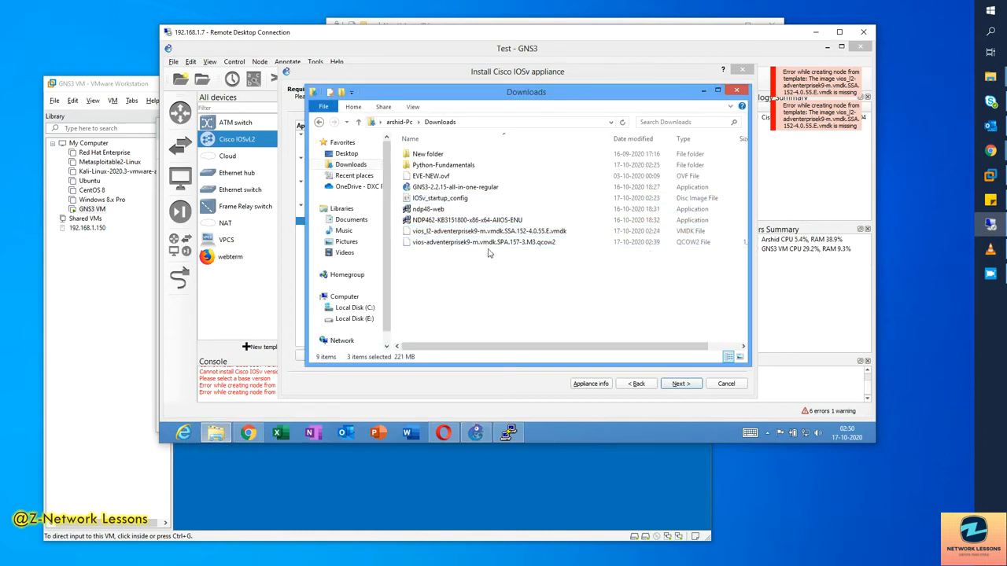
left_click(511, 244)
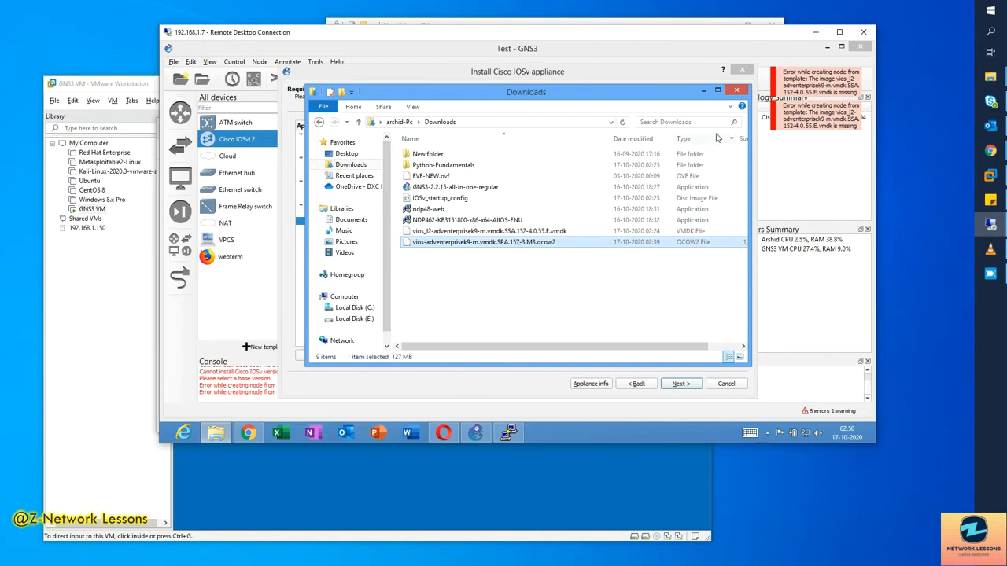
left_click(703, 91)
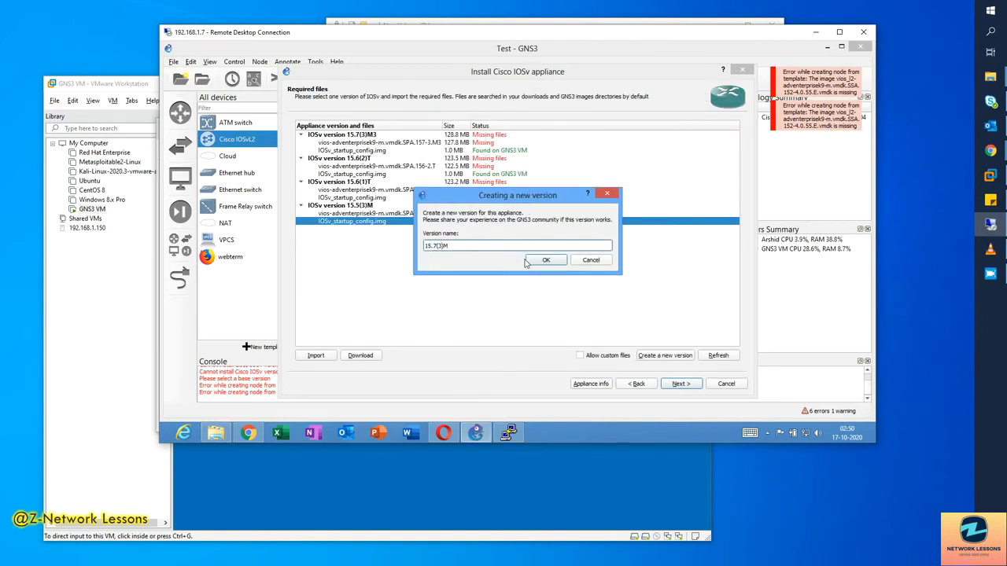
left_click(545, 260)
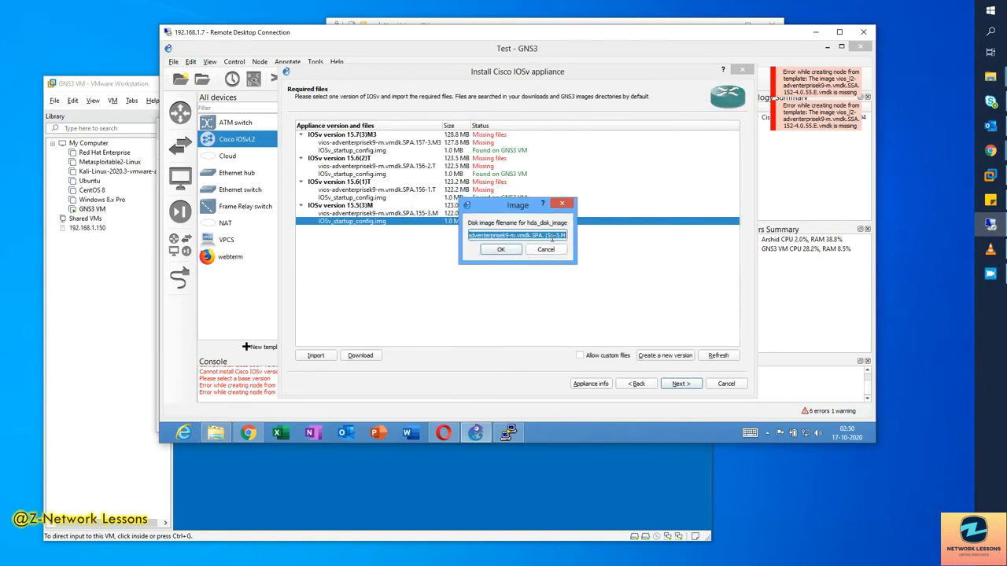
Set the new version's hda disk image filename to match the vios-adventerprisek9-m.vmdk.SPA.157-3.M3 image in Downloads and accept it.
left_click(215, 432)
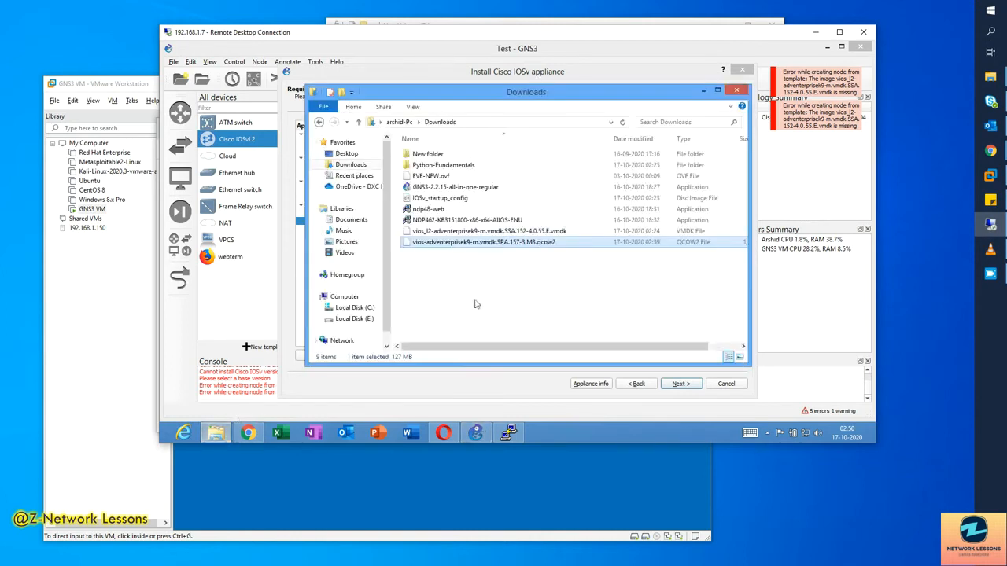
left_click(510, 243)
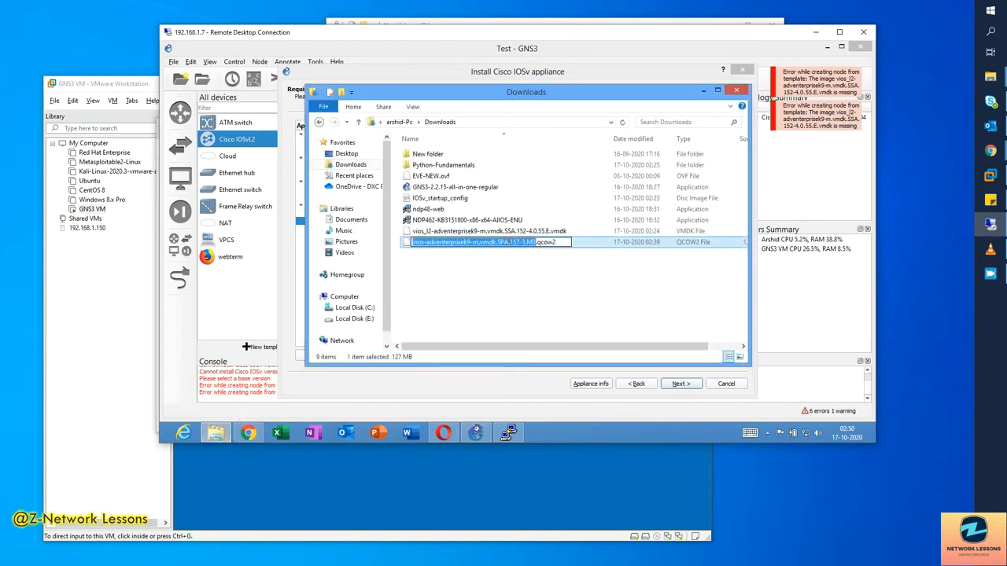
left_click(471, 74)
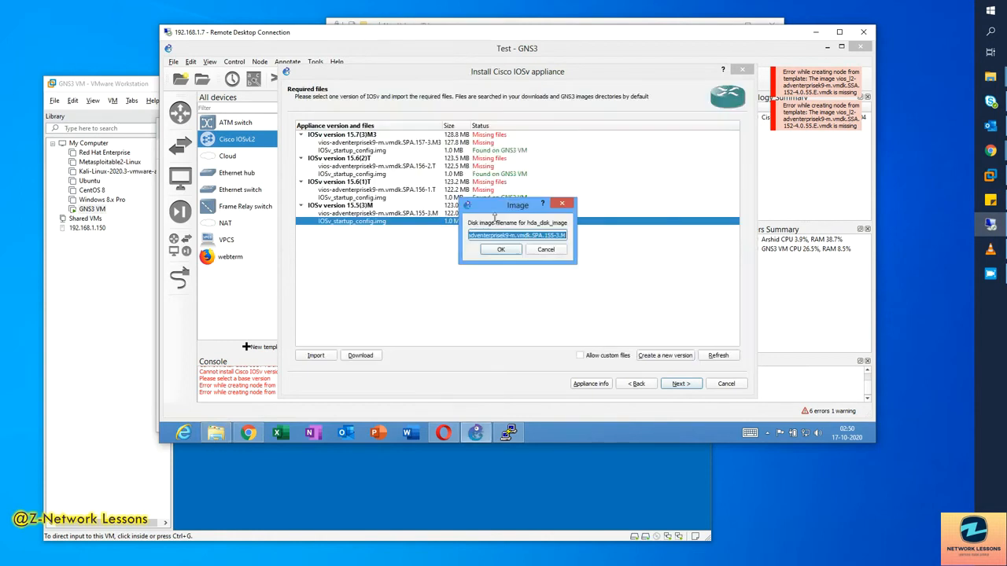
left_click(502, 235)
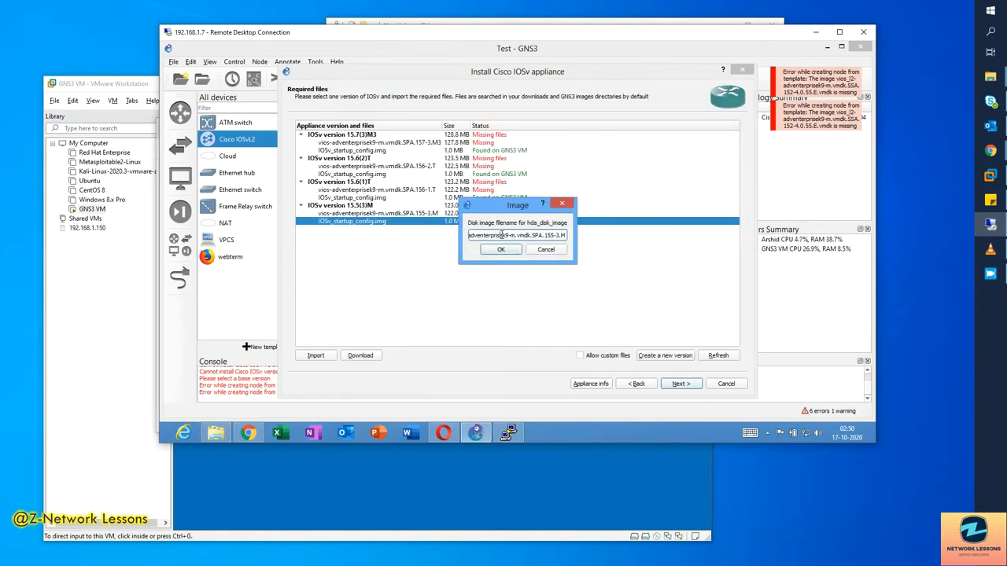
left_click(502, 248)
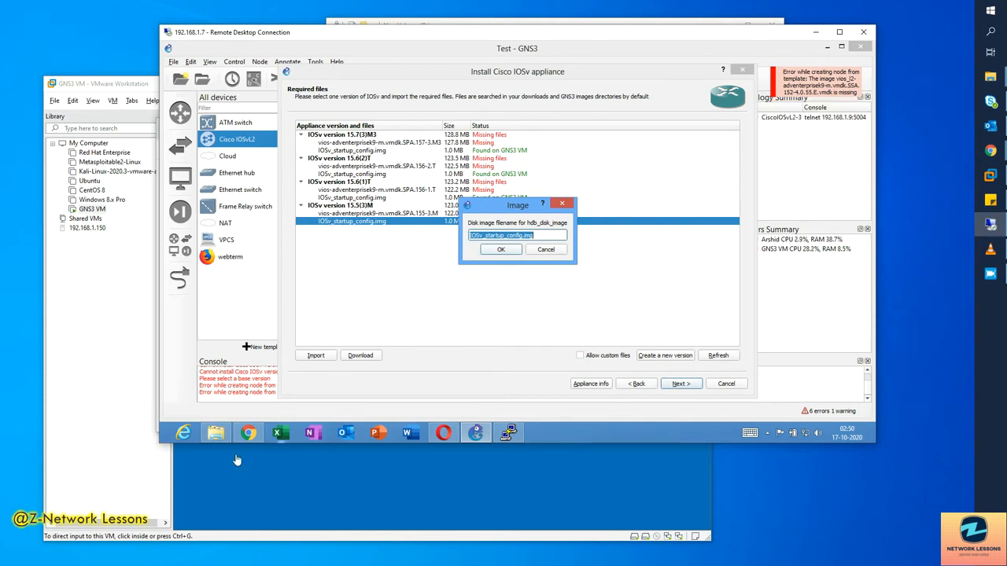
Check the IOSv_startup_config file name in Downloads against the requested hdb disk image filename.
left_click(501, 249)
left_click(428, 200)
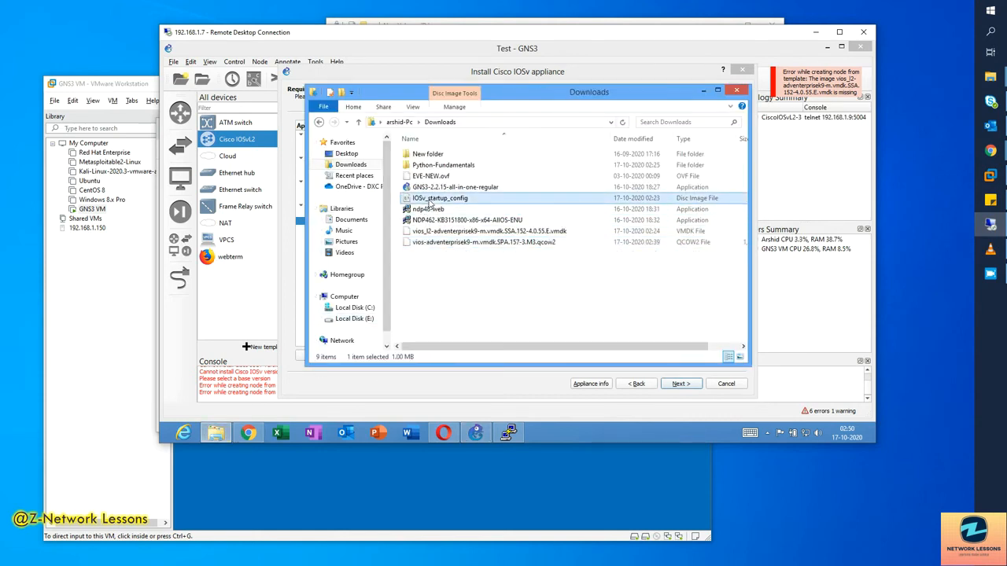
left_click(461, 202)
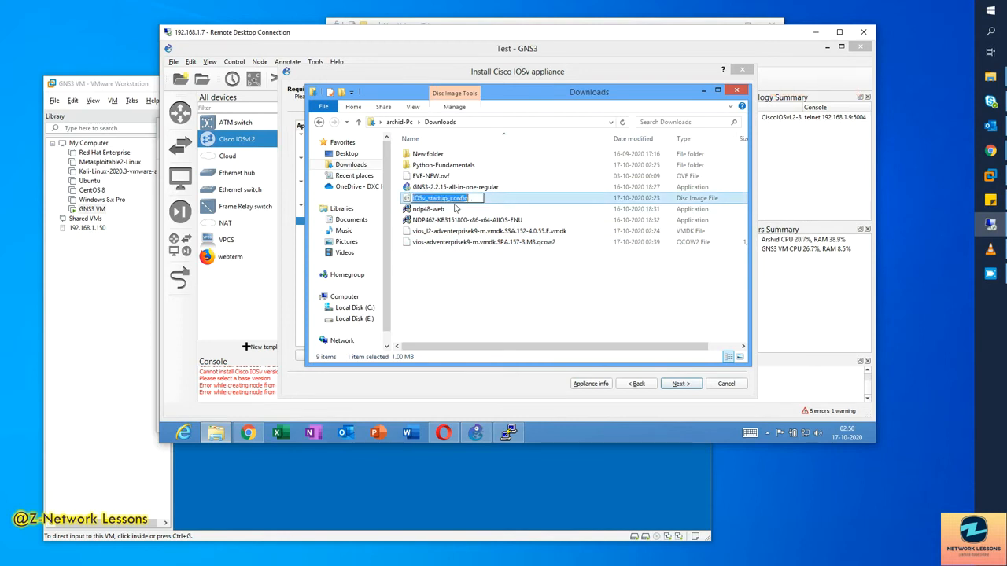
left_click(487, 76)
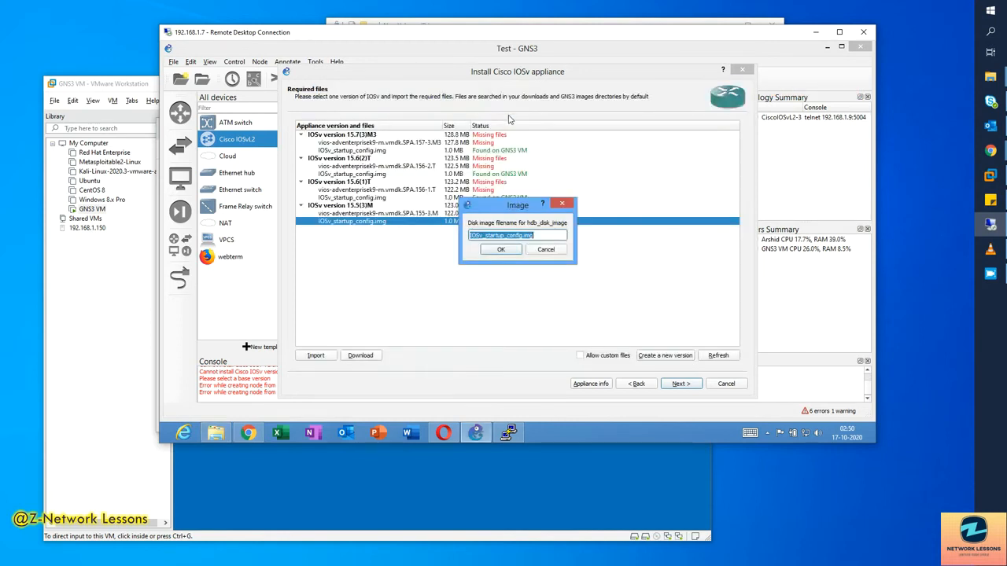
left_click(531, 235)
key("BackSpace")
key("BackSpace")
key("BackSpace")
key("BackSpace")
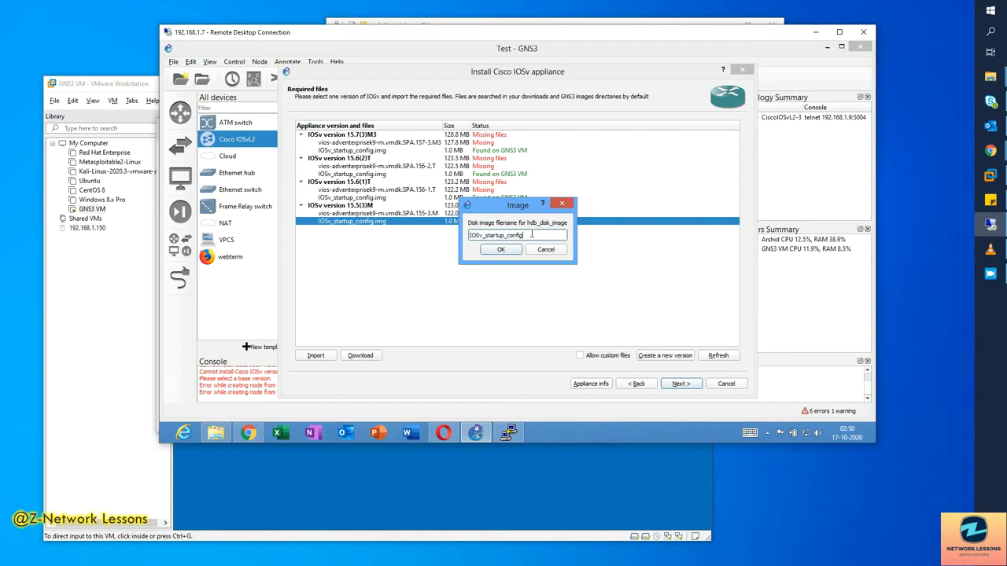
key("ctrl+z")
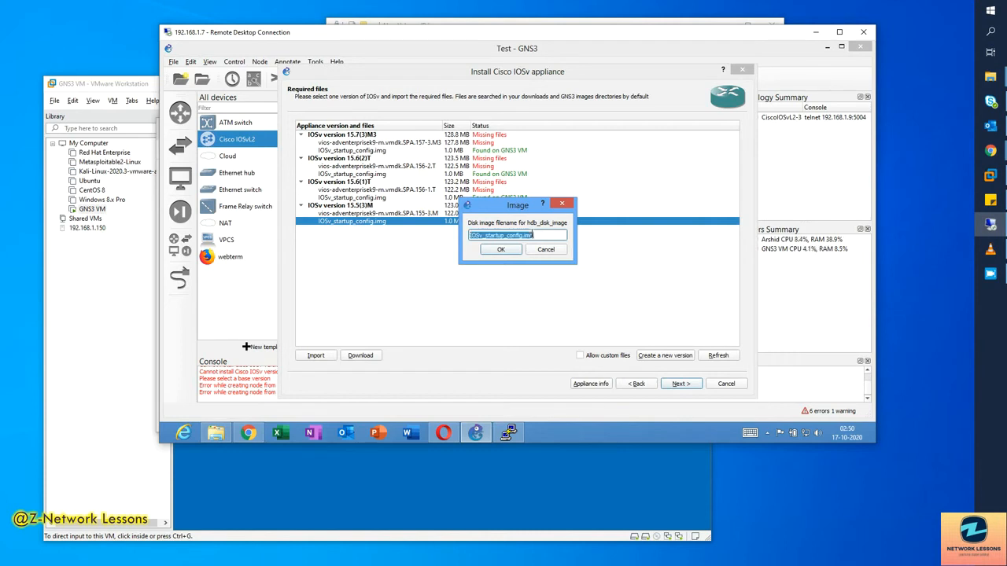
Accept IOSv_startup_config.img as the hdb disk image filename and check the files listed under IOSv version 15.7(3)M.
left_click(501, 250)
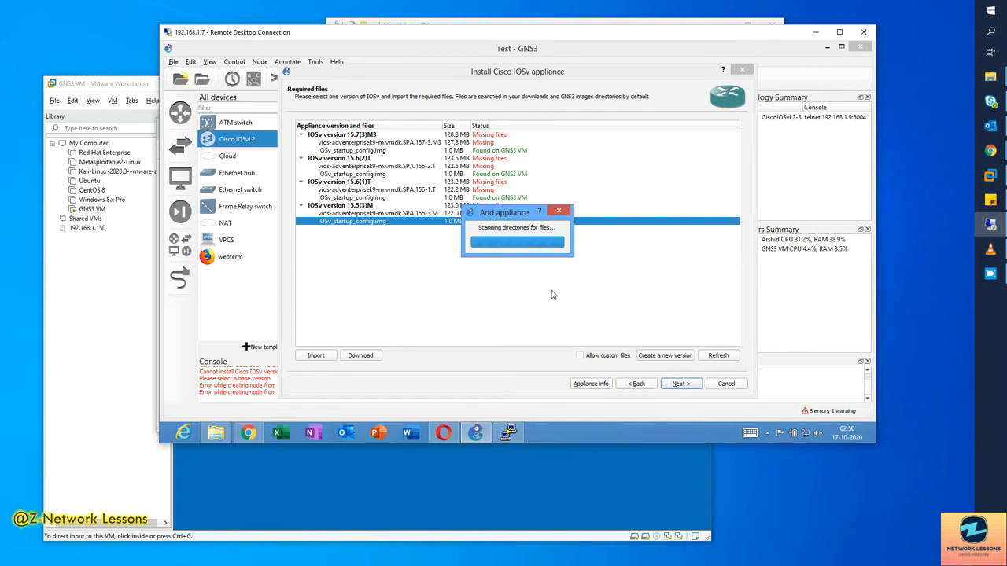
left_click(301, 229)
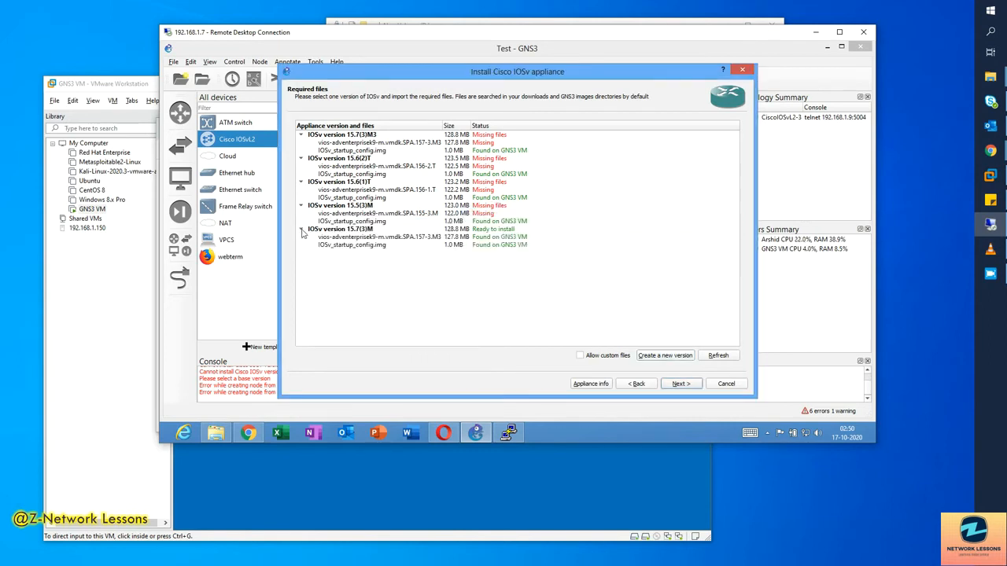
left_click(386, 237)
left_click(386, 245)
Install Cisco IOSv version 15.7(3)M and finish the appliance wizard.
left_click(349, 230)
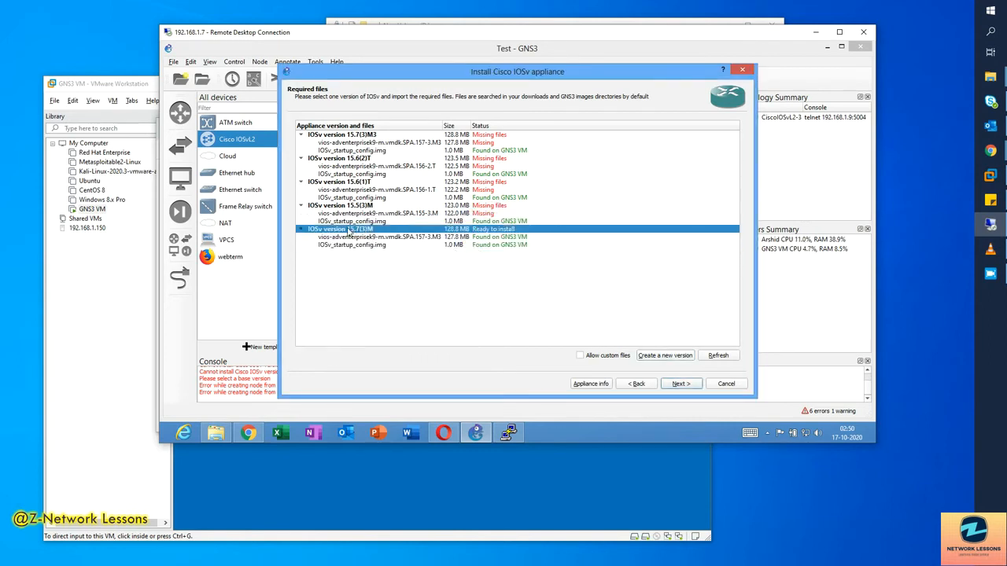
left_click(674, 384)
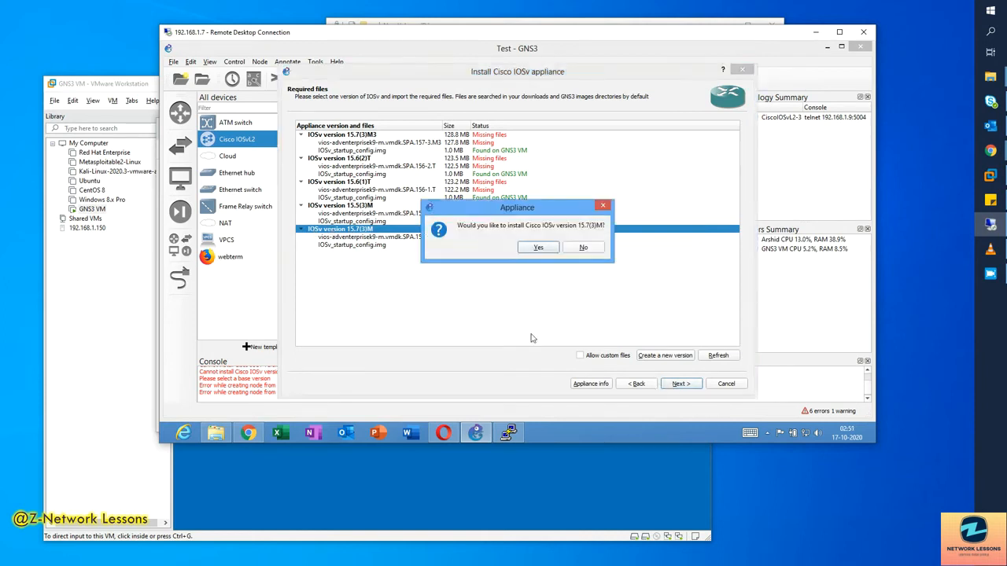
left_click(537, 249)
left_click(677, 385)
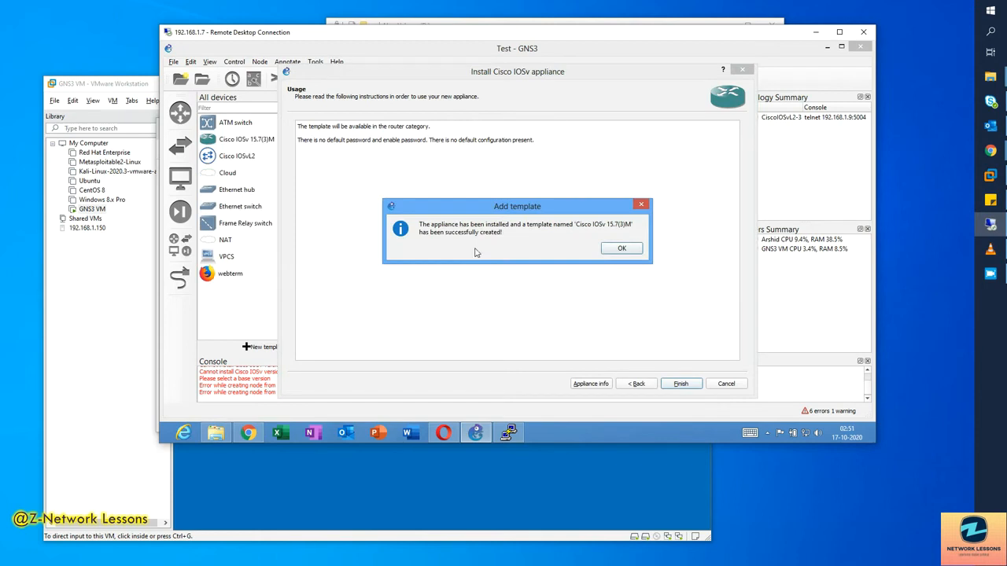
left_click(617, 248)
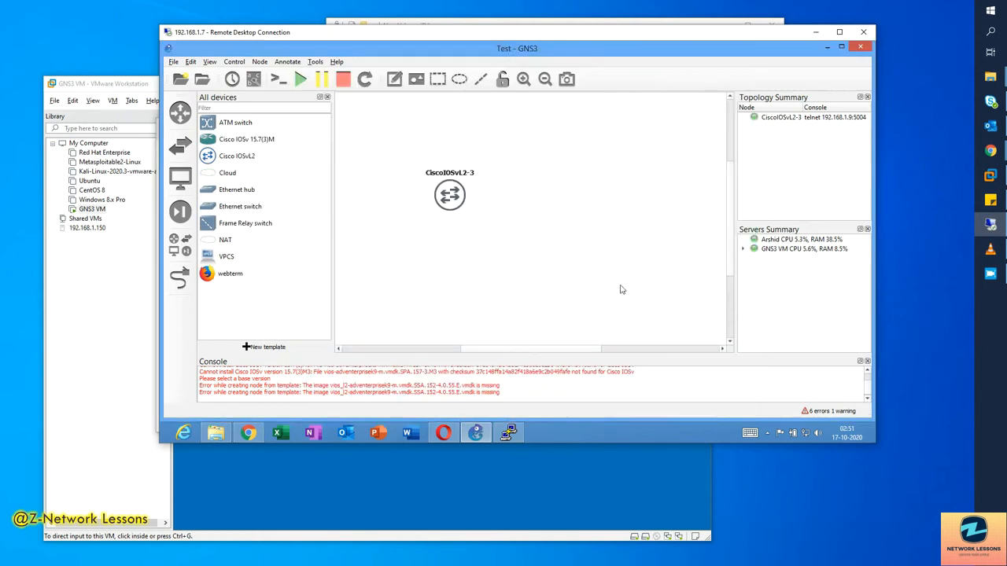
Change the Cisco IOSv 15.7(3)M template's symbol to the router icon from the Affinity-circle-blue set.
left_click(234, 138)
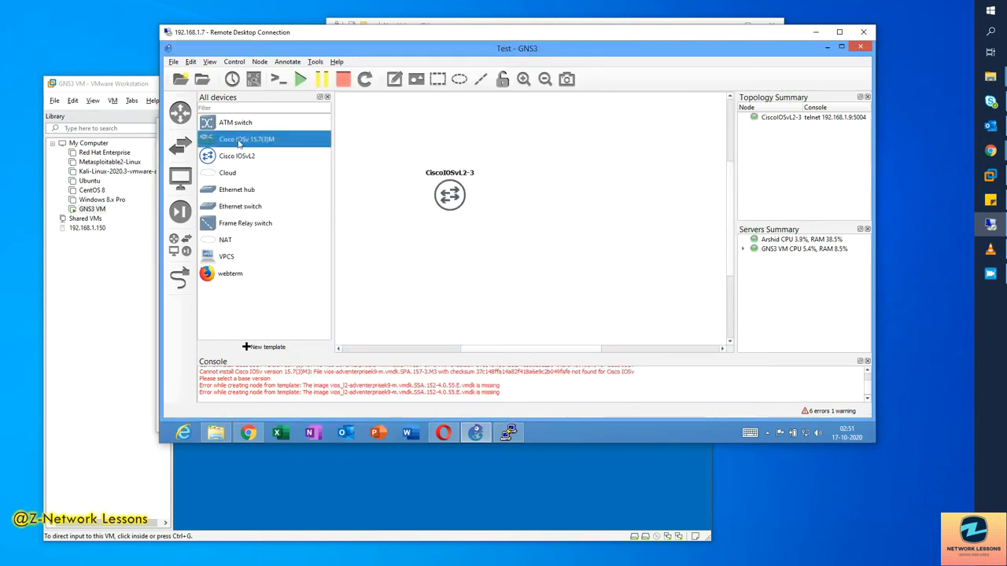
right_click(238, 141)
left_click(261, 158)
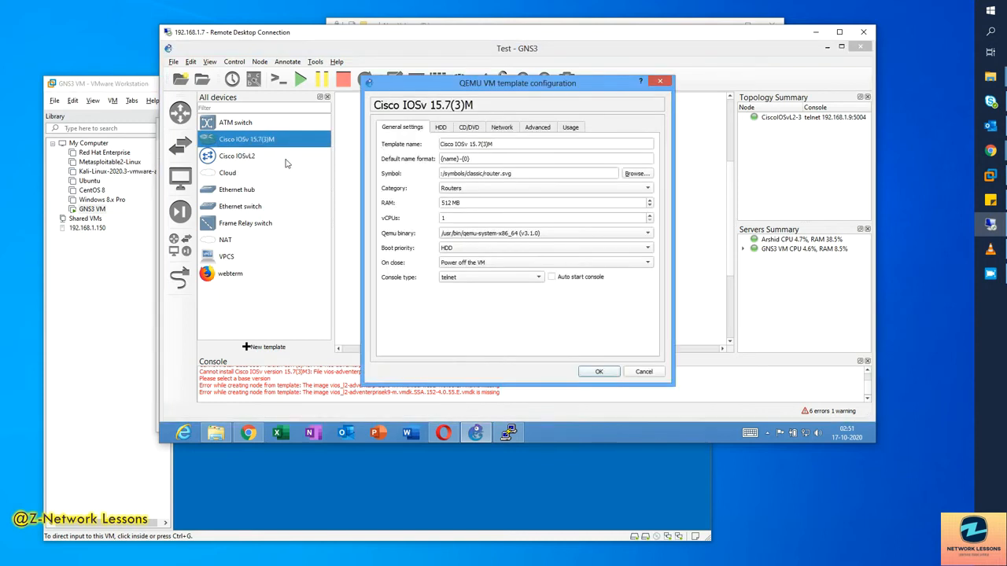
left_click(632, 174)
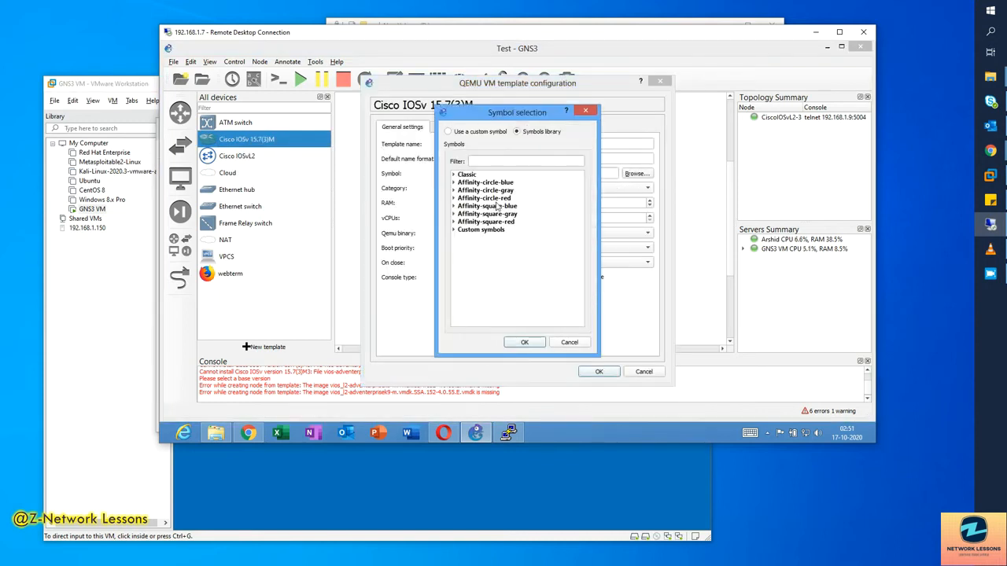
left_click(454, 183)
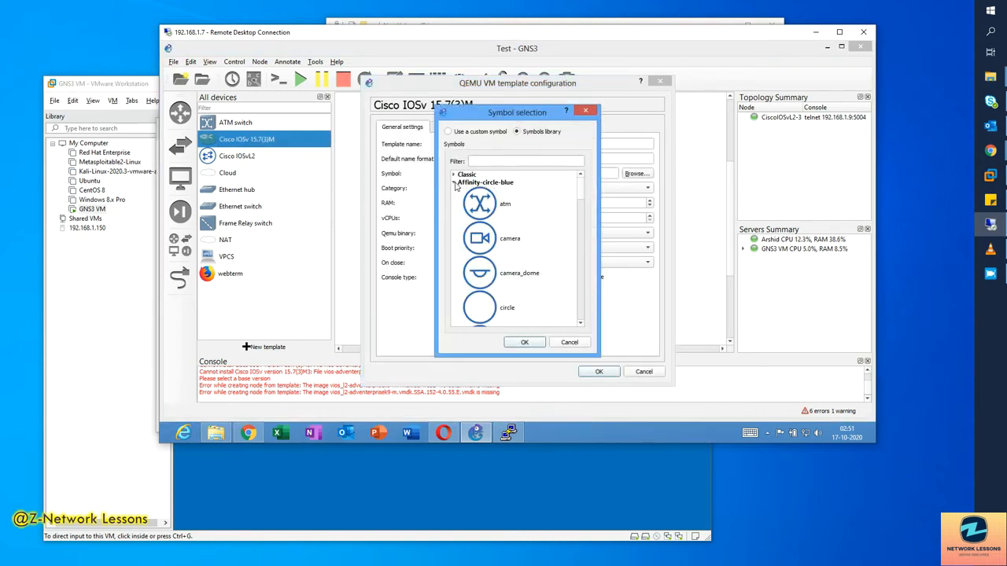
left_click(510, 162)
type("router")
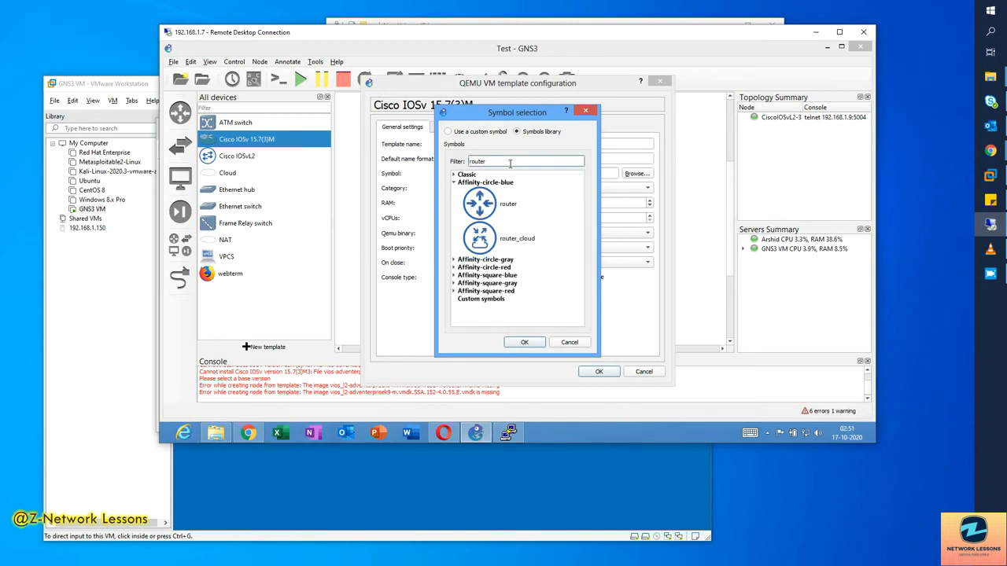
left_click(498, 209)
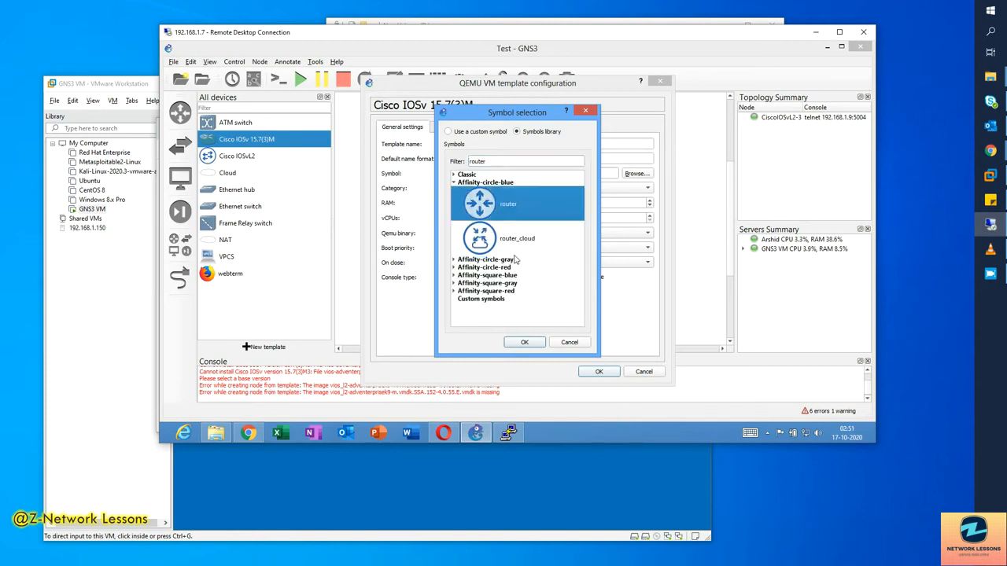
left_click(517, 342)
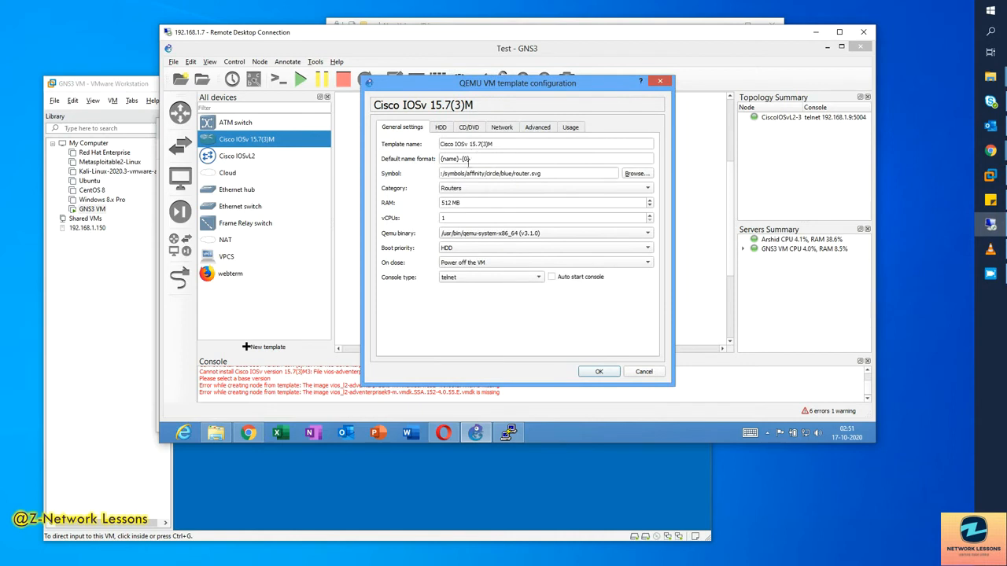
Review the template's hard disk, CD/DVD, network and advanced settings, and save the template configuration.
left_click(441, 128)
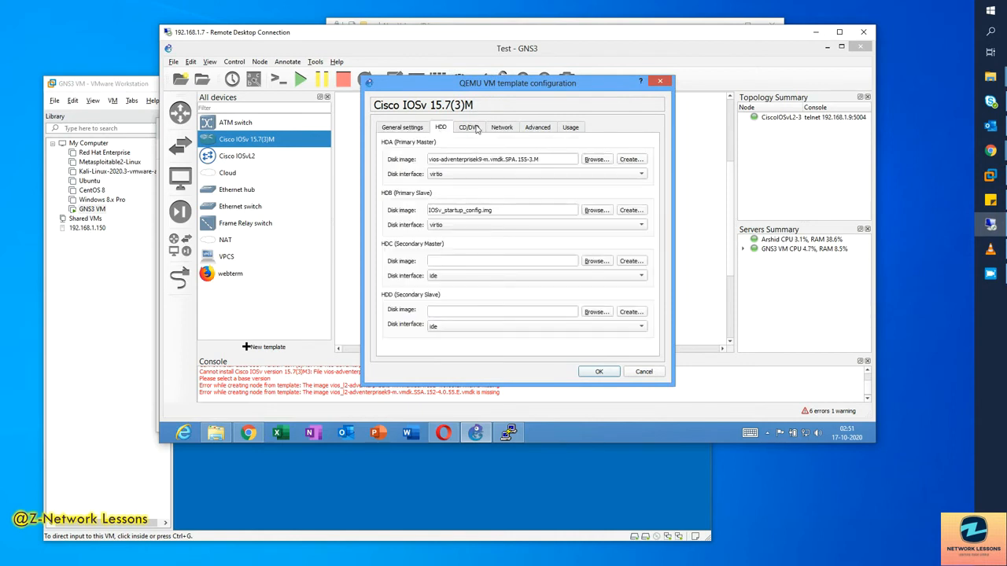
left_click(474, 129)
left_click(500, 128)
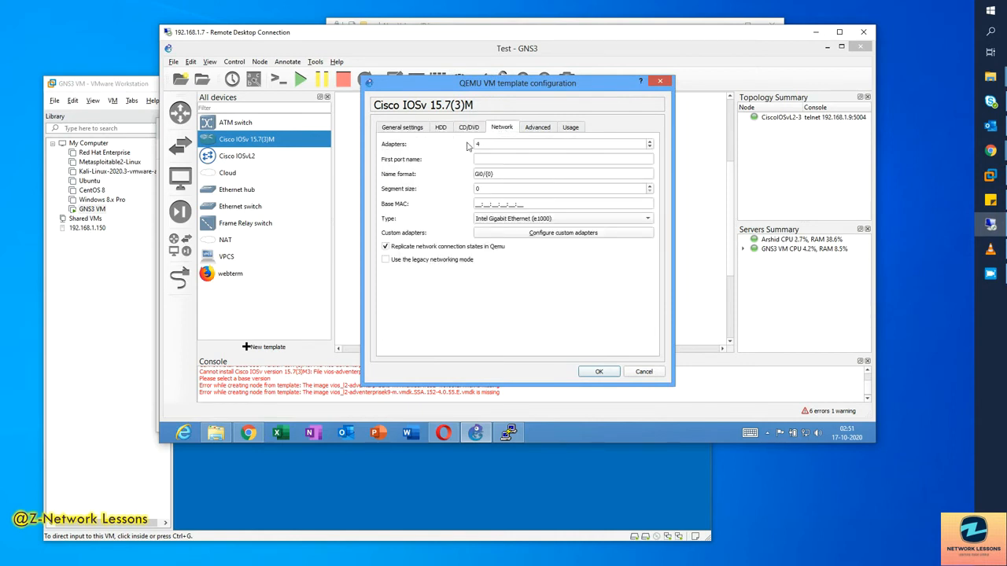
left_click(538, 128)
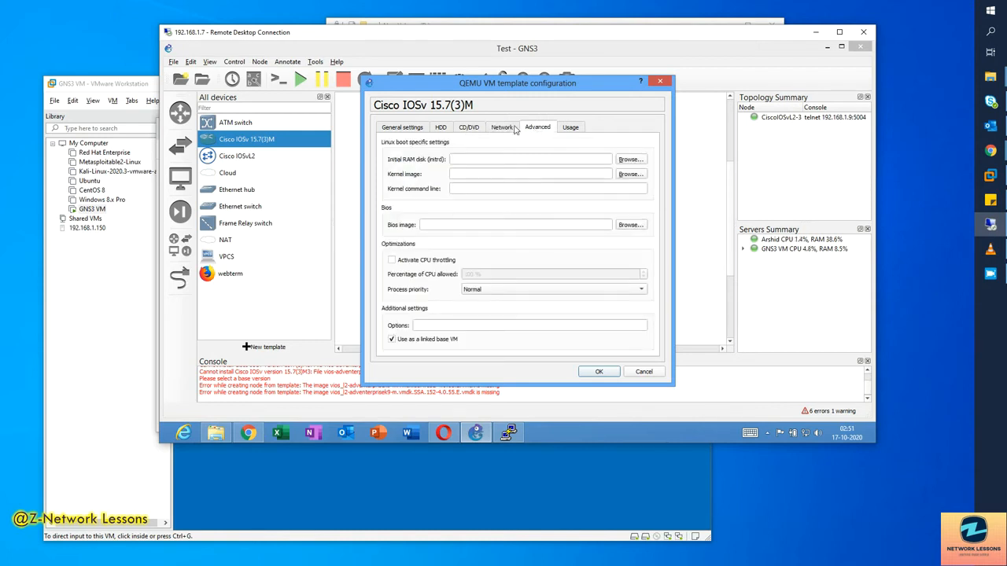
left_click(507, 128)
left_click(598, 372)
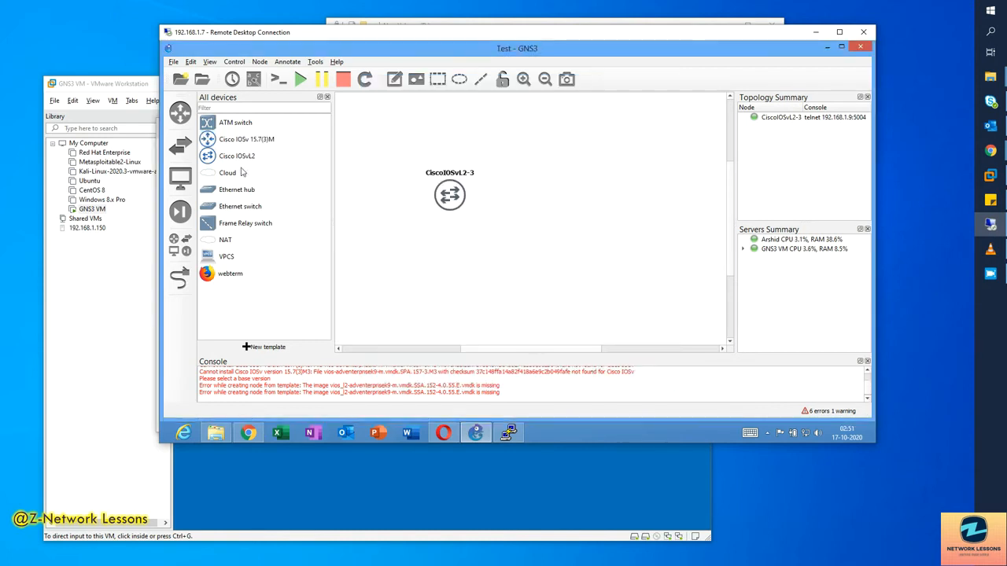
Add two Cisco IOSv 15.7(3)M routers to the workspace and arrange them on either side of the Cisco IOSvL2 switch.
left_click_drag(232, 143, 606, 192)
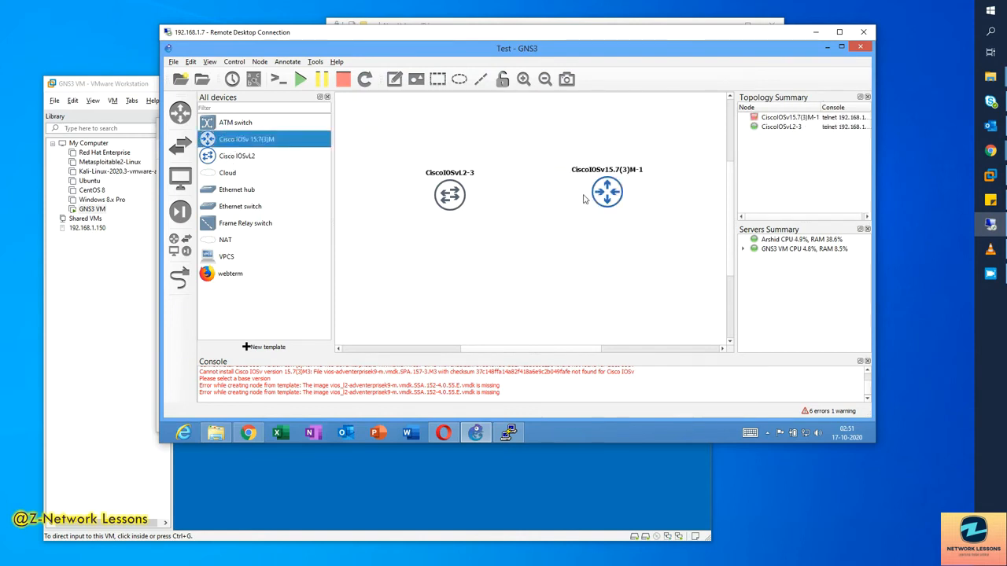
left_click_drag(232, 141, 518, 230)
left_click_drag(615, 200, 635, 220)
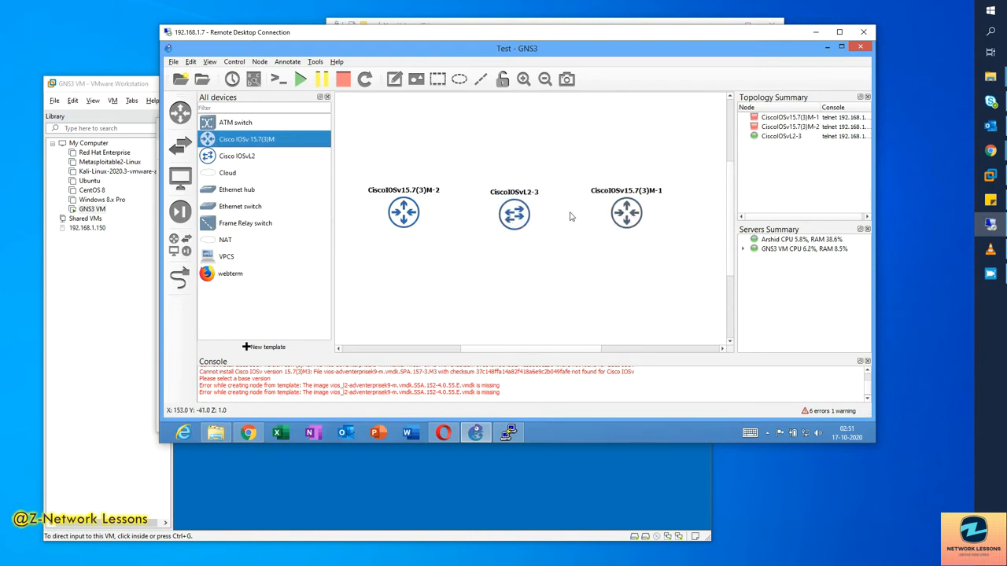
Align the CiscoIOSvL2-3 switch level with the routers and link CiscoIOSv15.7(3)M-2 to the switch's Gi0/0 port.
left_click_drag(513, 218, 509, 217)
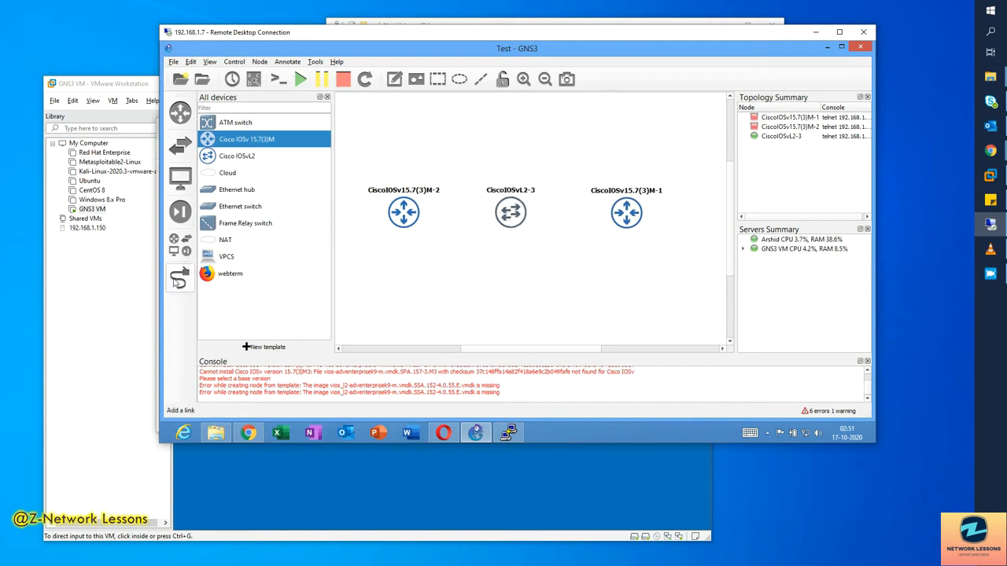
left_click(178, 278)
left_click(416, 216)
left_click(433, 222)
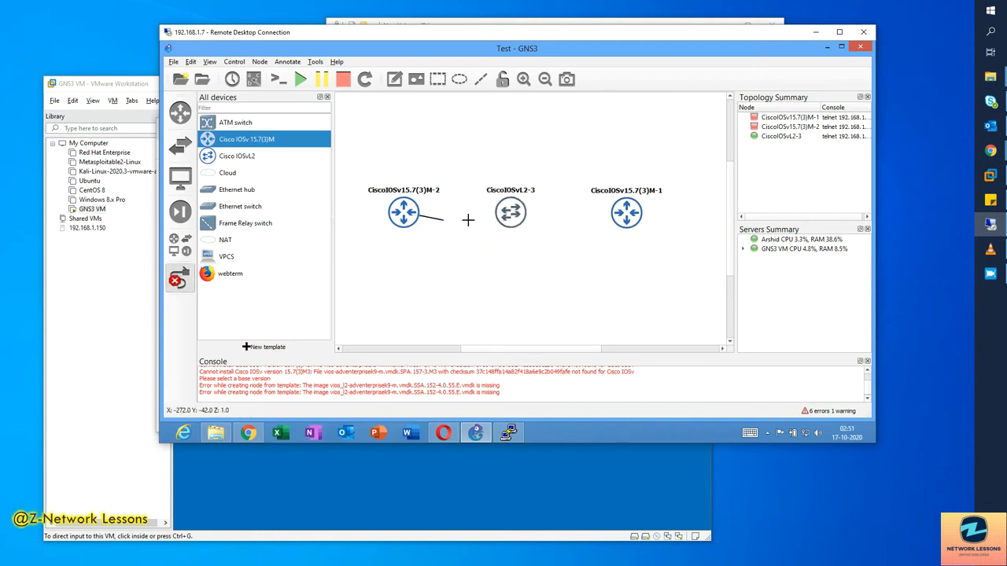
left_click(508, 223)
left_click(529, 224)
Link the switch's Gi0/1 port to Gi0/0 on CiscoIOSv15.7(3)M-1 and stop adding links.
left_click(521, 214)
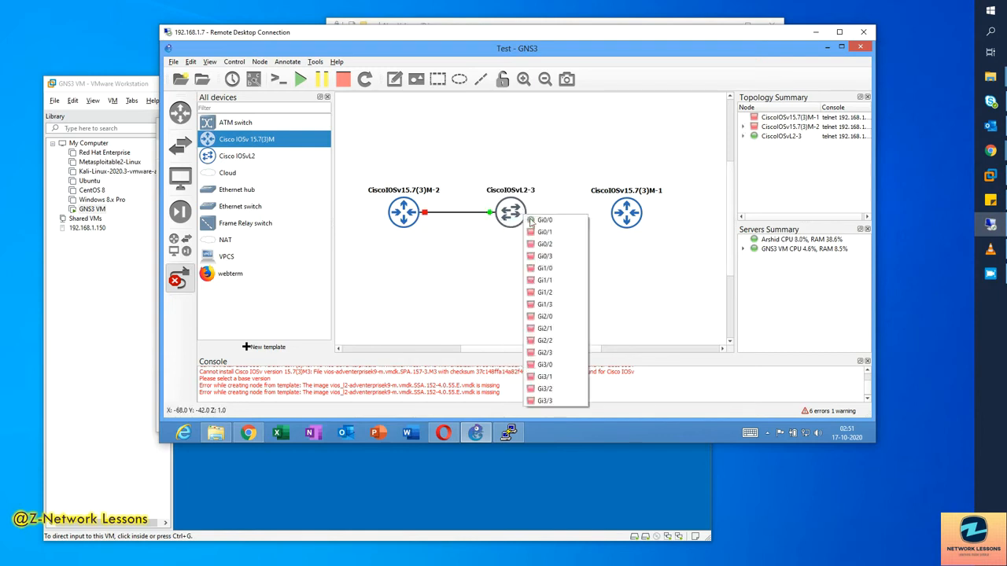
left_click(543, 232)
left_click(623, 211)
left_click(641, 219)
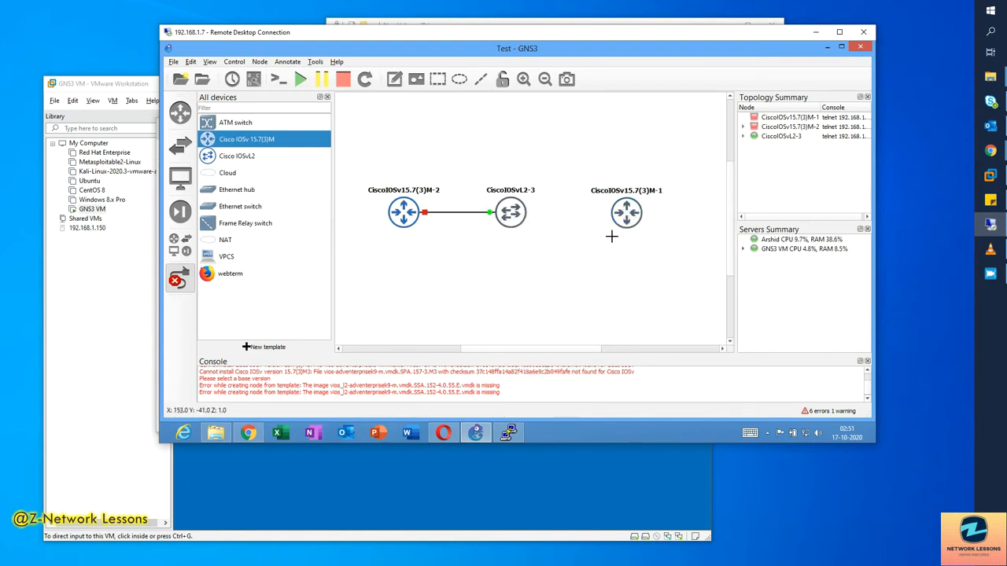
left_click(180, 278)
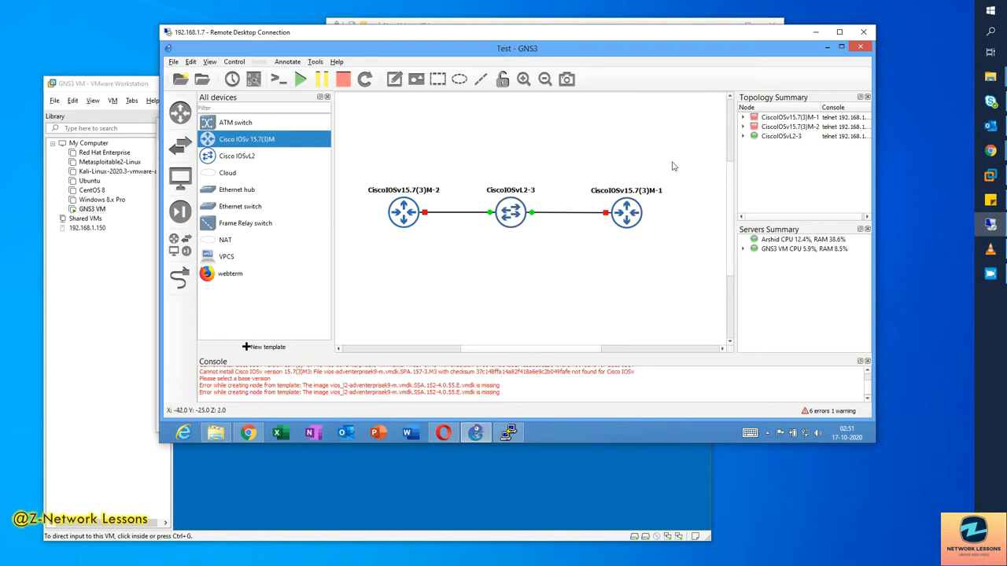
Select all the devices in the topology and start them together.
left_click_drag(672, 161, 367, 266)
right_click(400, 217)
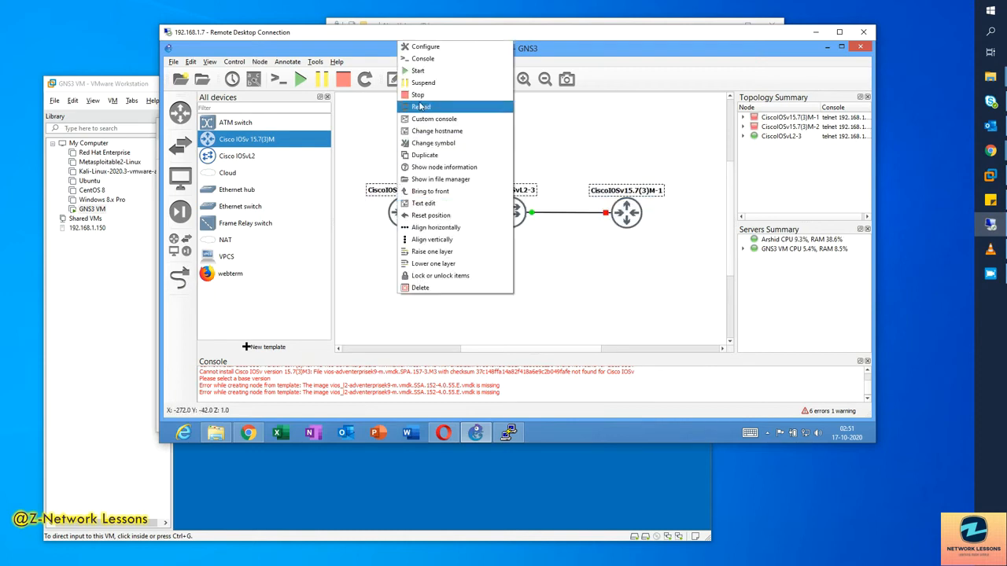
left_click(419, 73)
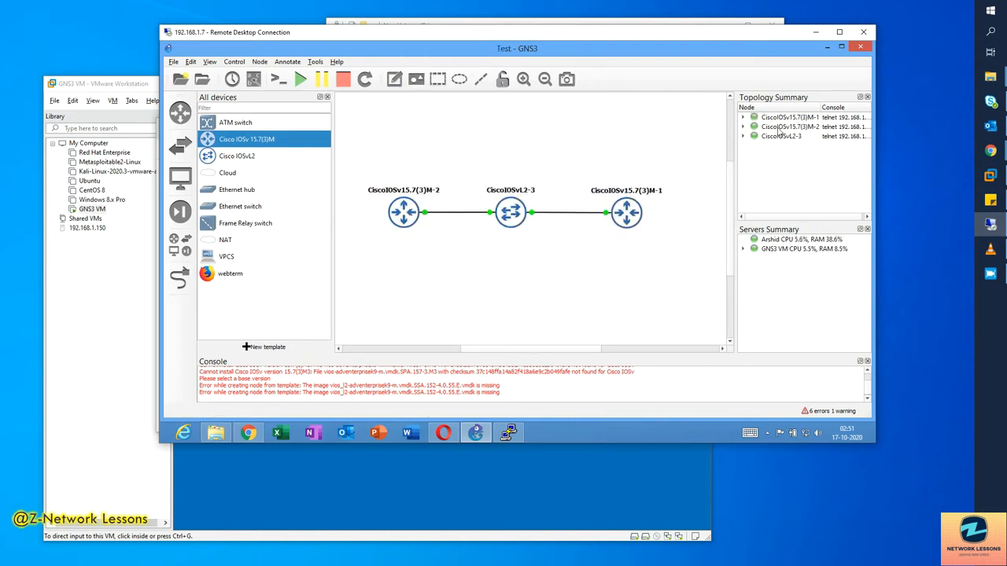
Check the link details of CiscoIOSv15.7(3)M-1 and the GNS3 VM's CPU and RAM usage in the summaries.
left_click(743, 118)
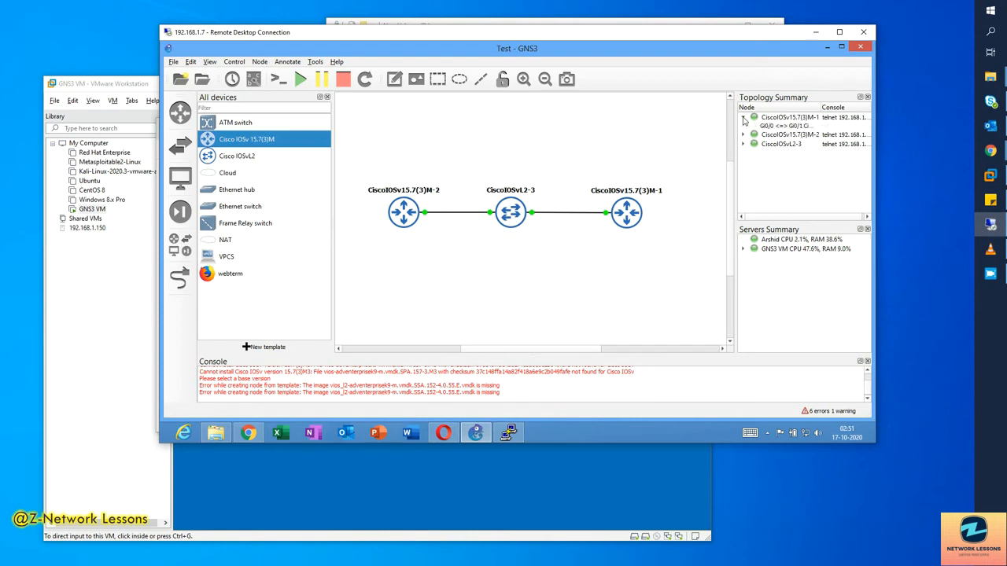
left_click(744, 119)
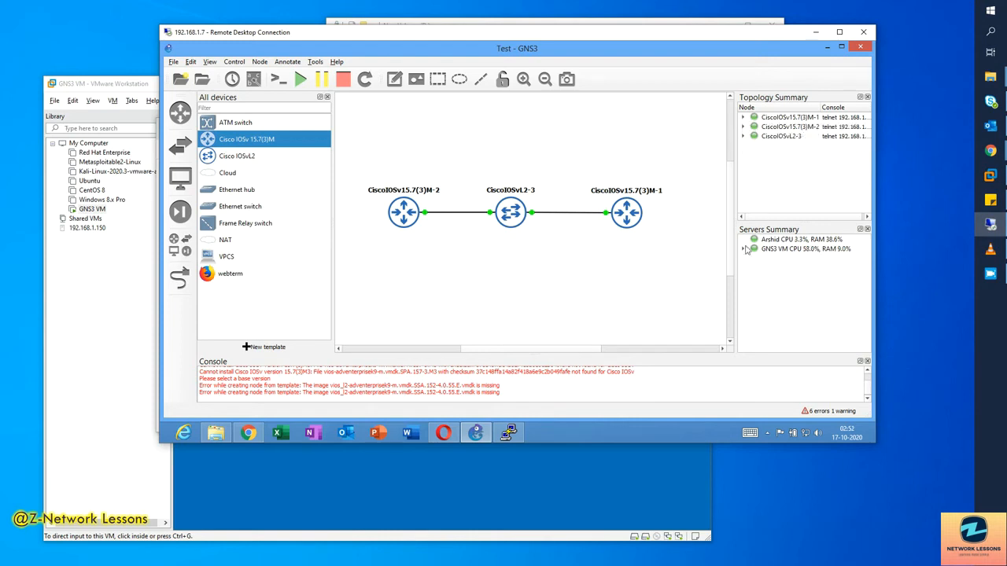
left_click(789, 252)
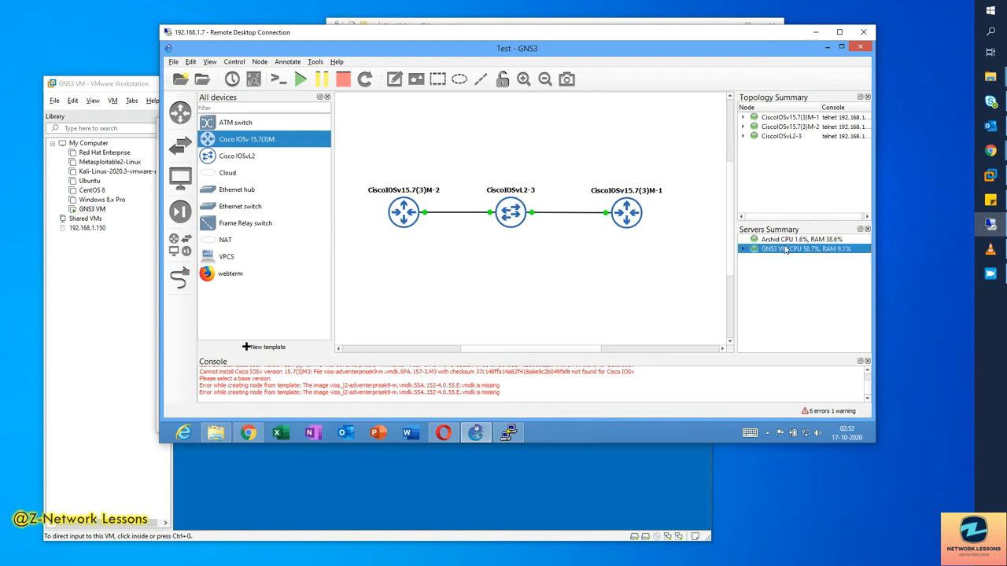
Bring up the CiscoIOSvL2-3 console, wake its command prompt and enter privileged EXEC mode.
left_click(519, 435)
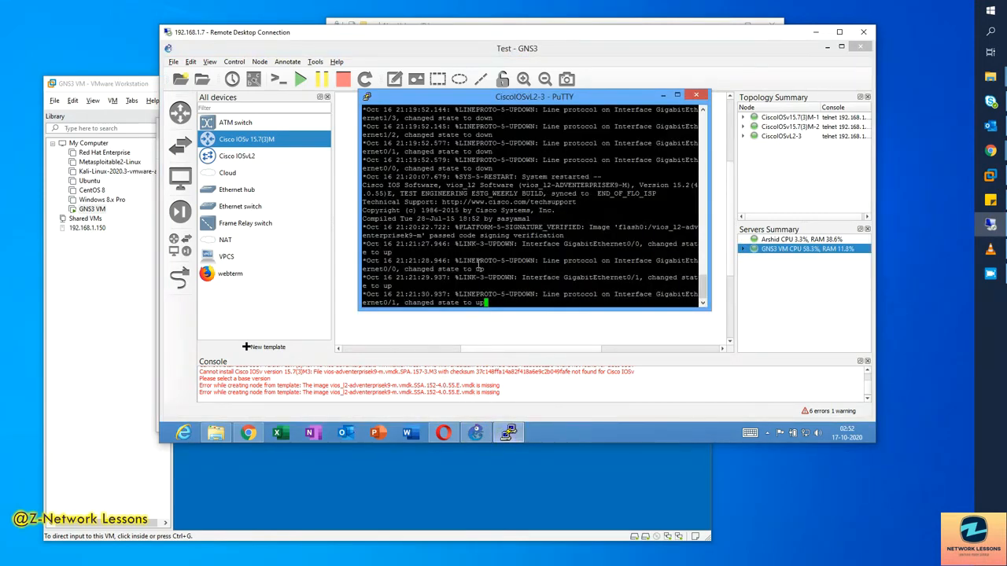
key("Return")
key("Return")
key("Return")
key("Return")
key("Return")
key("Return")
key("Return")
key("Return")
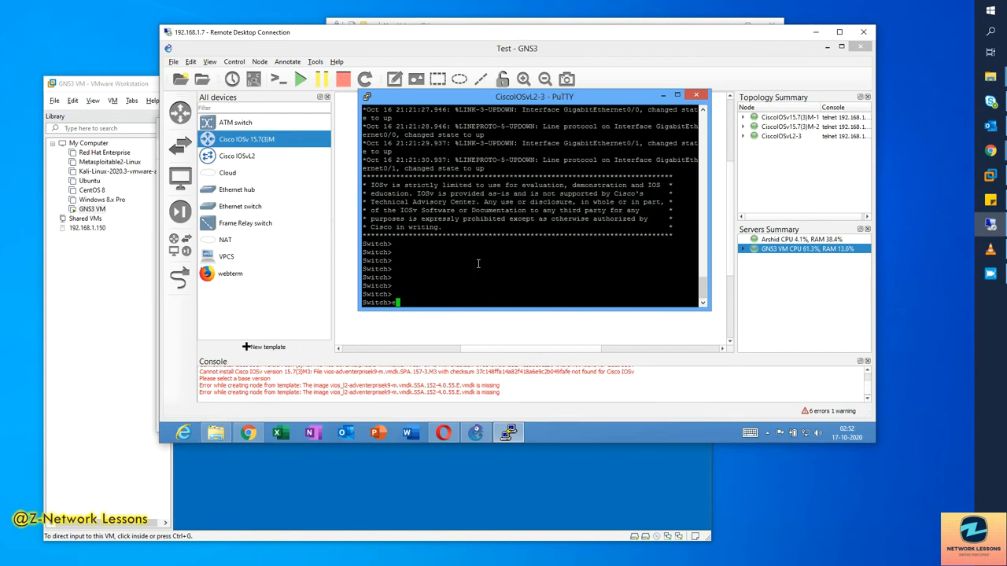
type("en")
key("Return")
key("Return")
key("Return")
key("Return")
Run "sh ver" on the switch and review the IOS software version in the output.
type("sh ")
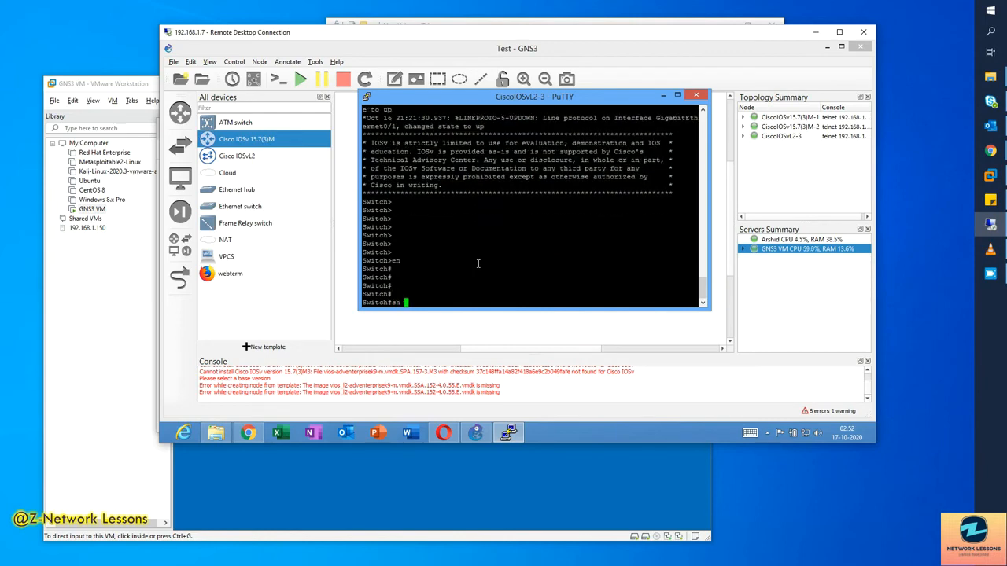
type("ver")
key("Return")
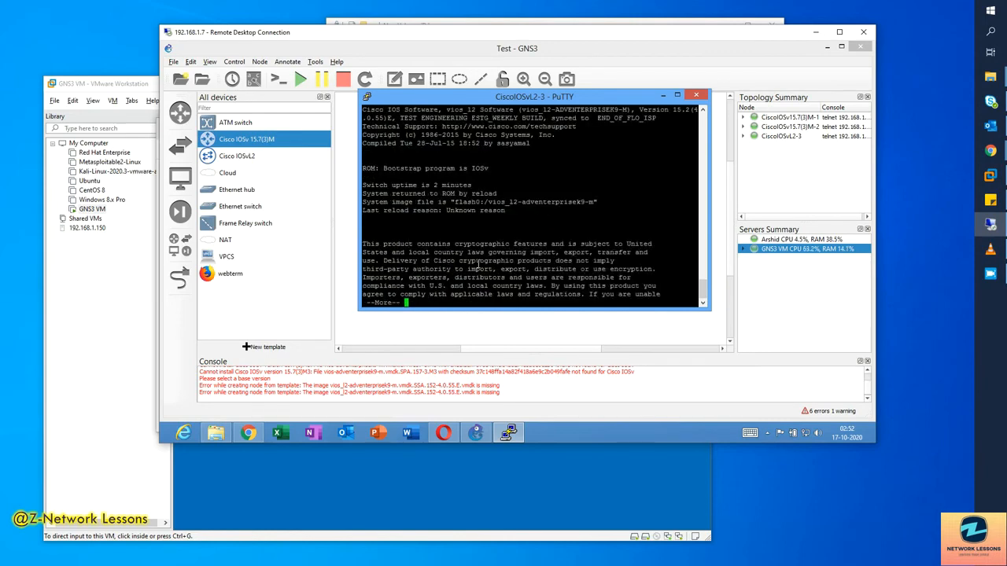
key("space")
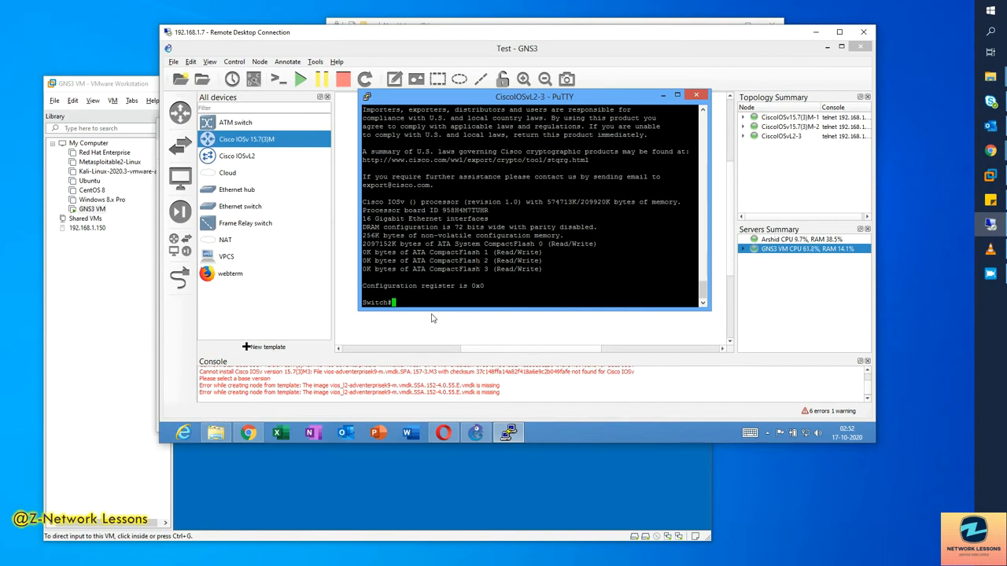
scroll(483, 268, "up", 8)
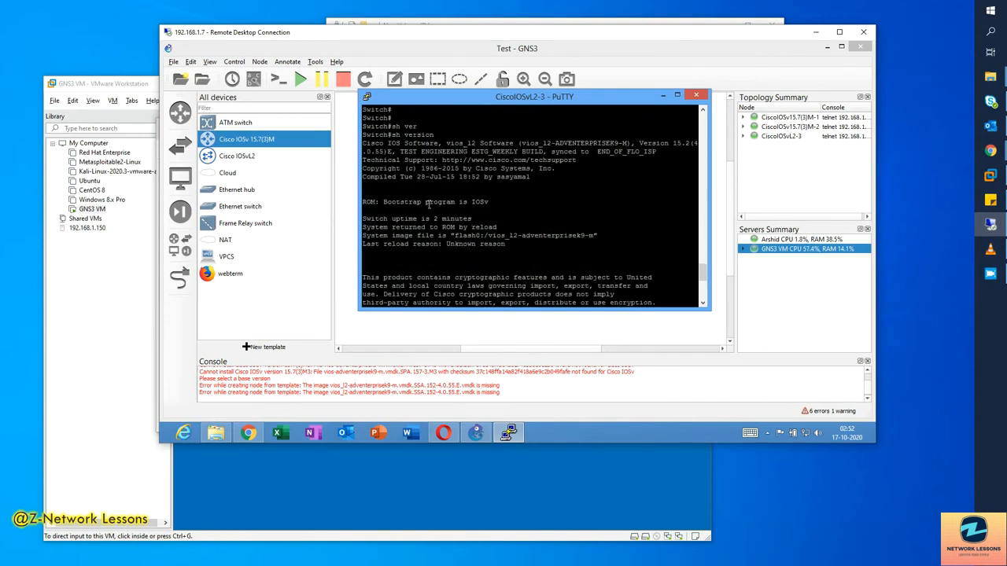
left_click_drag(427, 202, 520, 209)
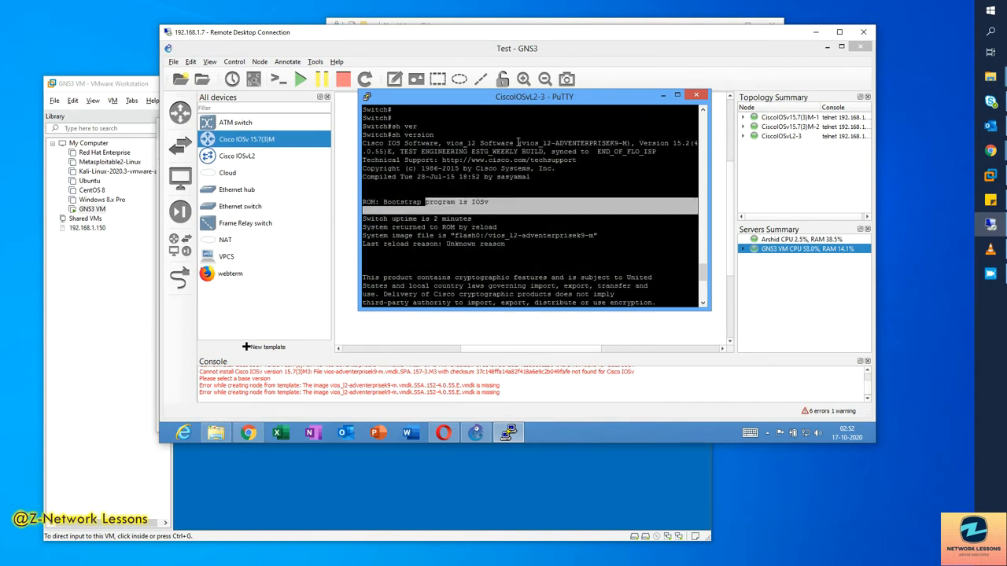
left_click_drag(638, 143, 698, 142)
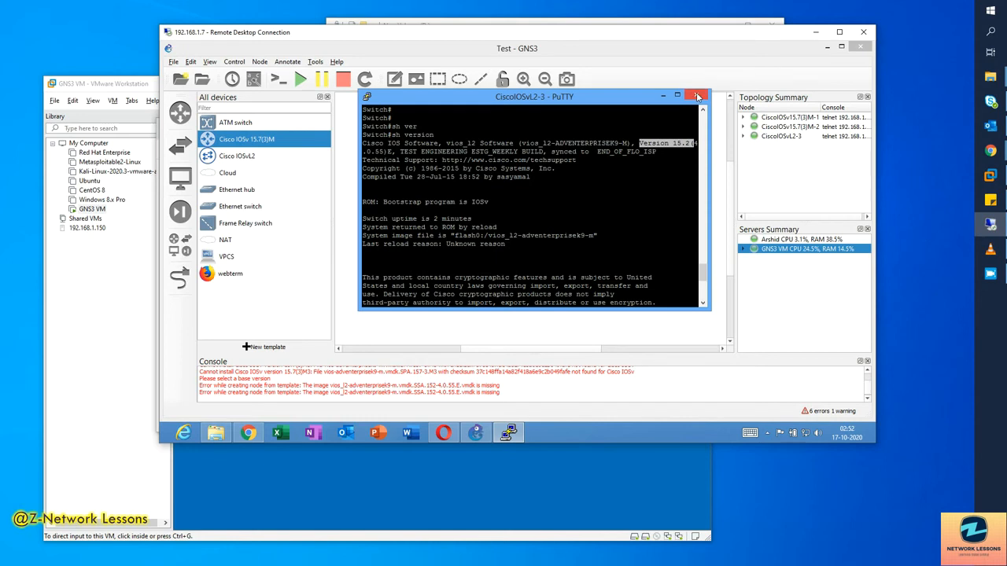
left_click(531, 232)
scroll(536, 260, "down", 2)
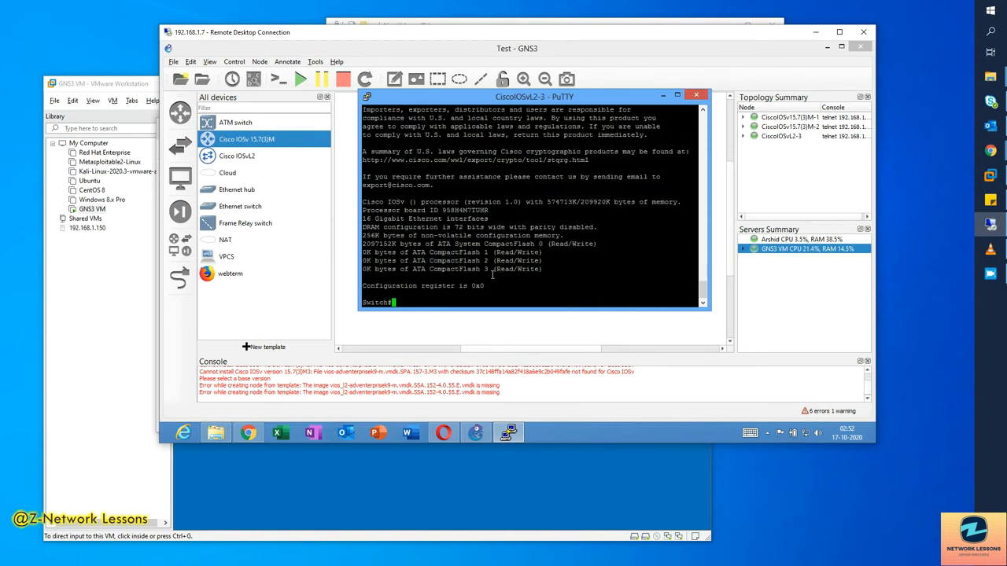
Display the status of all switch interfaces with "sh interfaces status".
type("sh inter")
key("Tab")
type("statu")
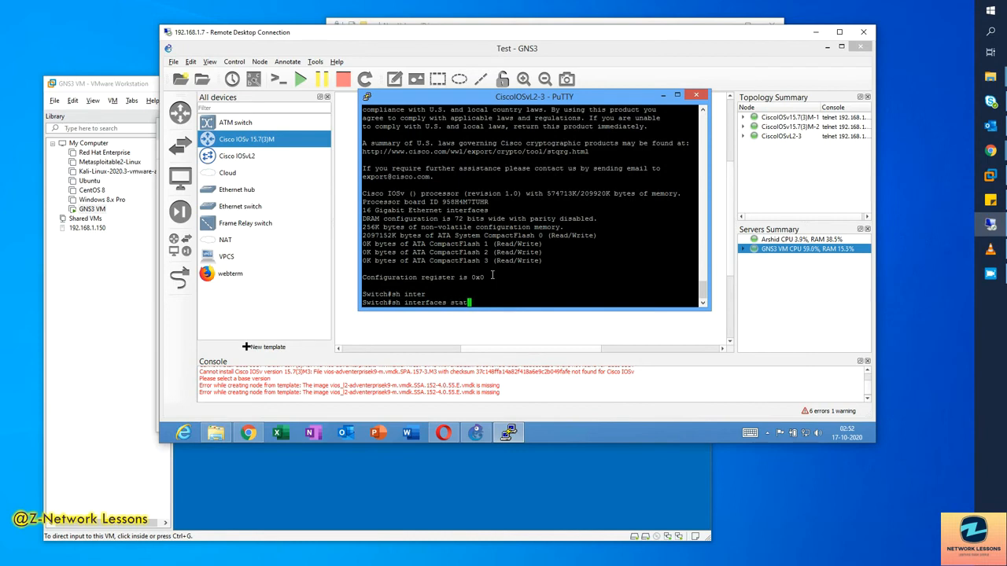
key("Tab")
key("Return")
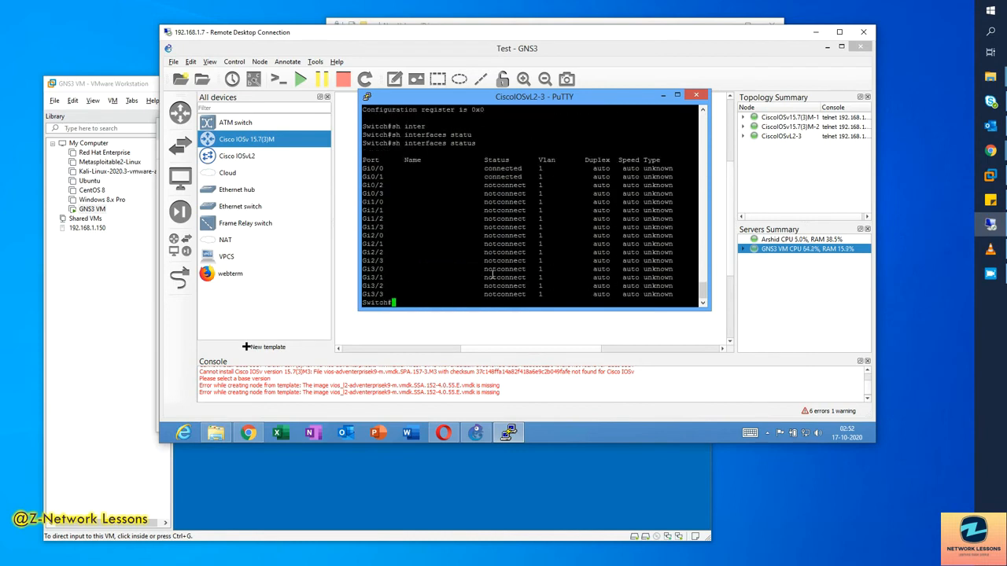
Display the switch's VLANs with "sh vlan brief" and close the switch console.
type("sh vla")
key("Tab")
type("bri")
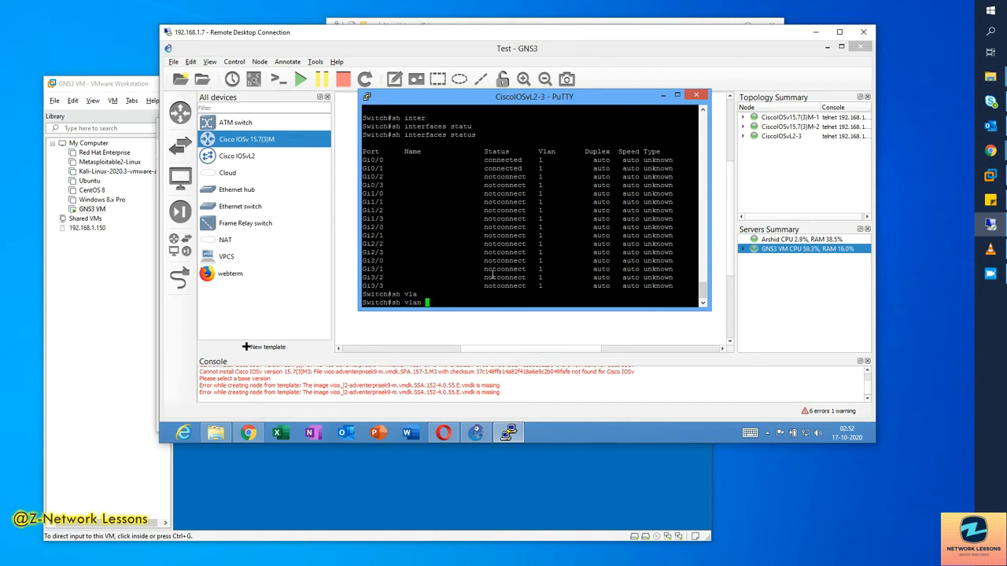
key("Tab")
key("Return")
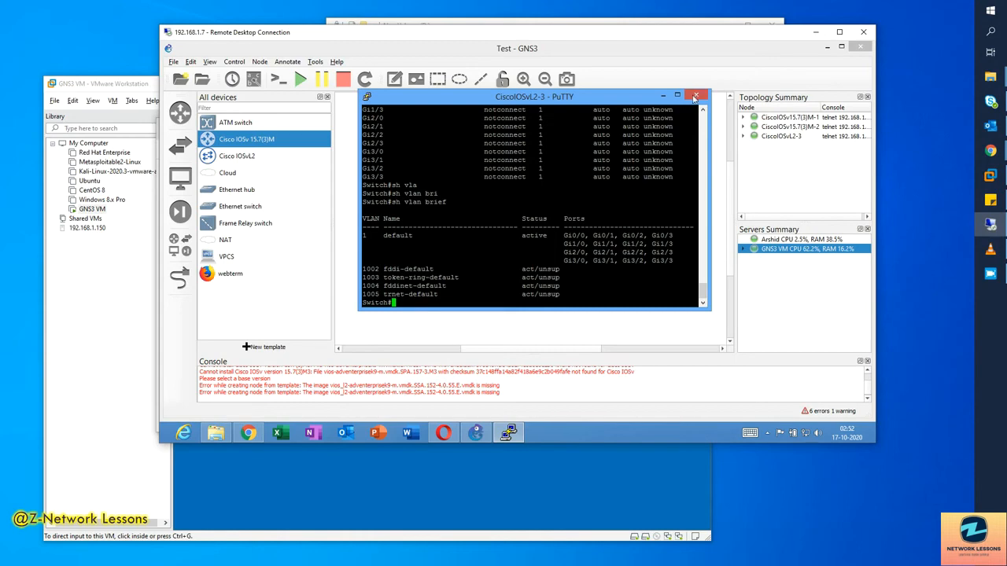
left_click(695, 97)
left_click(521, 278)
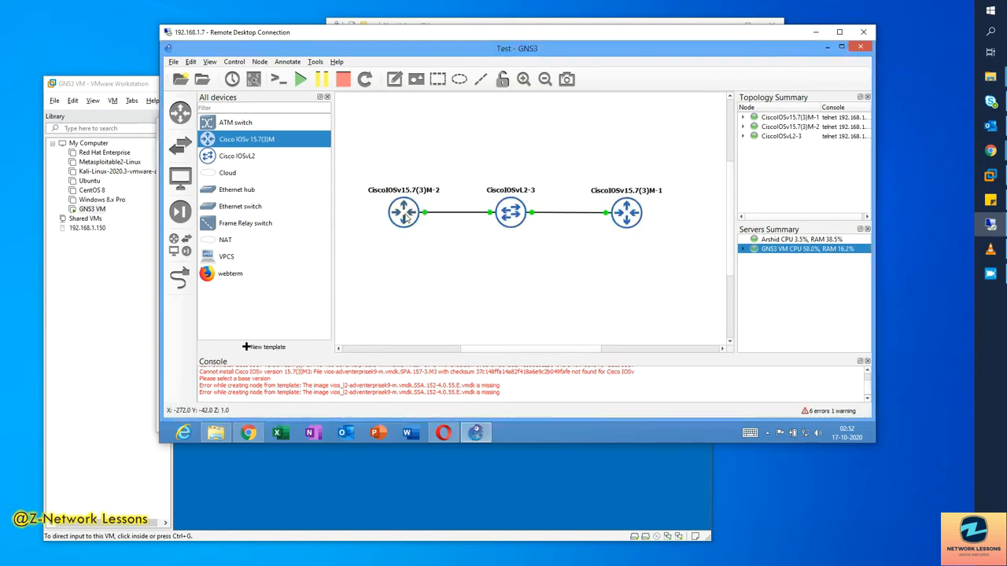
Open the consoles of both Cisco IOSv 15.7(3)M routers and arrange their windows beside each other.
double_click(405, 216)
double_click(622, 223)
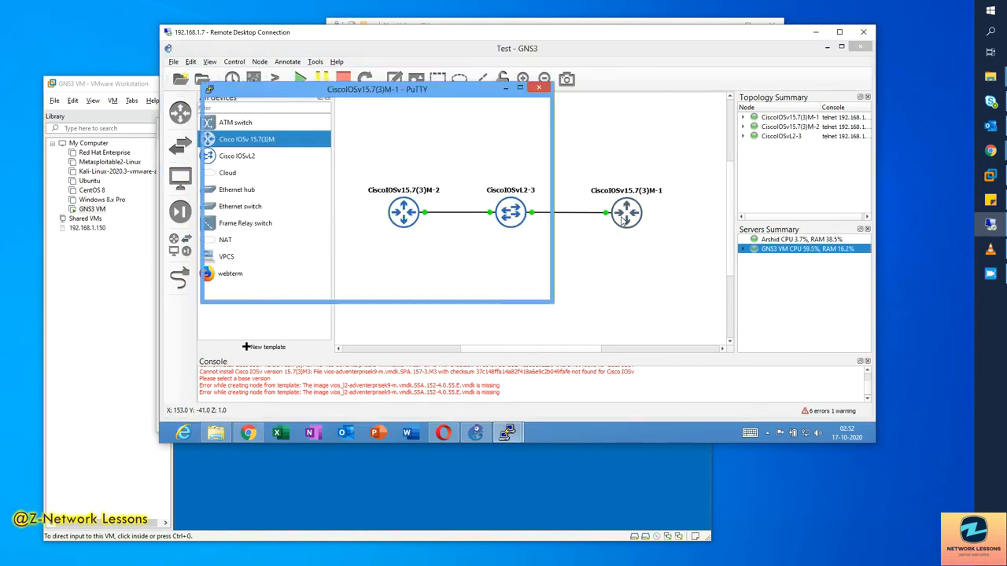
left_click_drag(341, 86, 574, 84)
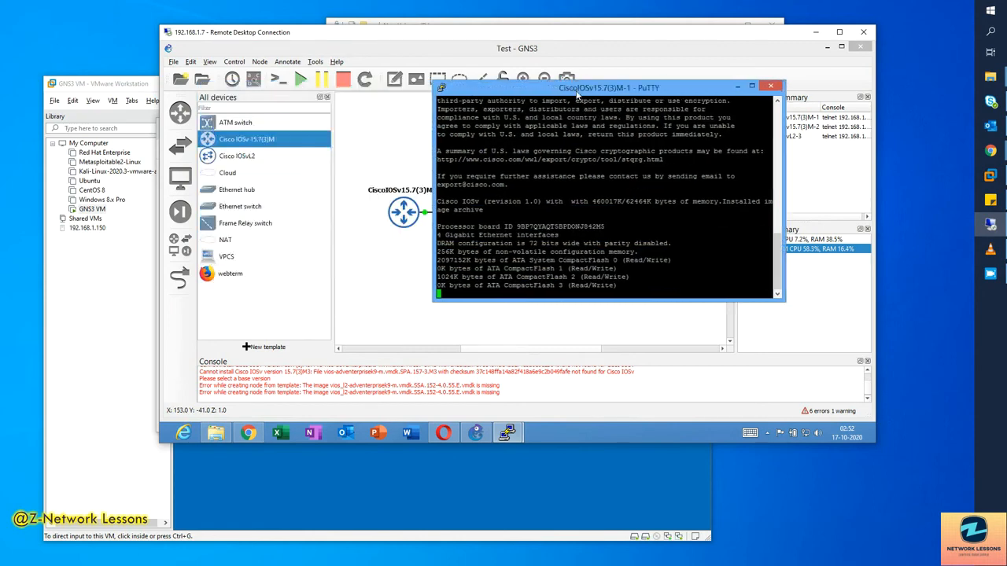
mouse_move(516, 443)
left_click(454, 364)
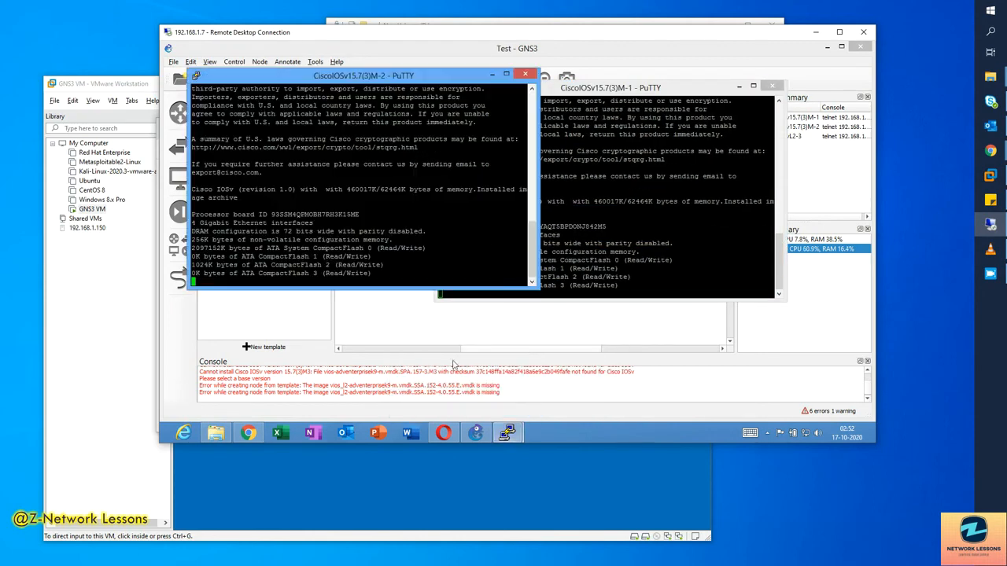
left_click_drag(598, 88, 664, 87)
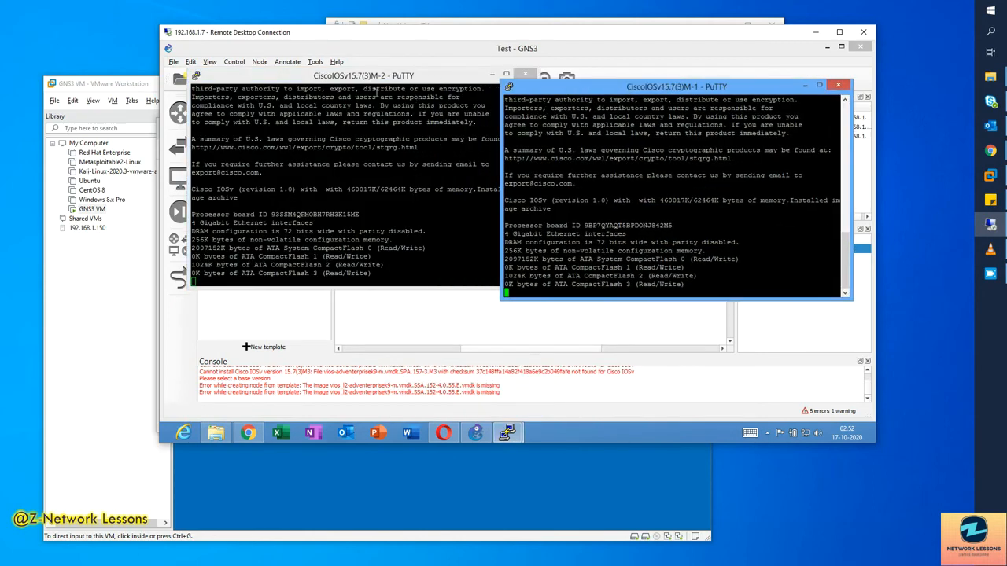
left_click_drag(376, 75, 379, 101)
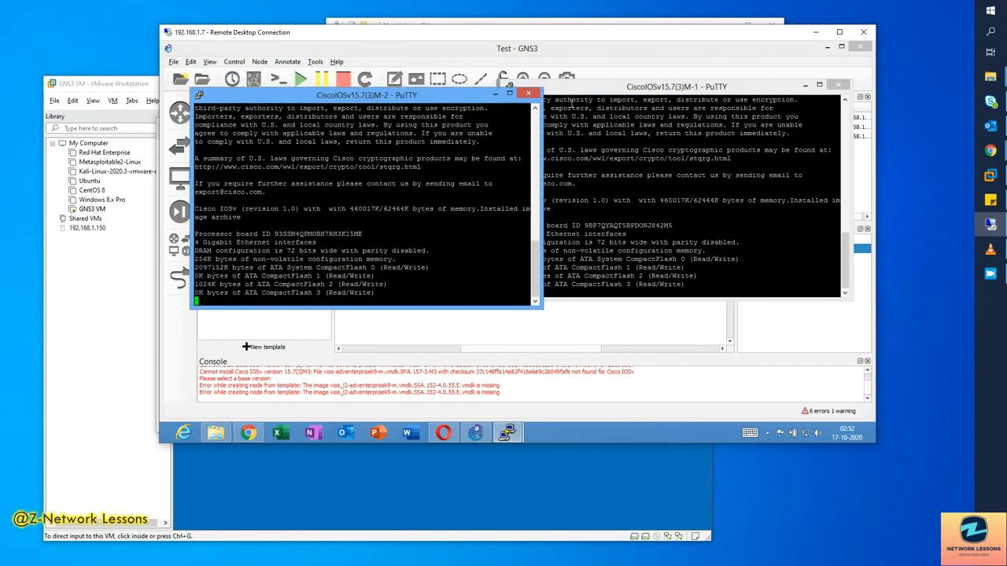
left_click(598, 100)
left_click(605, 77)
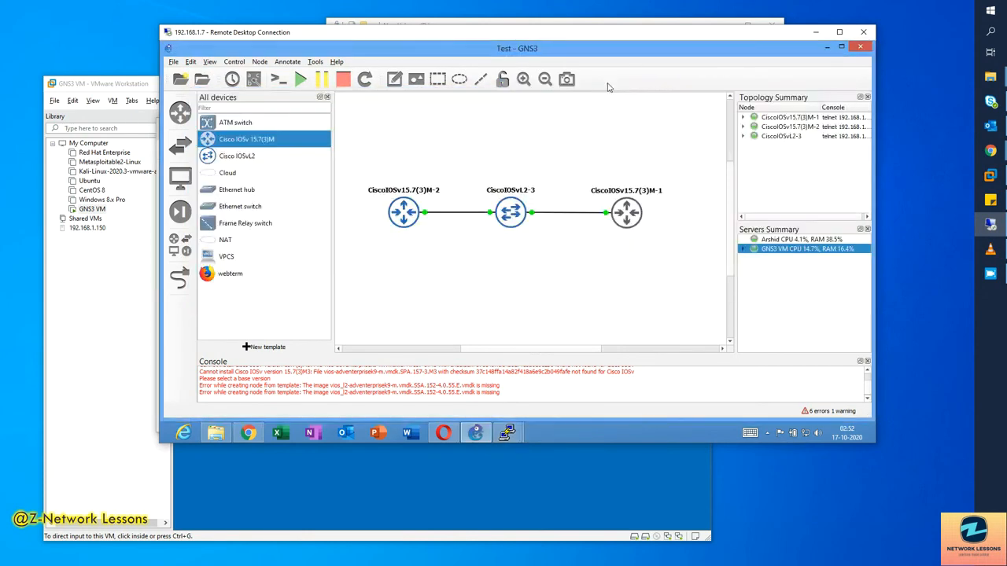
Bring both router consoles back in front of the topology, spread them further apart and activate the CiscoIOSv15.7(3)M-2 console.
left_click(506, 438)
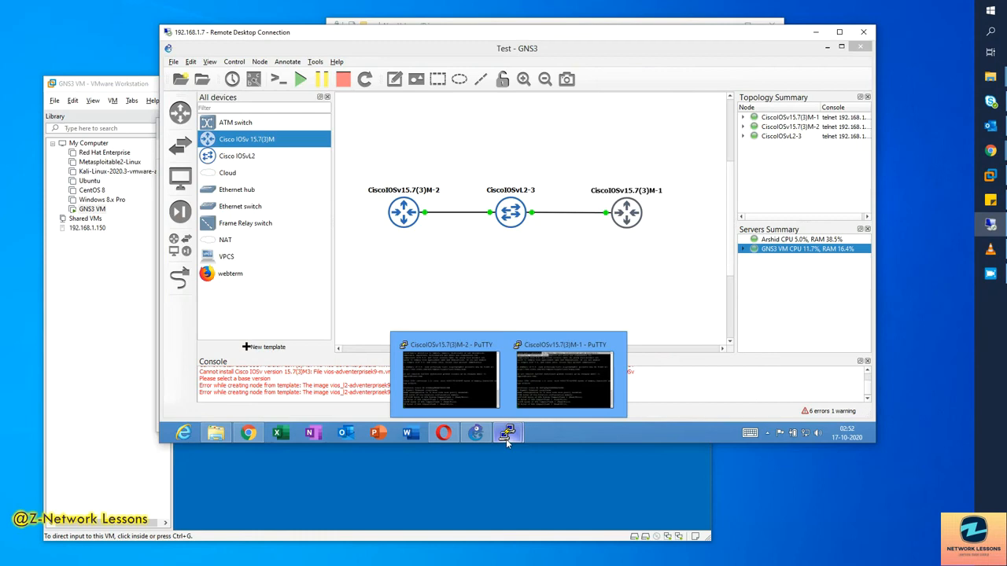
left_click(574, 382)
mouse_move(506, 436)
left_click(450, 381)
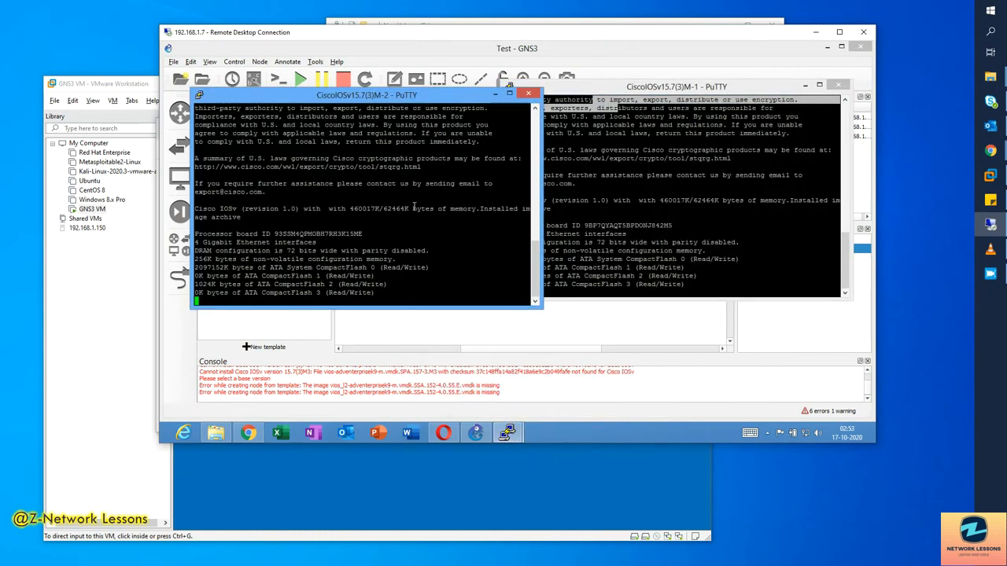
left_click(624, 234)
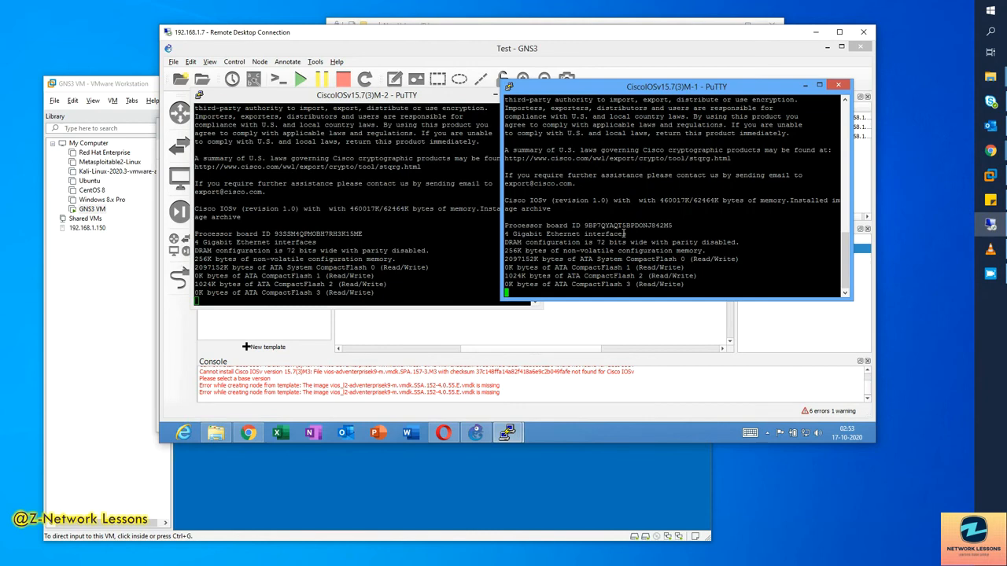
left_click_drag(612, 90, 654, 98)
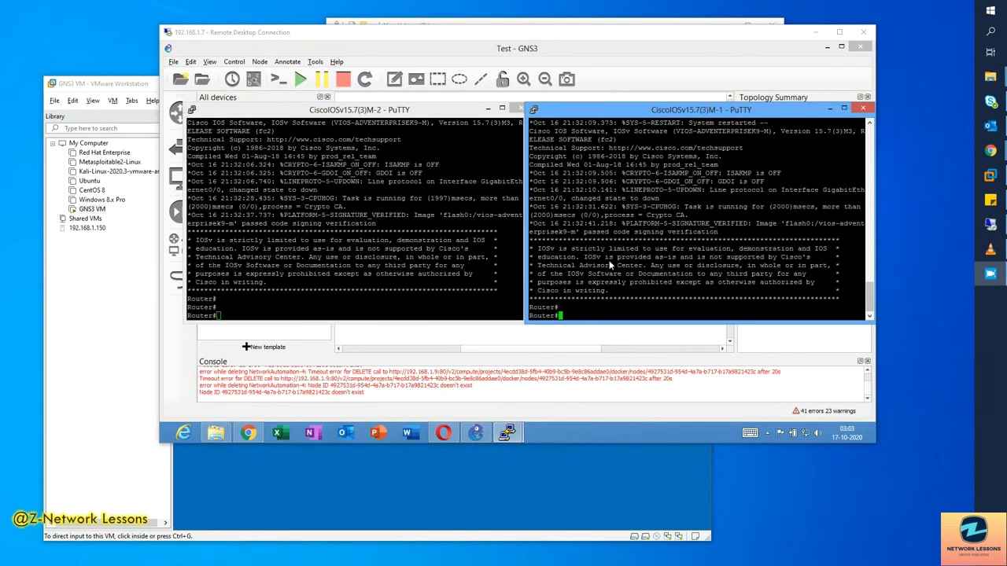
left_click(402, 209)
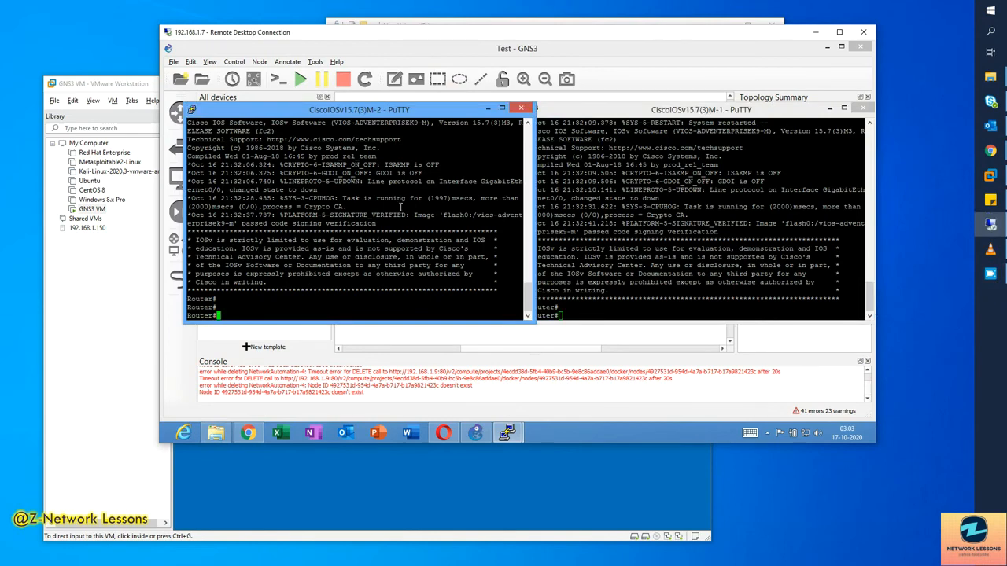
Enter global configuration on the CiscoIOSv15.7(3)M-2 router with "config t" and select interface g0/0.
key("Return")
key("Return")
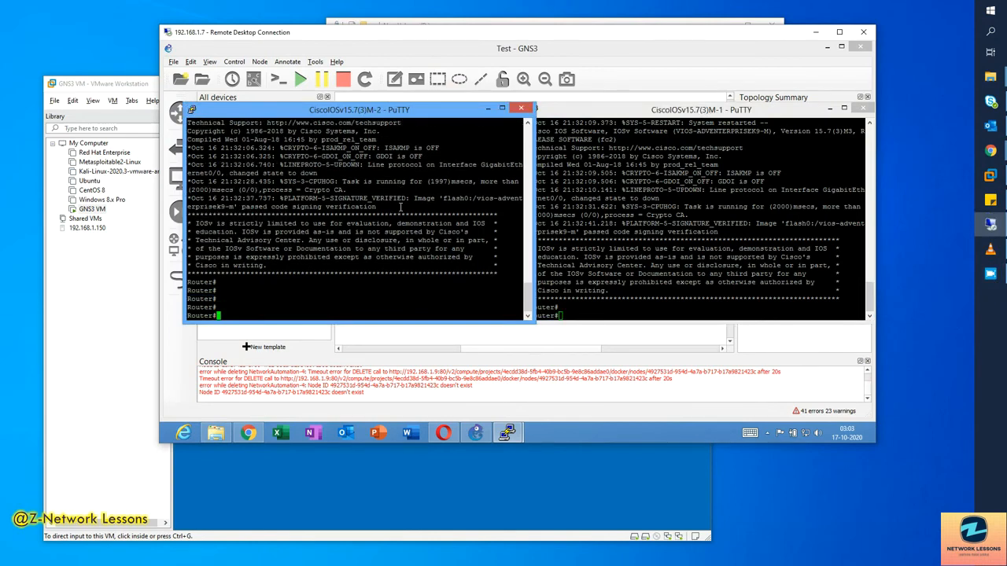
type("config t")
key("Return")
type("int g0/0")
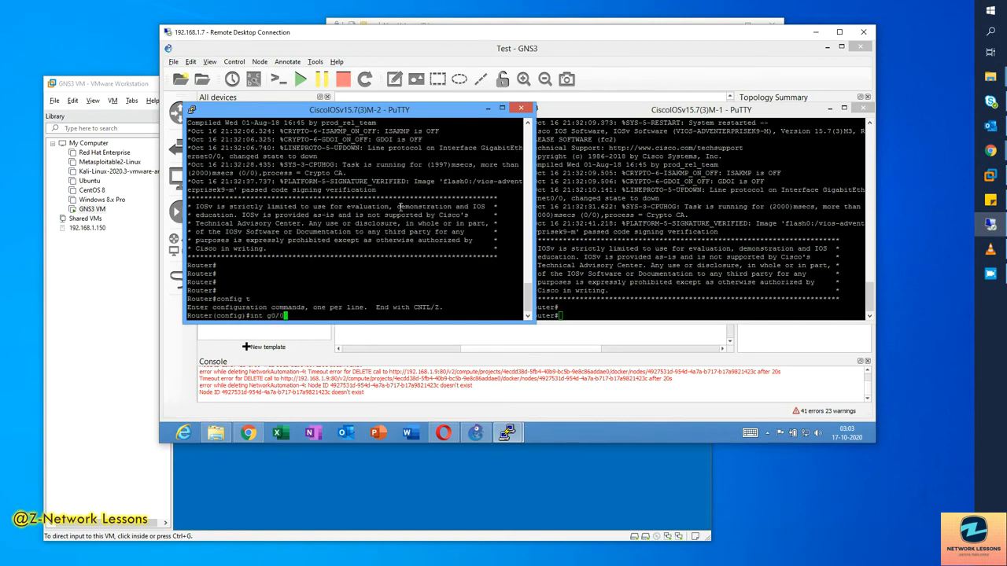
key("Return")
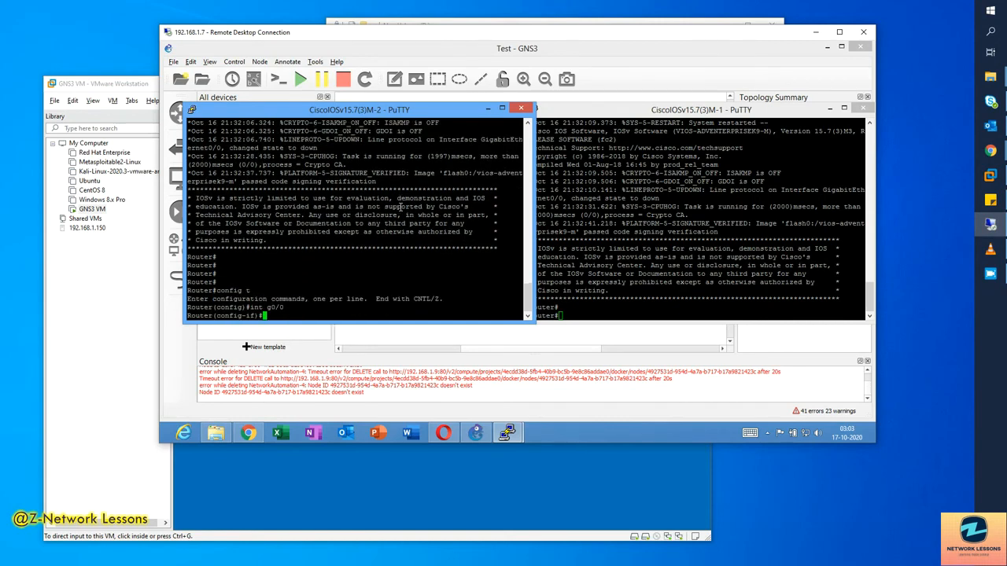
Assign IP address 10.1.1.1 255.255.255.0 to the CiscoIOSv15.7(3)M-2 router's g0/0 interface and enable it with "no shut".
type("ip add")
key("Tab")
type("101.1.")
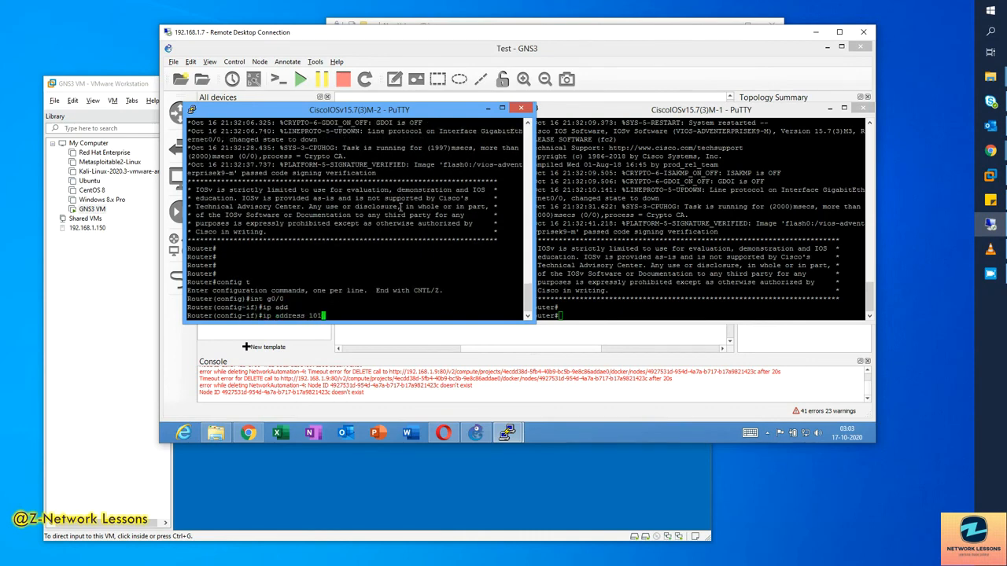
key("BackSpace")
key("BackSpace")
key("BackSpace")
key("BackSpace")
key("BackSpace")
type("0.1.1.1 255.255.255.0")
key("Return")
type("no shut")
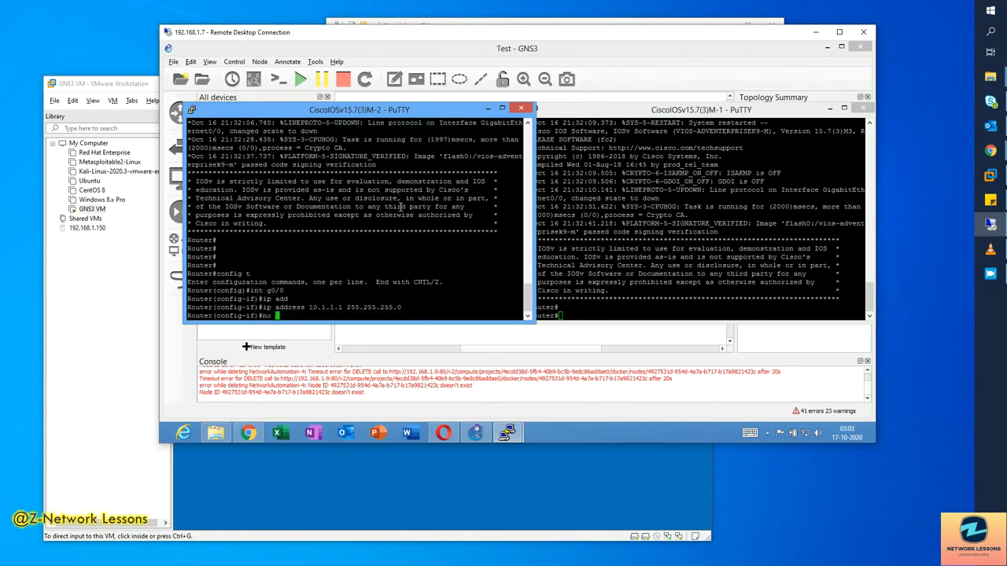
key("Return")
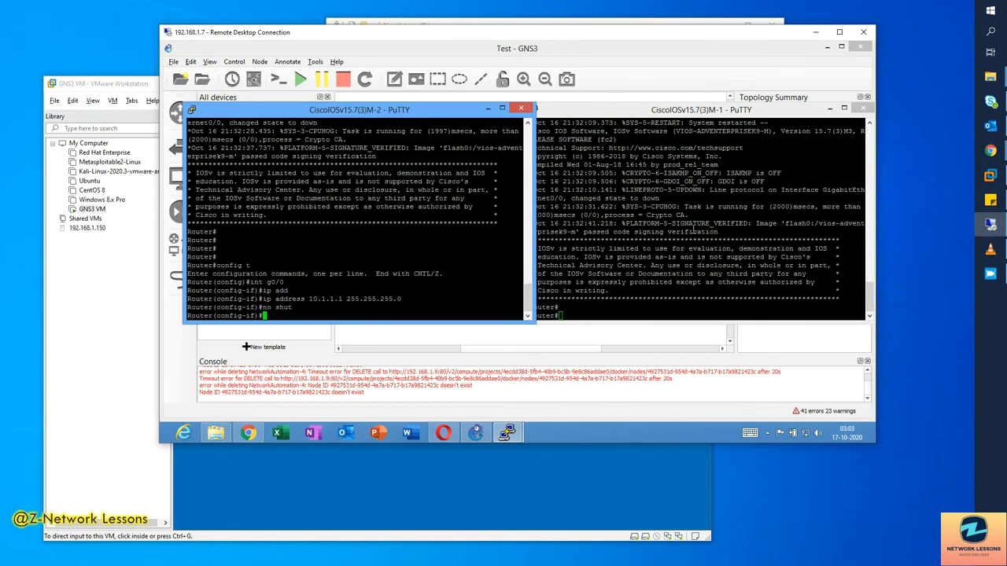
In the CiscoIOSv15.7(3)M-1 console, enter configuration mode, select interface g0/0 and enable it with "no shut".
left_click(693, 227)
type("confi ")
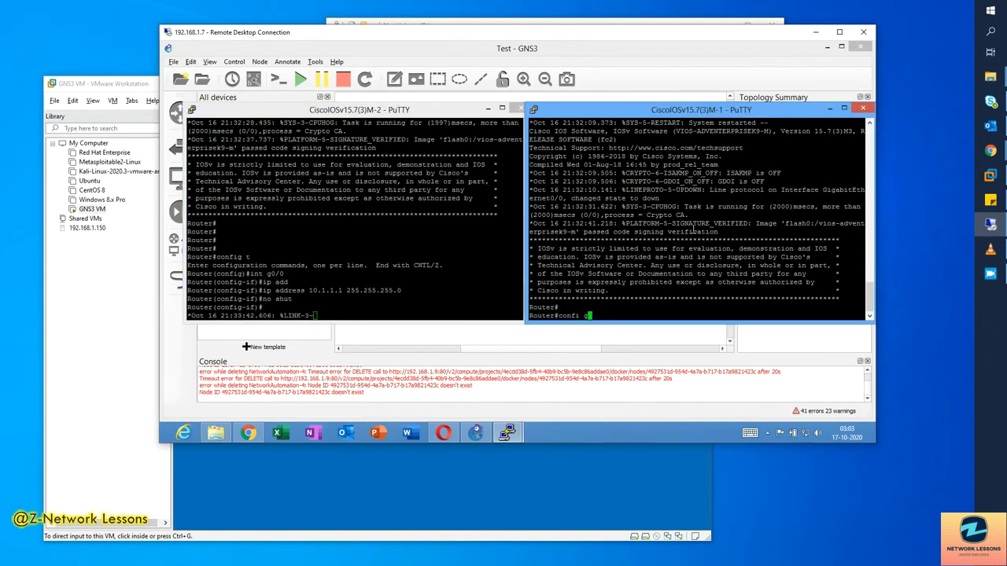
type("t")
key("Return")
key("Return")
key("Return")
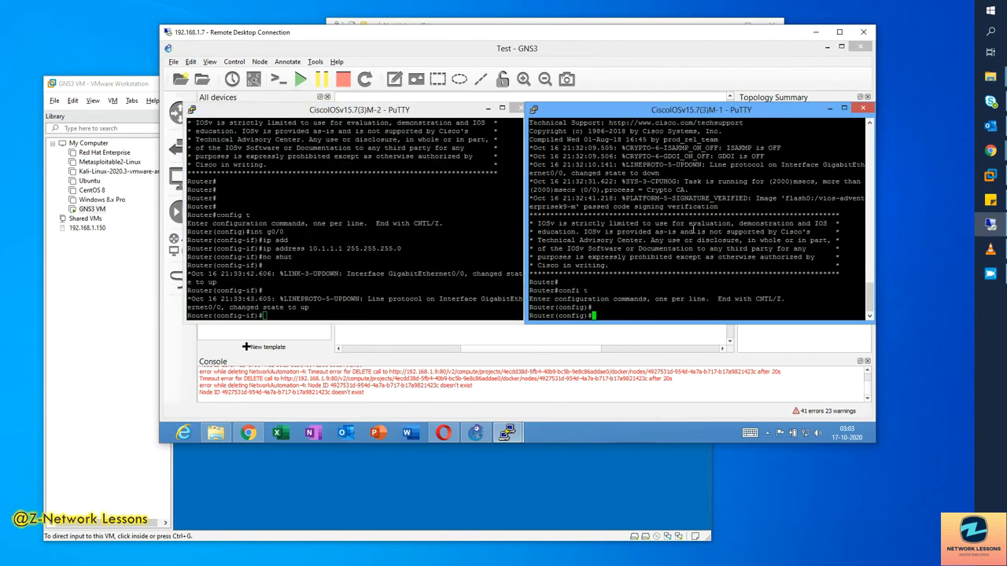
type("int g0/0")
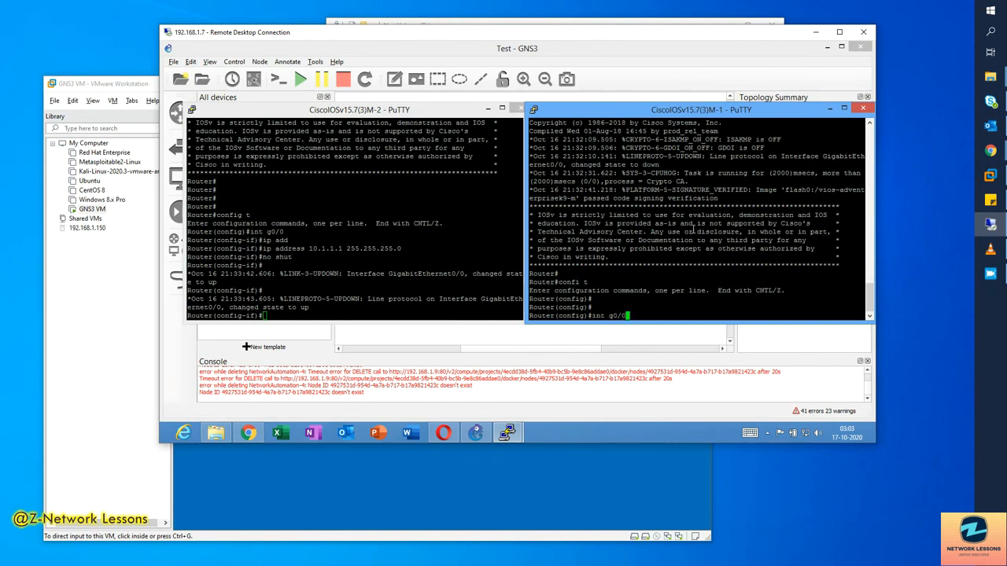
key("Return")
type("no shut")
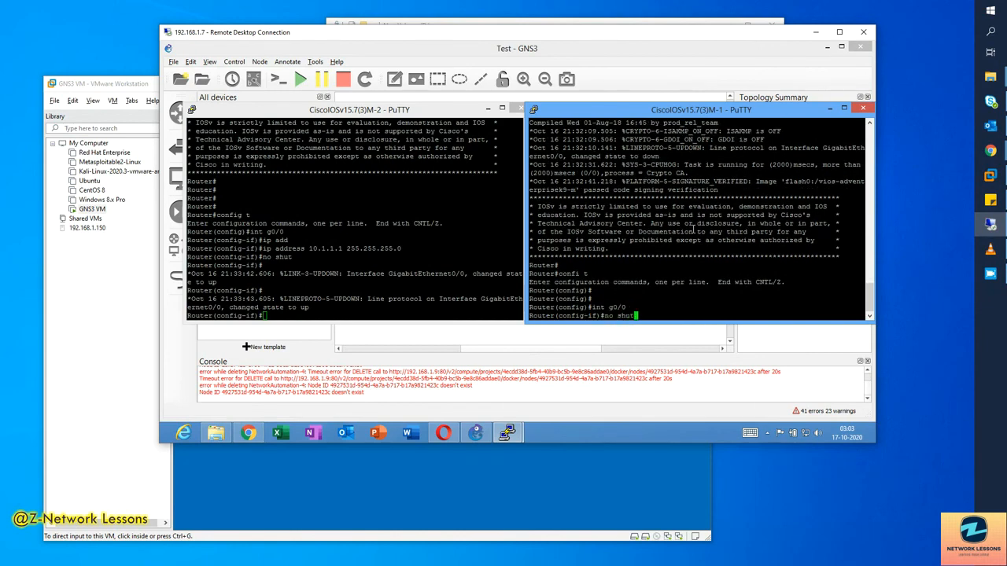
key("Return")
Assign IP address 10.1.1.2 255.255.255.0 to the CiscoIOSv15.7(3)M-1 router's g0/0 interface.
type("ip add")
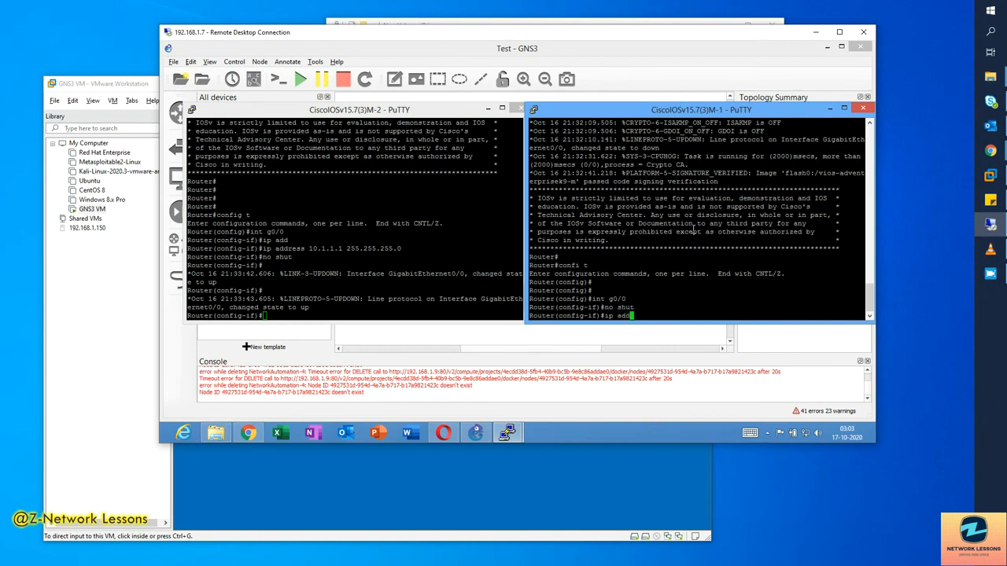
key("Tab")
type("0.1.1.2 2")
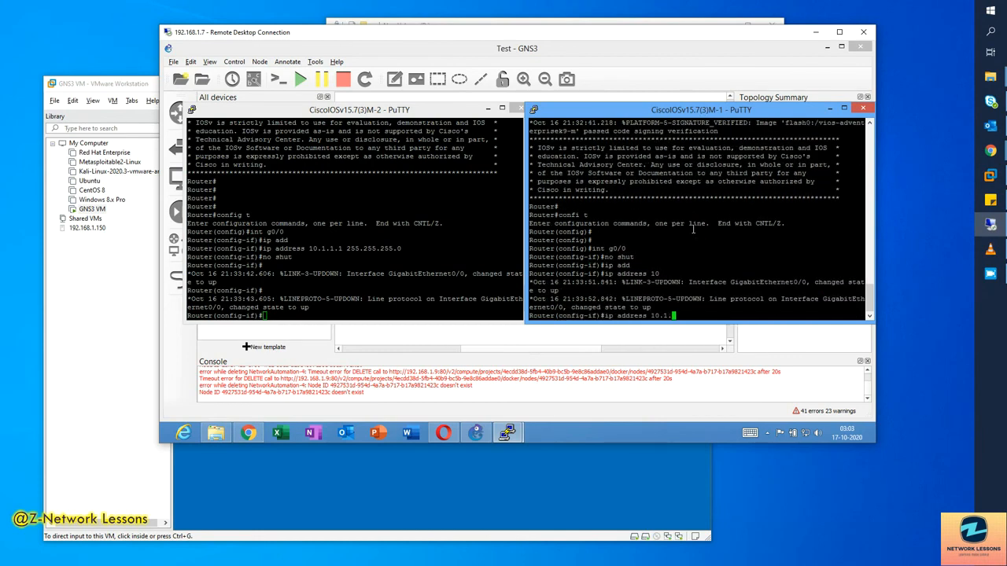
type("5")
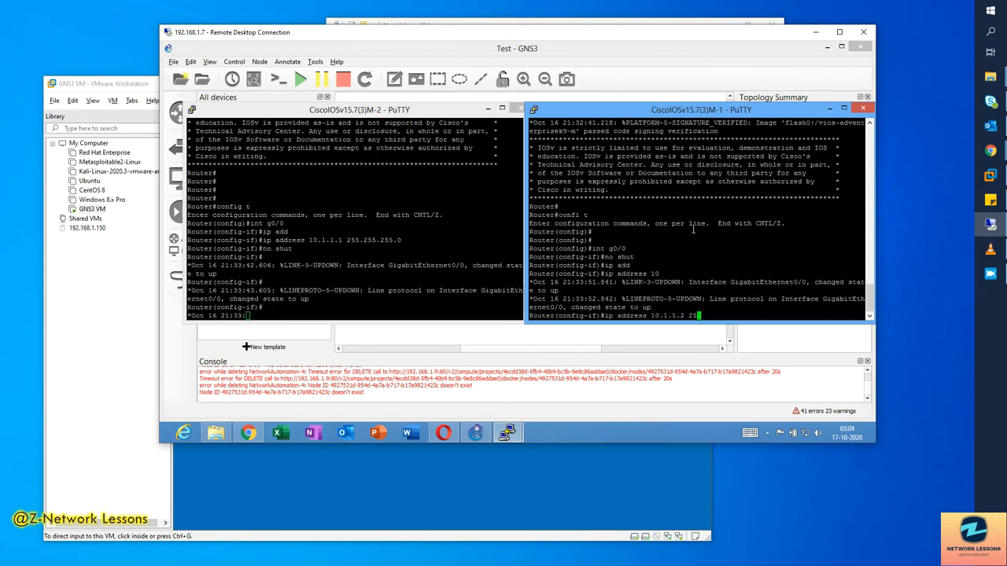
type("5.255.255.0")
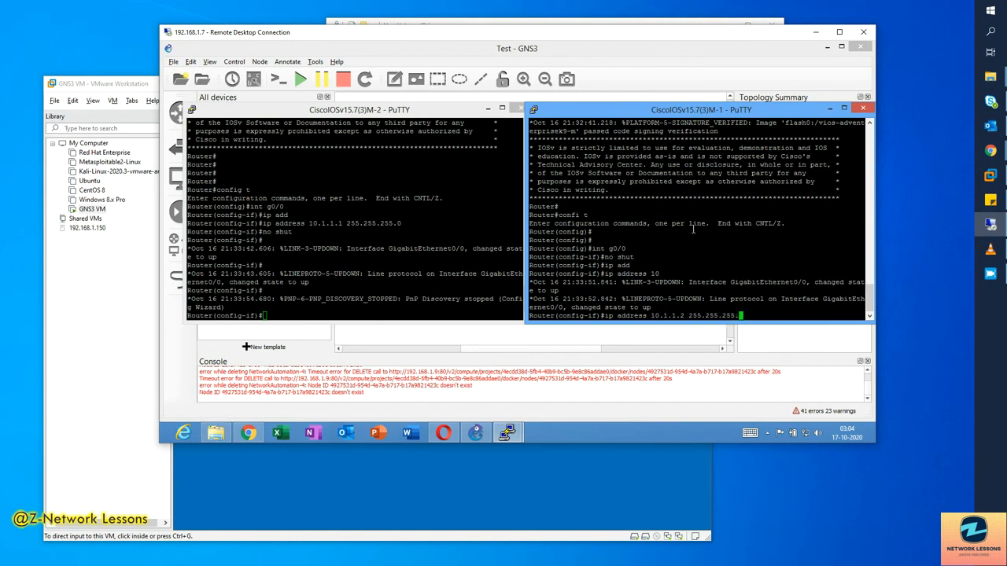
key("Return")
key("Return")
key("Return")
Leave configuration mode on CiscoIOSv15.7(3)M-1 and display its interface summary with "sh ip int br".
type("end")
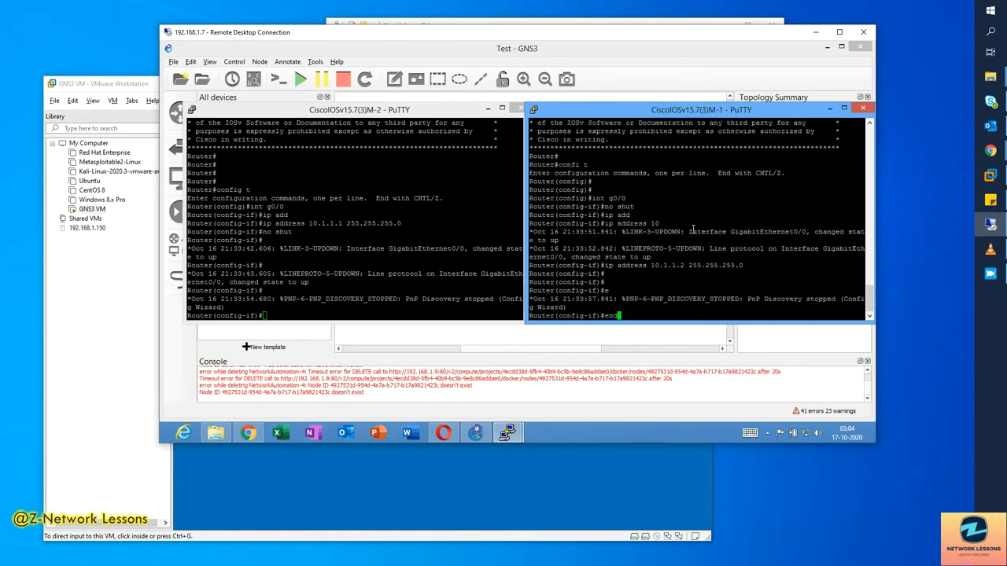
key("Return")
key("Return")
type("sh ip int br")
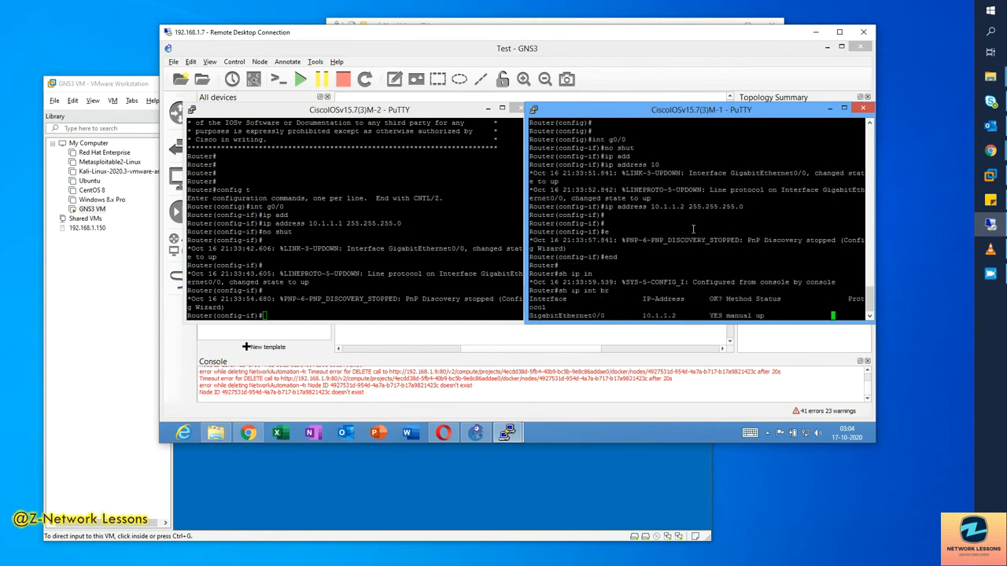
key("Return")
End configuration mode on CiscoIOSv15.7(3)M-2 and show its interface addresses and states with "sh ip int br".
left_click(312, 309)
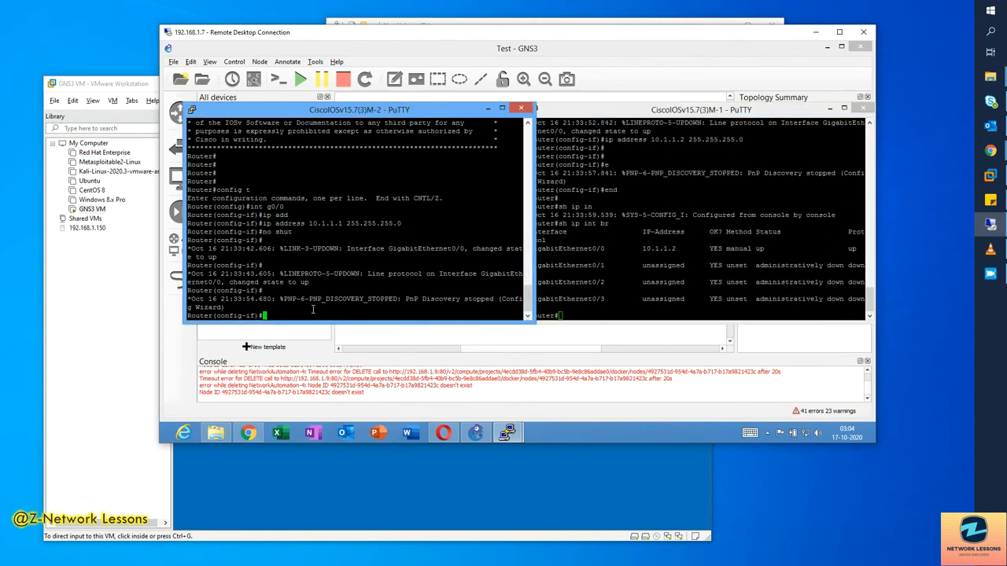
type("end")
key("Return")
type("sh ")
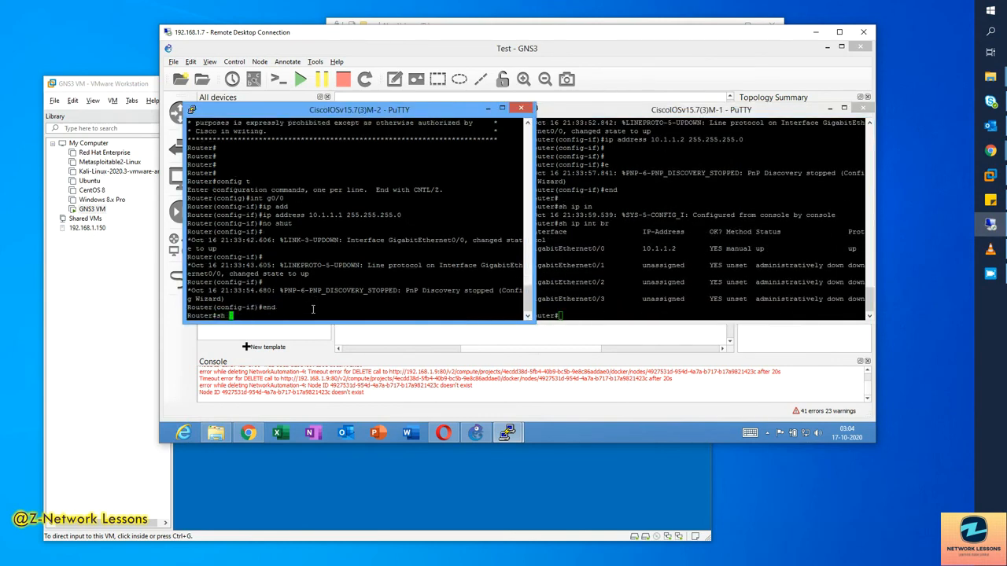
type("ip int br")
key("Return")
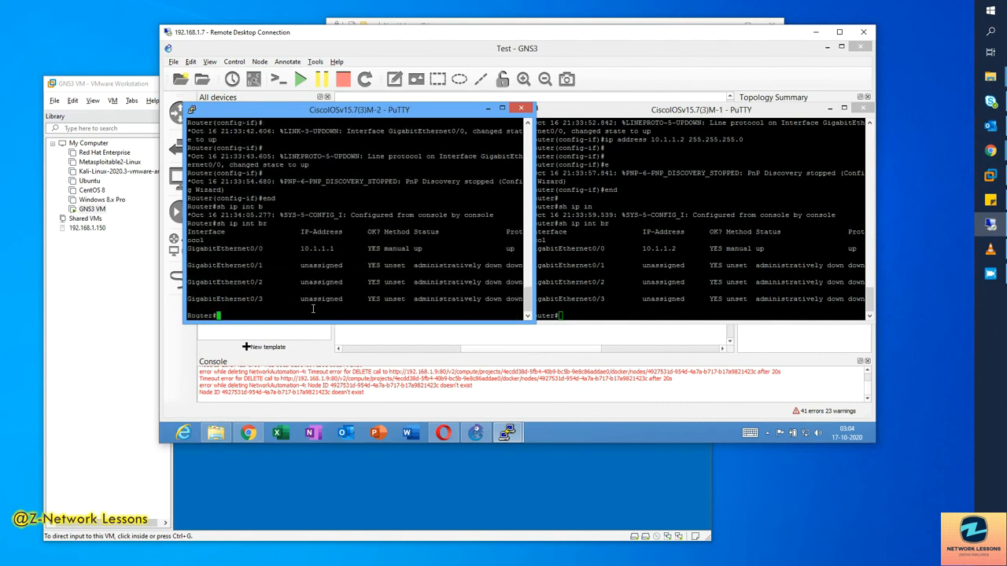
Ping 10.1.1.2 from the CiscoIOSv15.7(3)M-2 router, then activate the CiscoIOSv15.7(3)M-1 console.
type("ping 10.1.1.2")
key("Return")
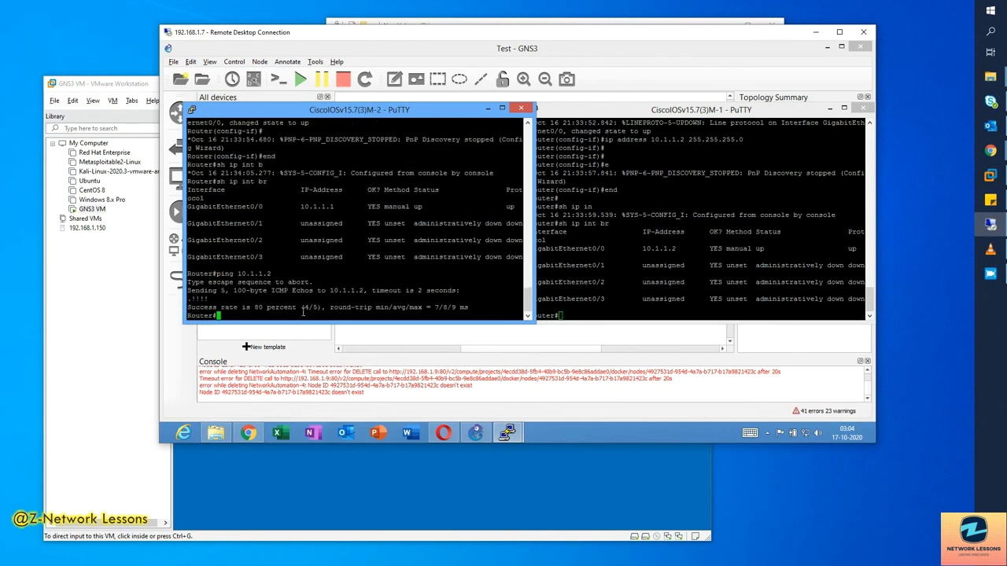
left_click(594, 268)
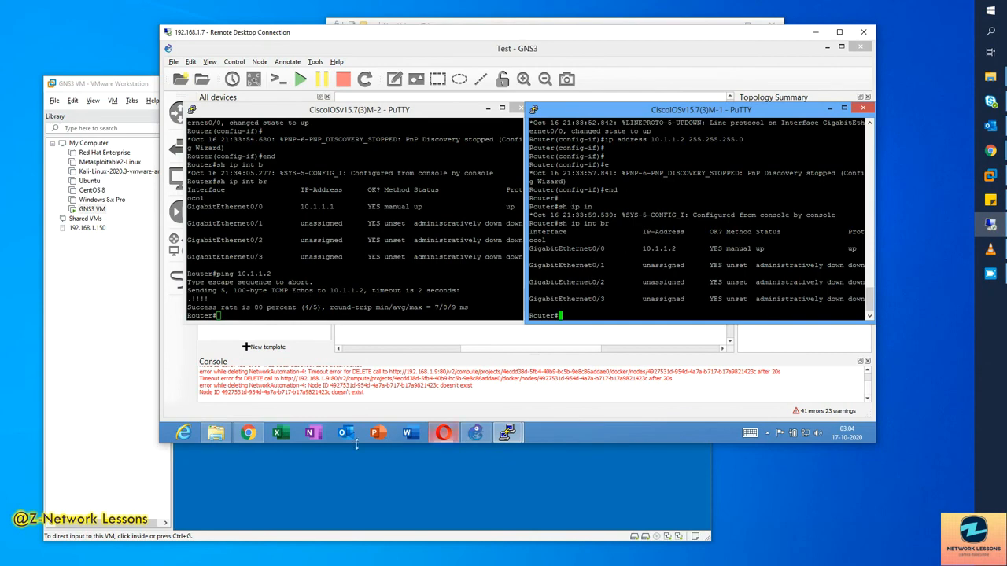
Switch to Chrome to view the image files in MEGA's GNS3-VIRL folder, and return to the router consoles.
left_click(252, 434)
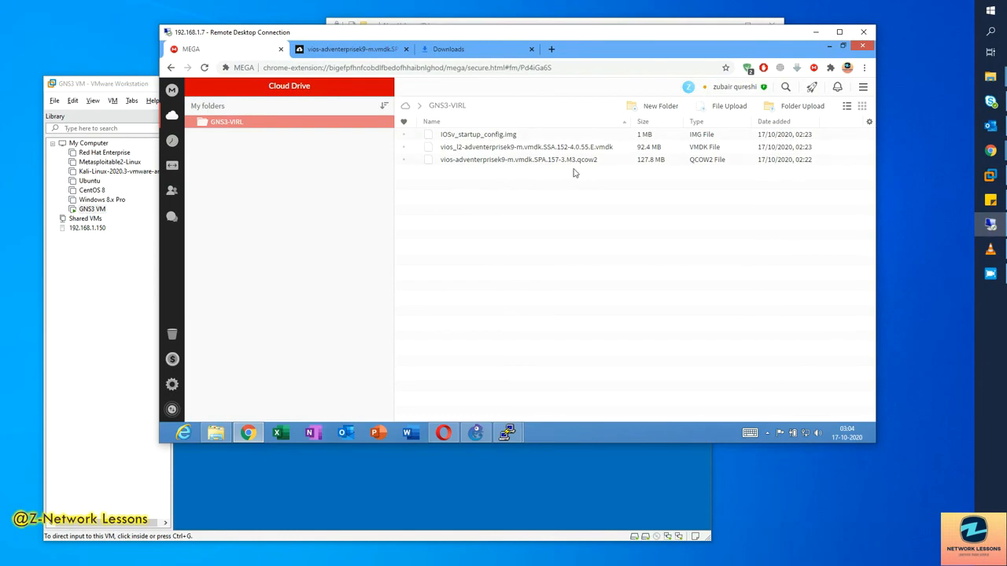
left_click(830, 47)
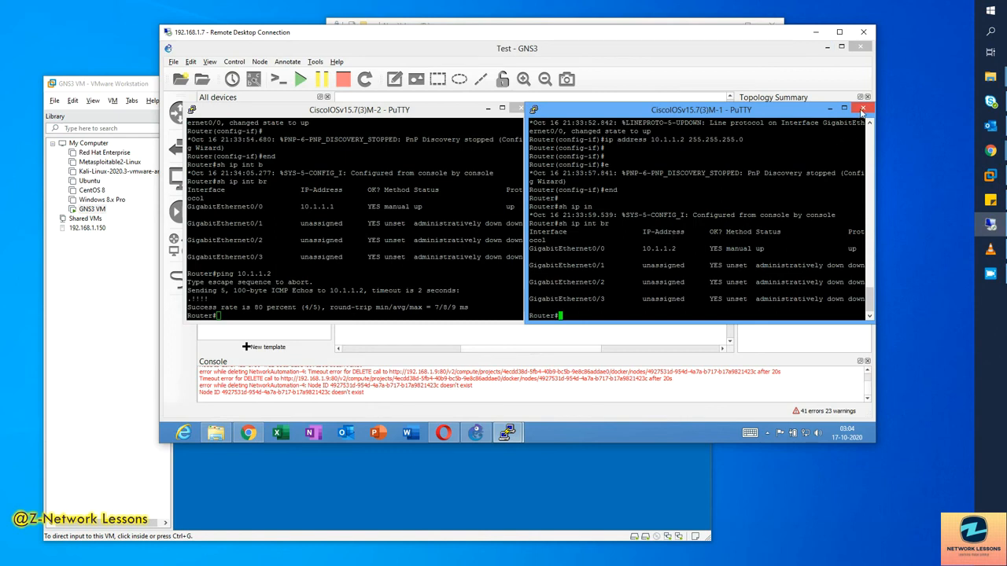